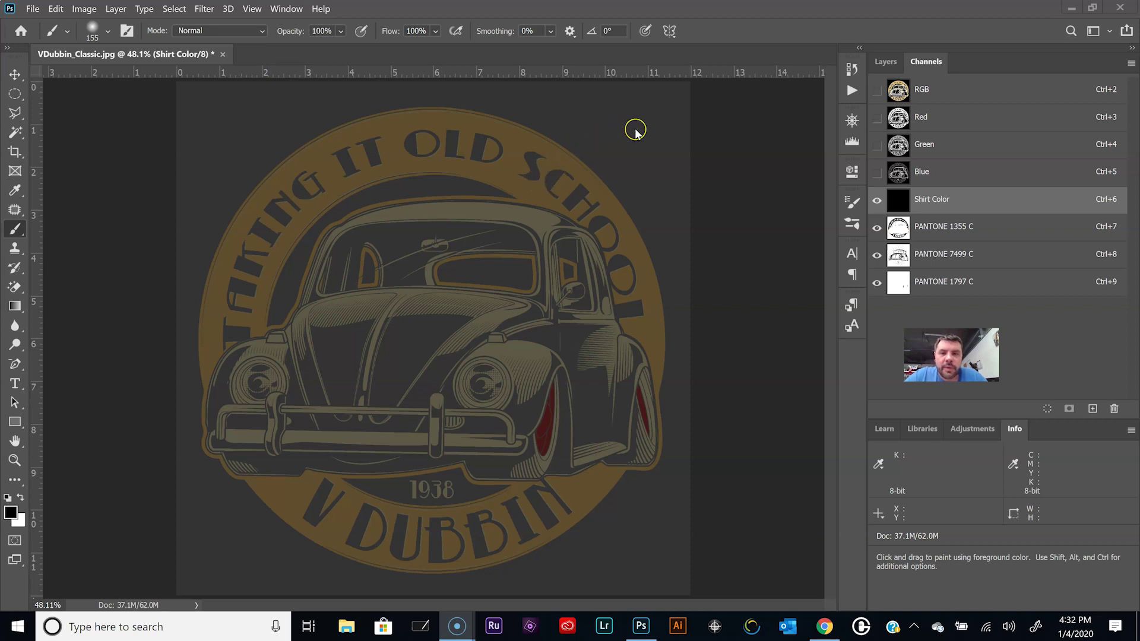
Prefix the PANTONE 1355 C and PANTONE 7499 C channel names with Gold and Off White
drag(499, 209, 509, 212)
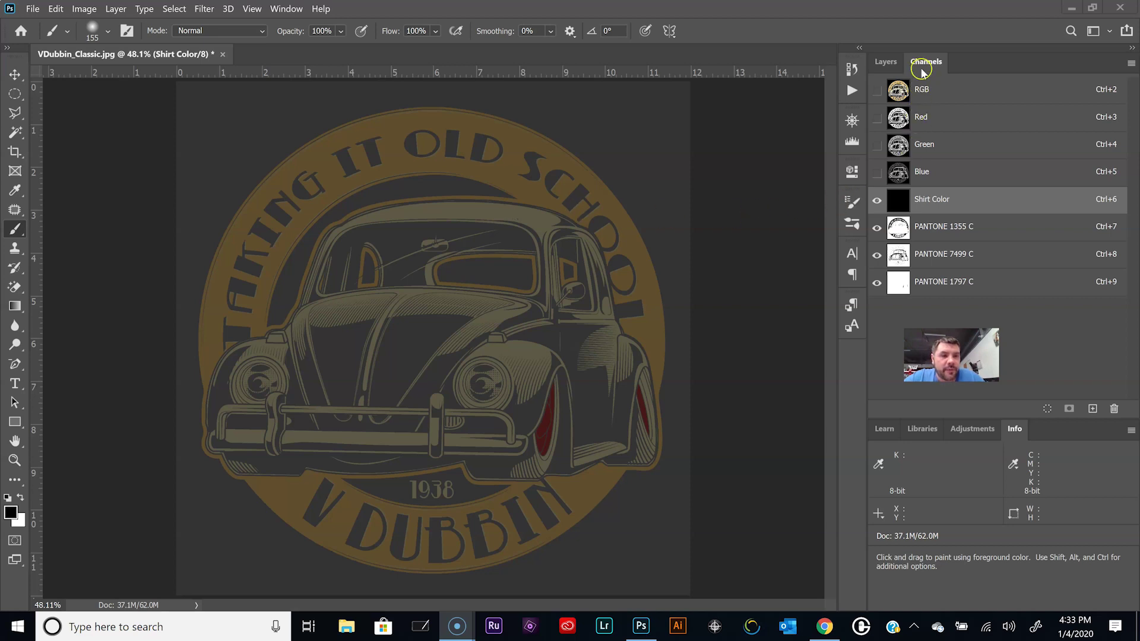
double_click(929, 228)
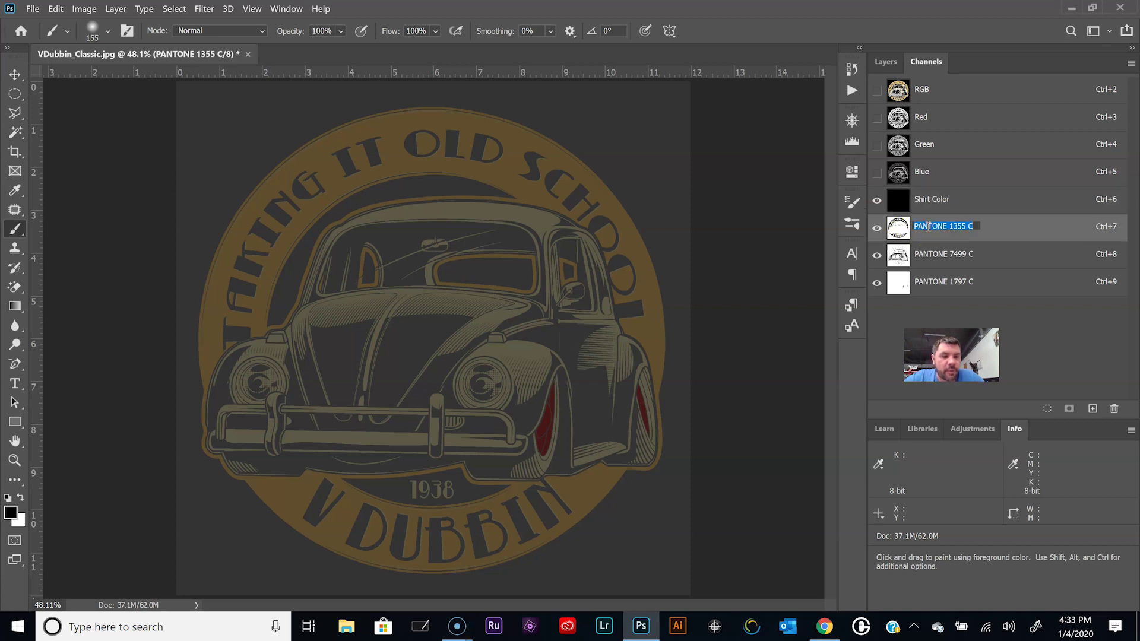
click(918, 228)
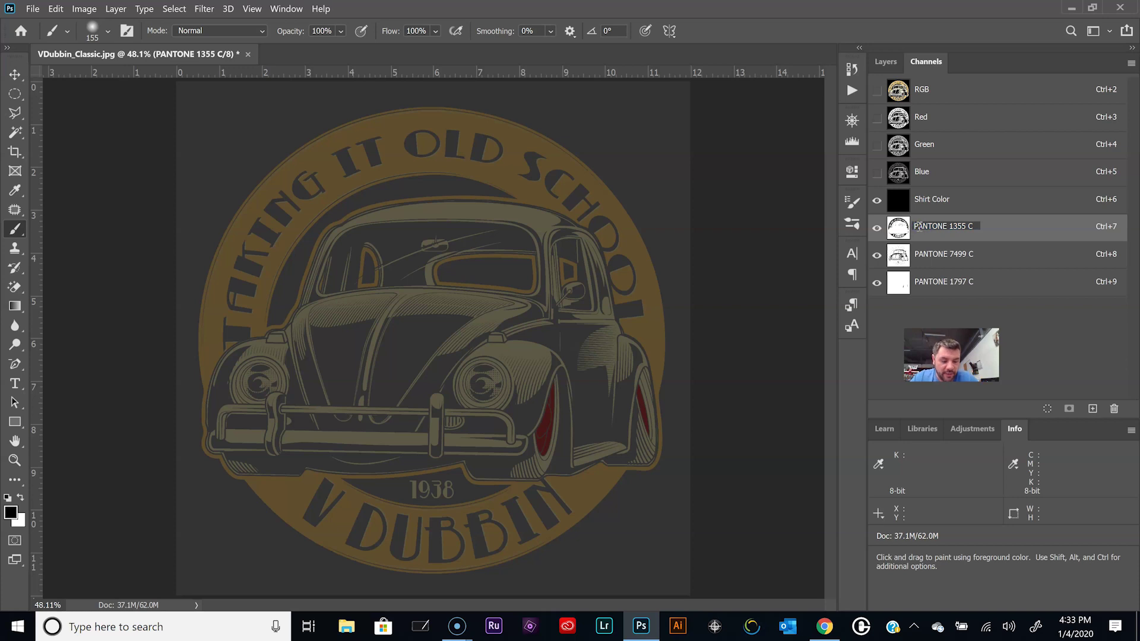
text(Gold)
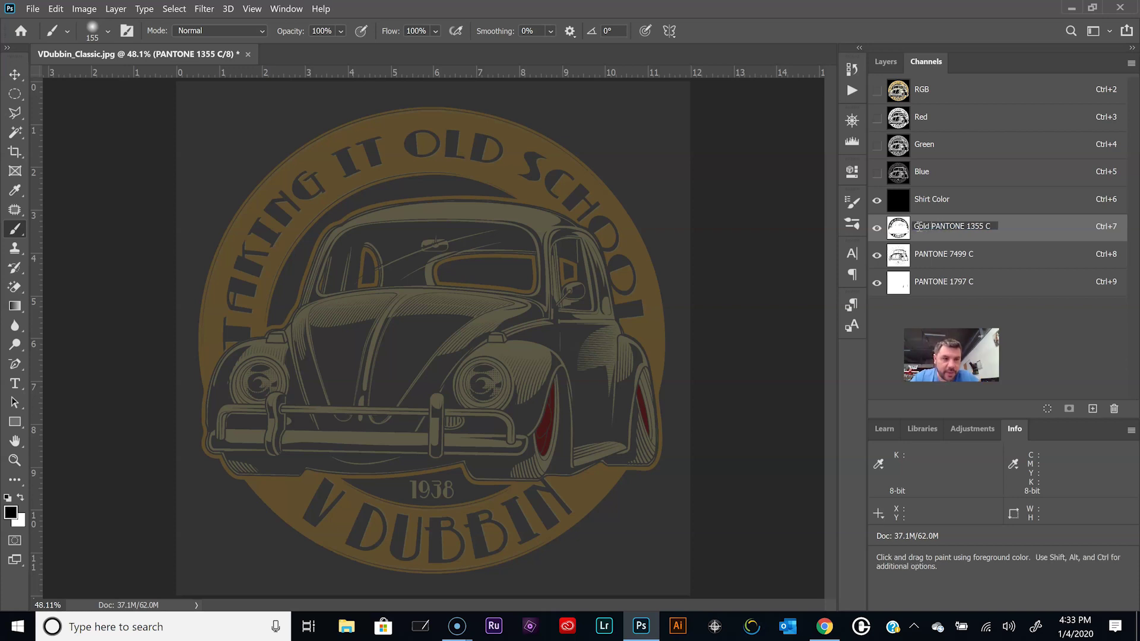
key(Return)
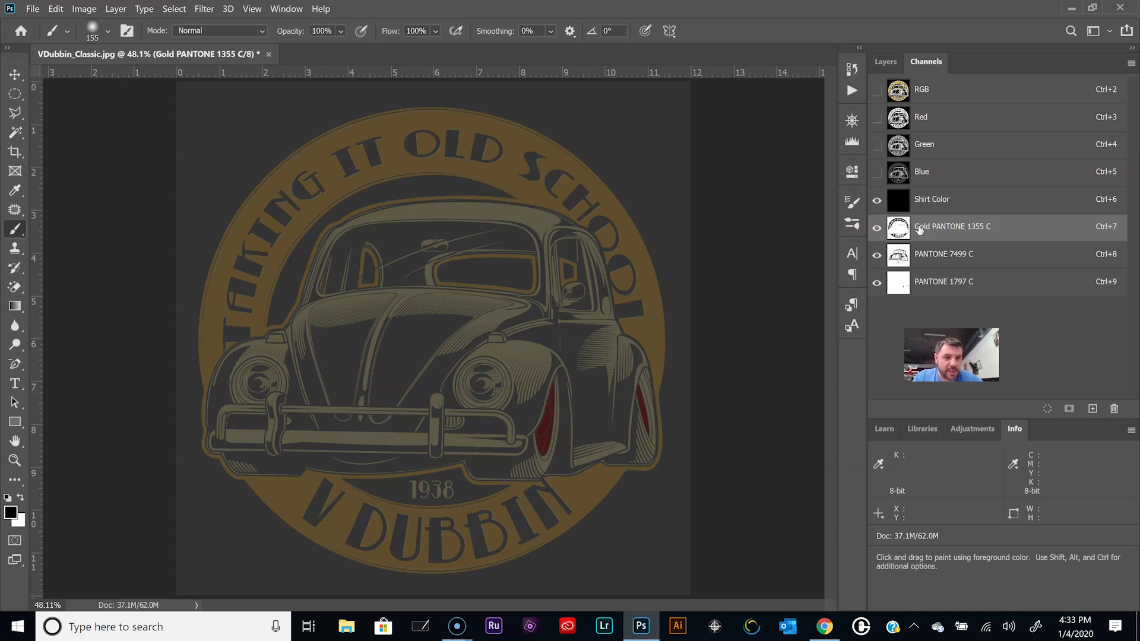
double_click(944, 254)
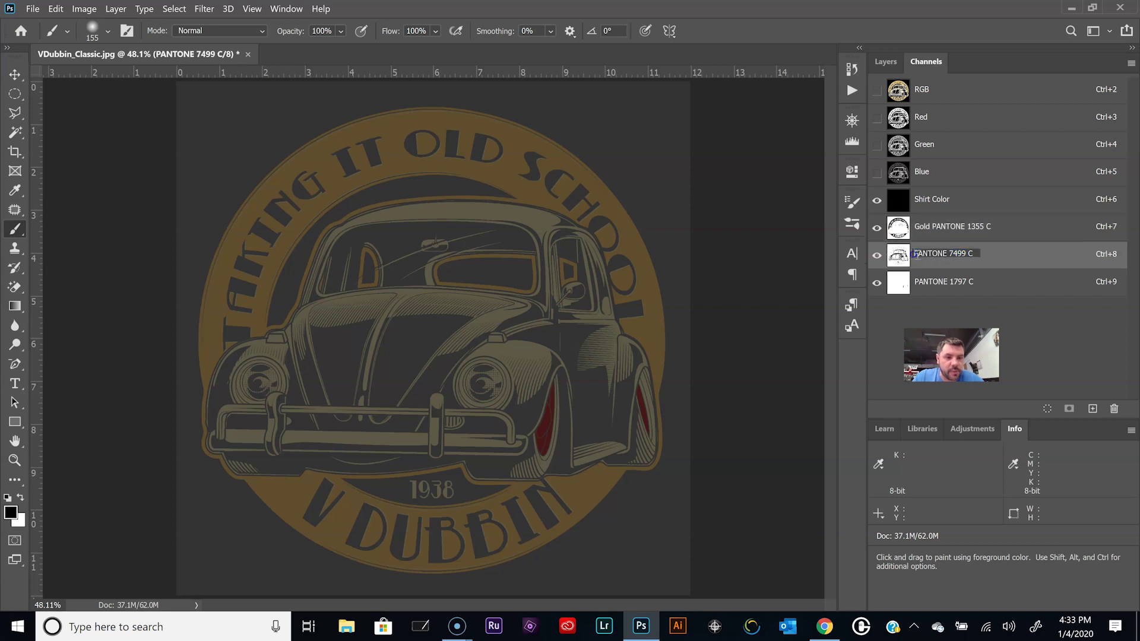
text(Off)
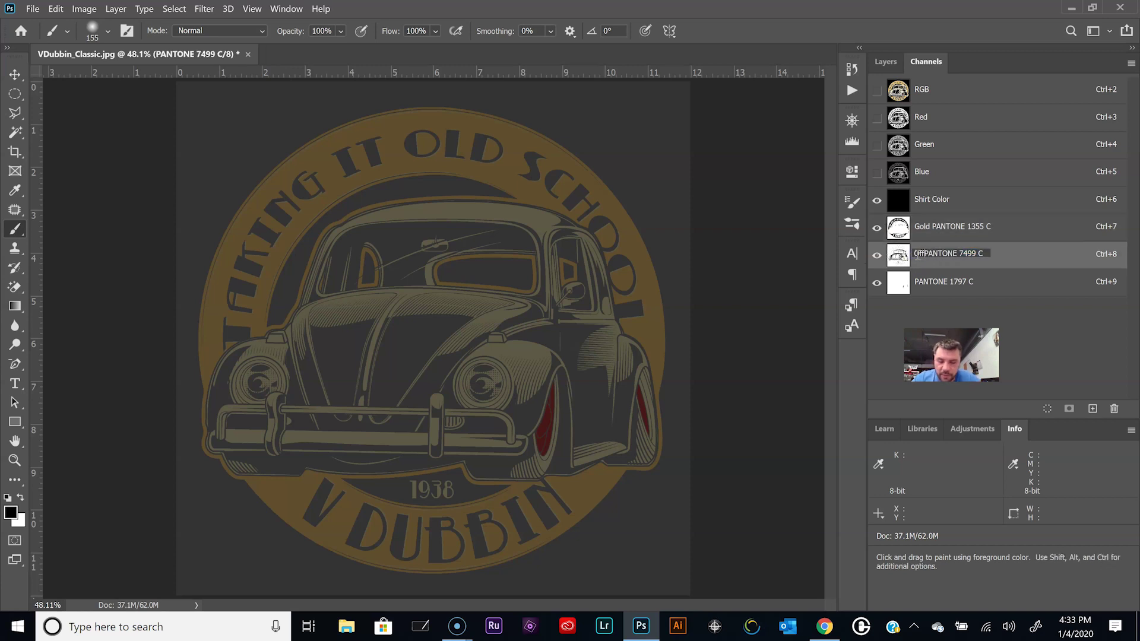
text( White)
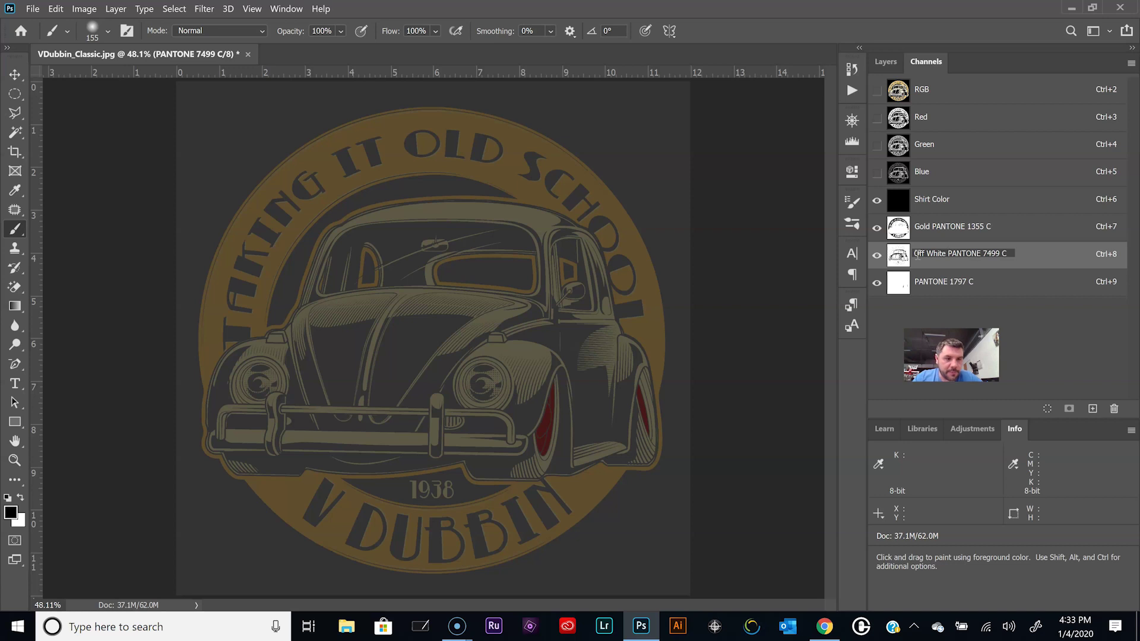
Rename the PANTONE 1797 C channel to Dark Red PANTONE 1797 C
double_click(932, 281)
click(913, 283)
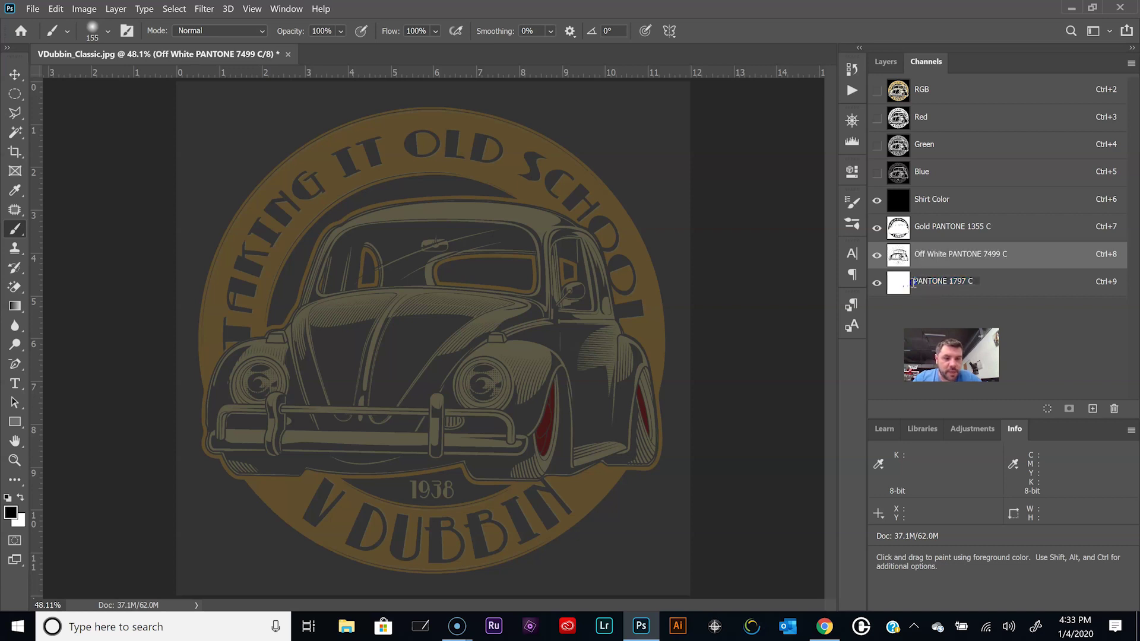
key(shift)
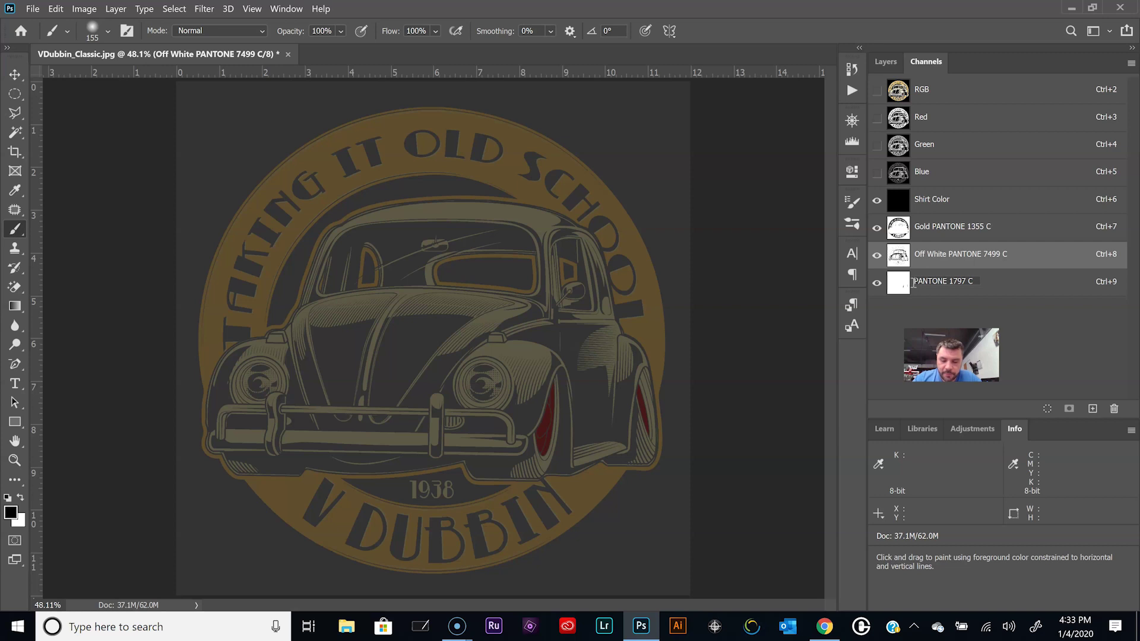
text(D)
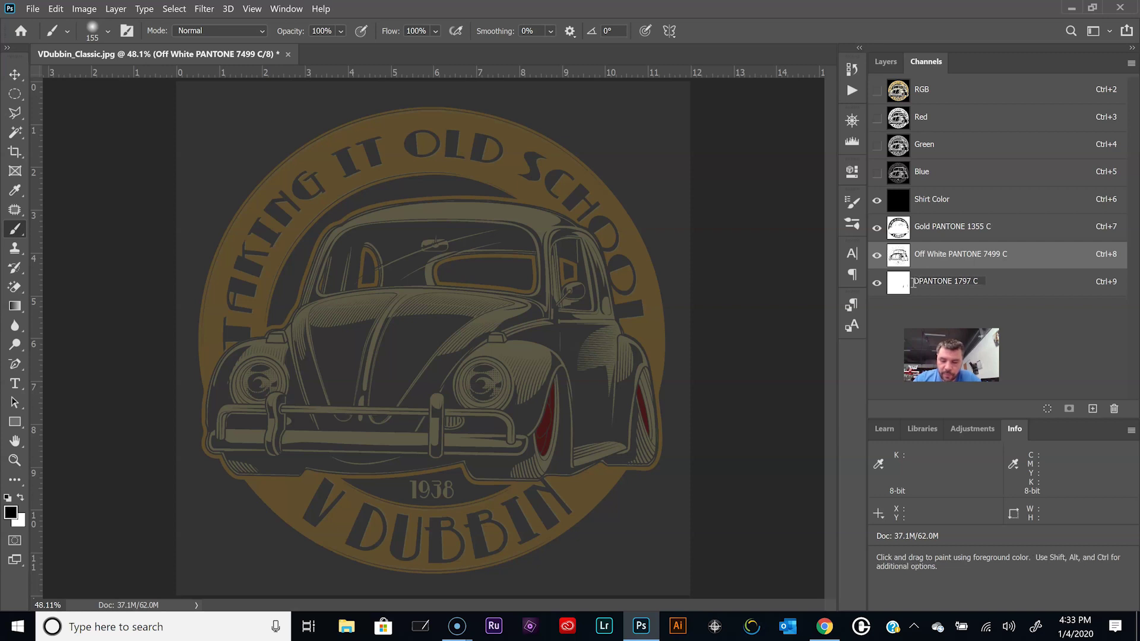
text( Red)
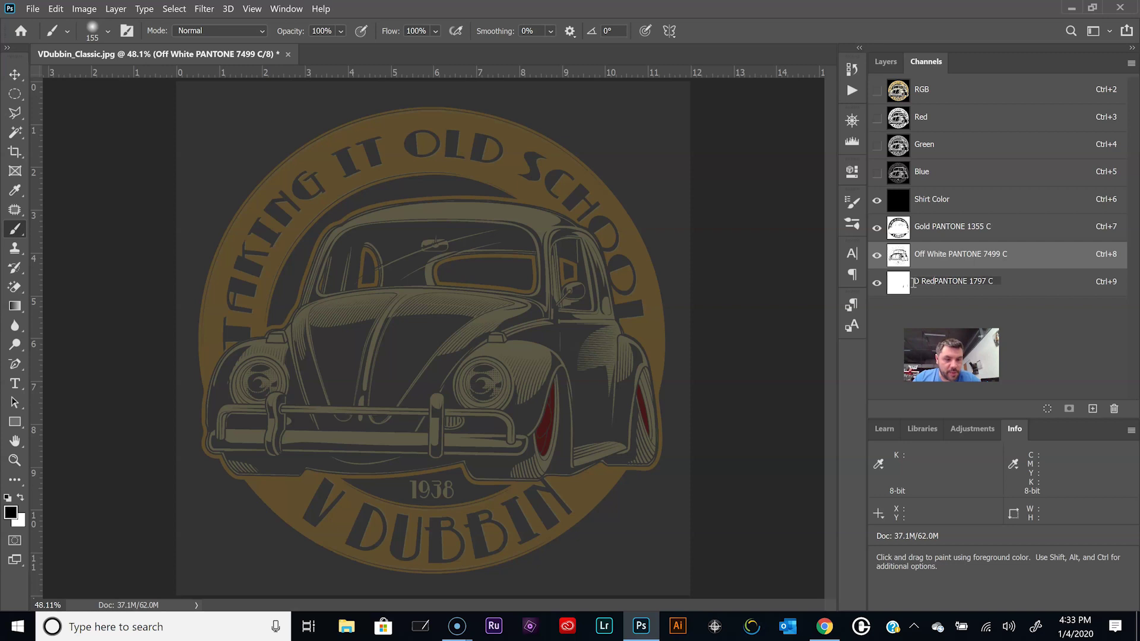
click(915, 282)
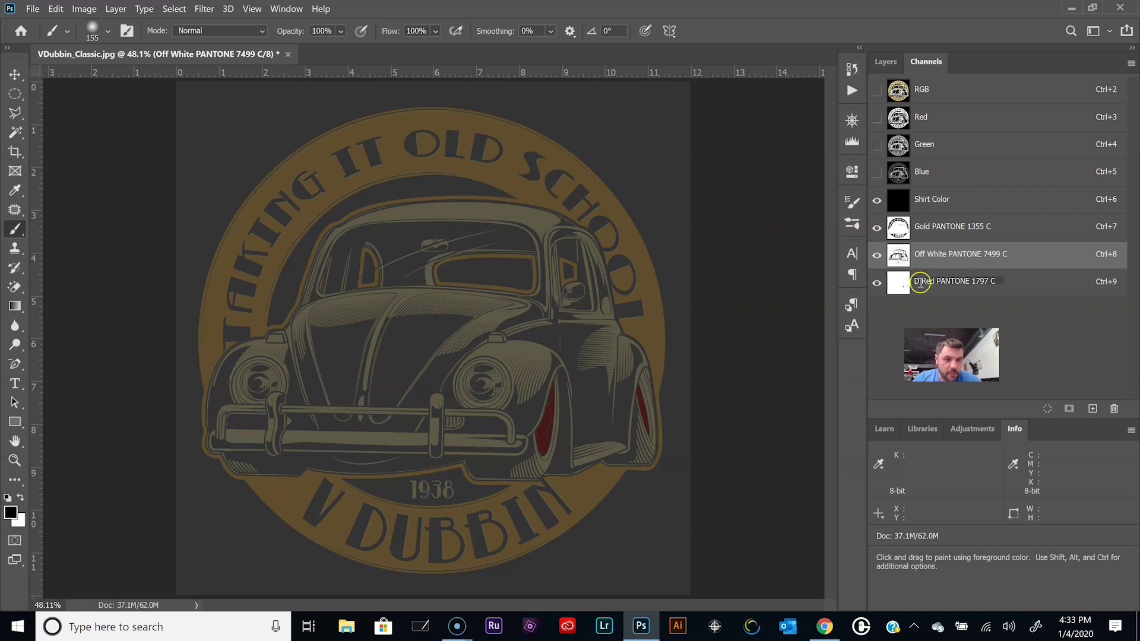
text(ark)
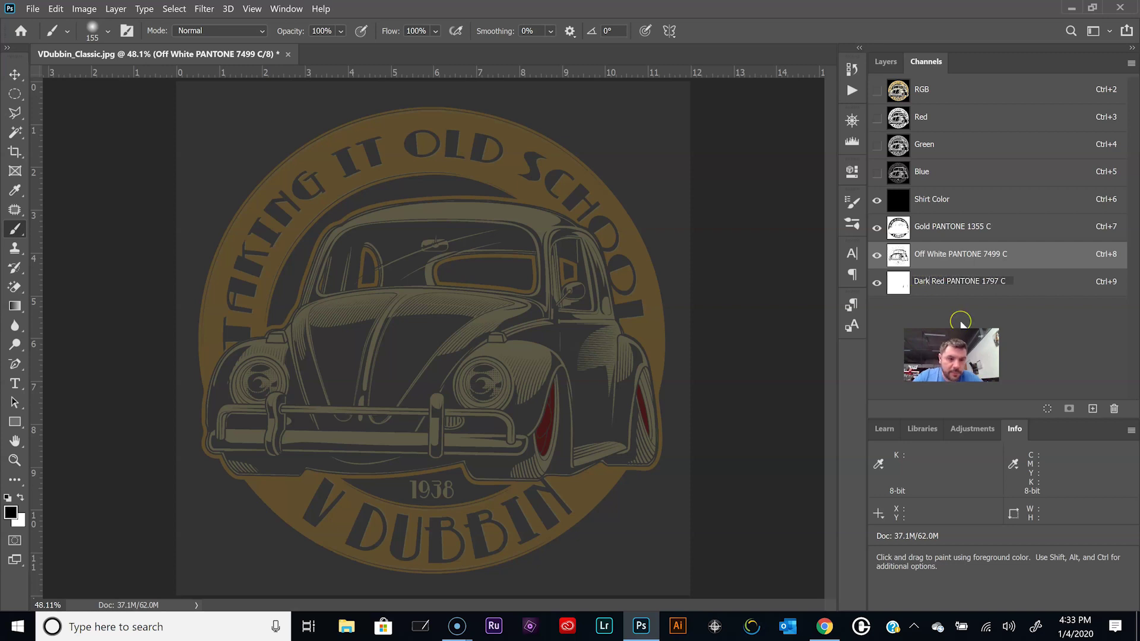
key(Return)
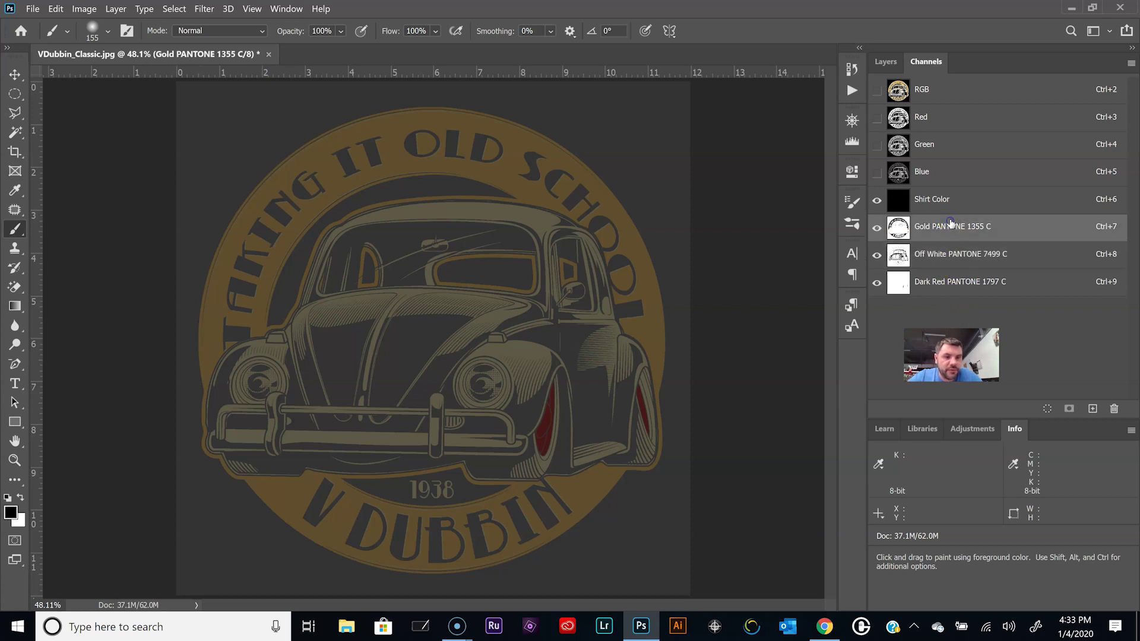
Duplicate Gold PANTONE 1355 C and move the copy directly under a visible Shirt Color
click(948, 232)
right_click(937, 226)
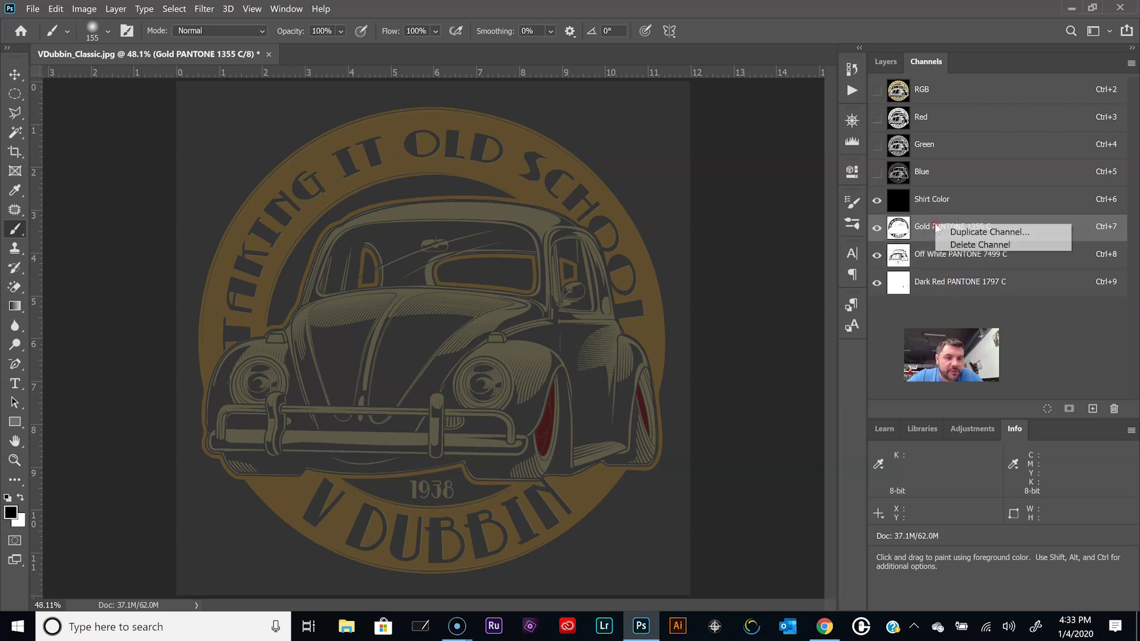
click(959, 236)
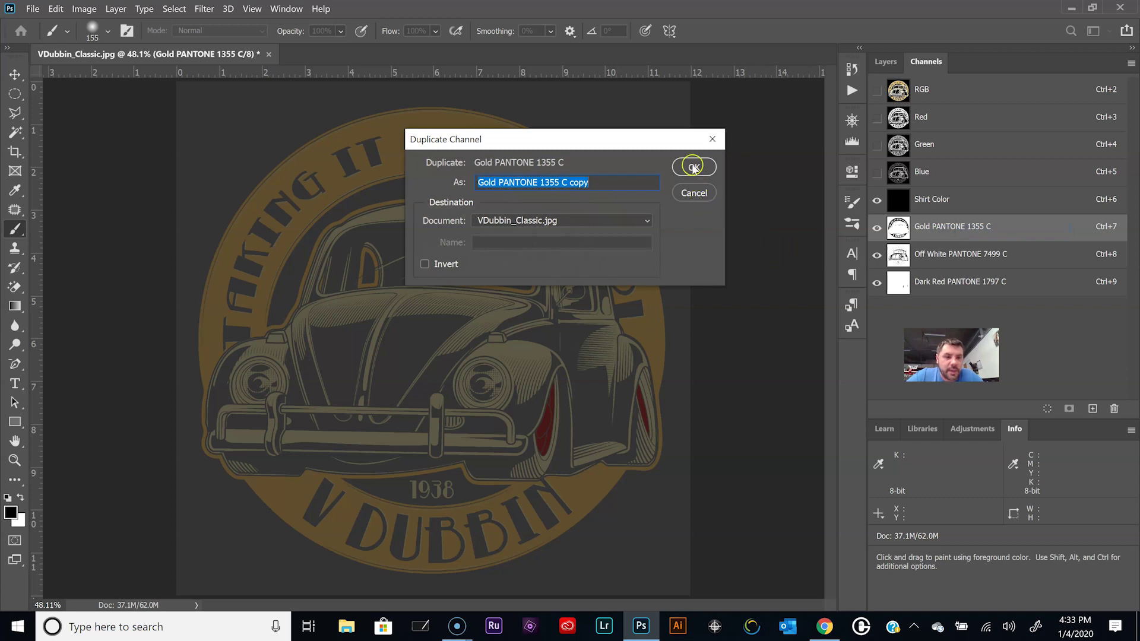
click(693, 167)
click(876, 201)
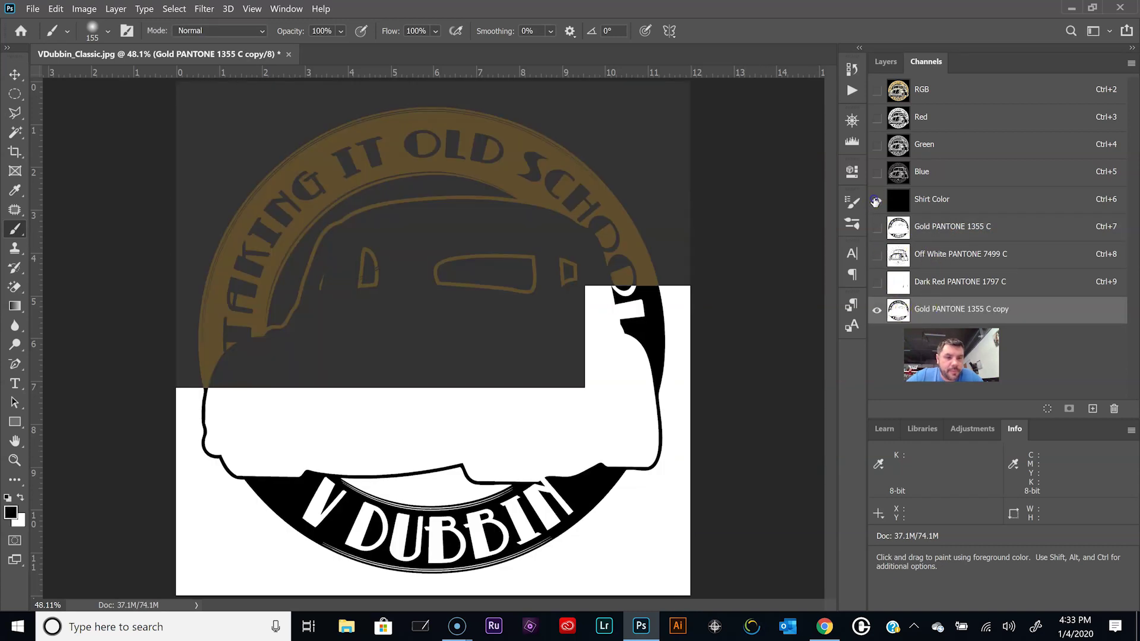
drag(931, 305, 932, 224)
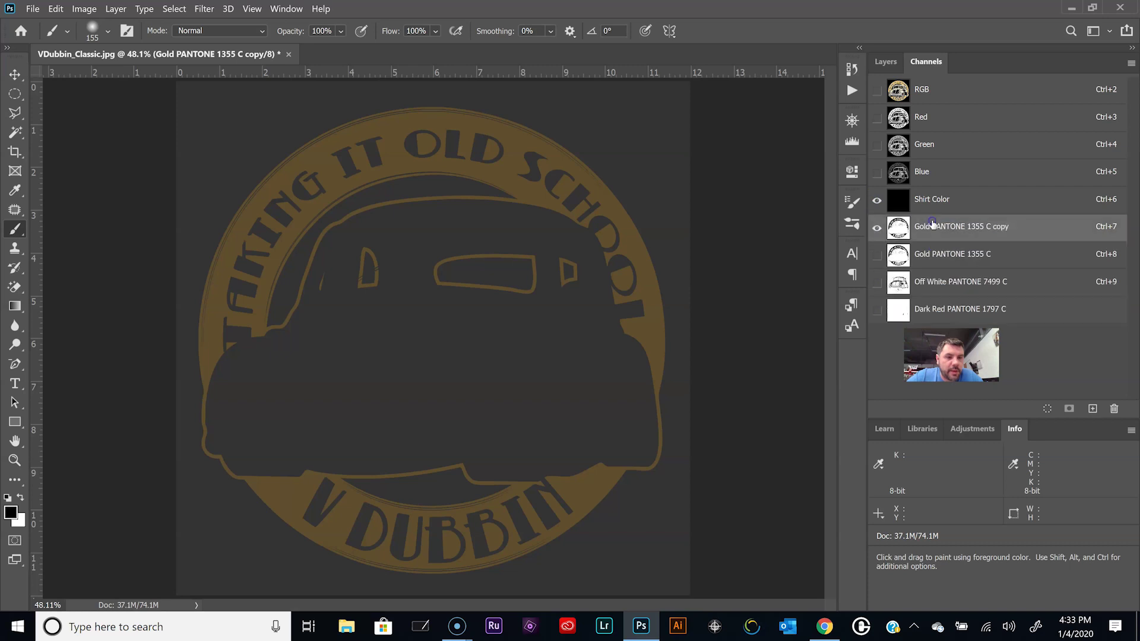
click(907, 229)
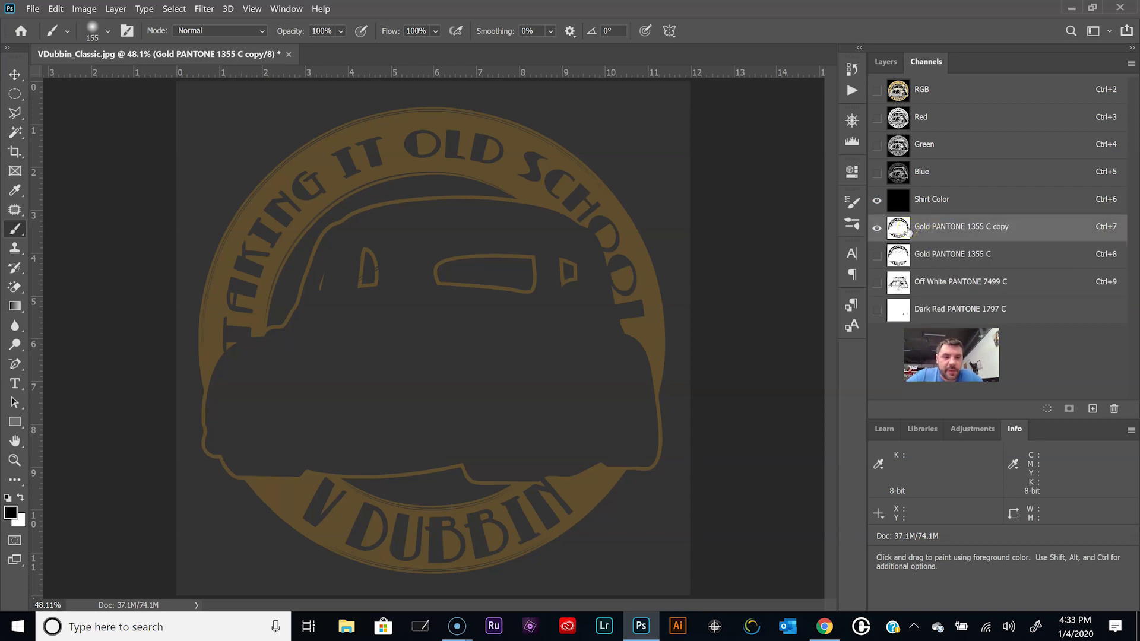
click(899, 229)
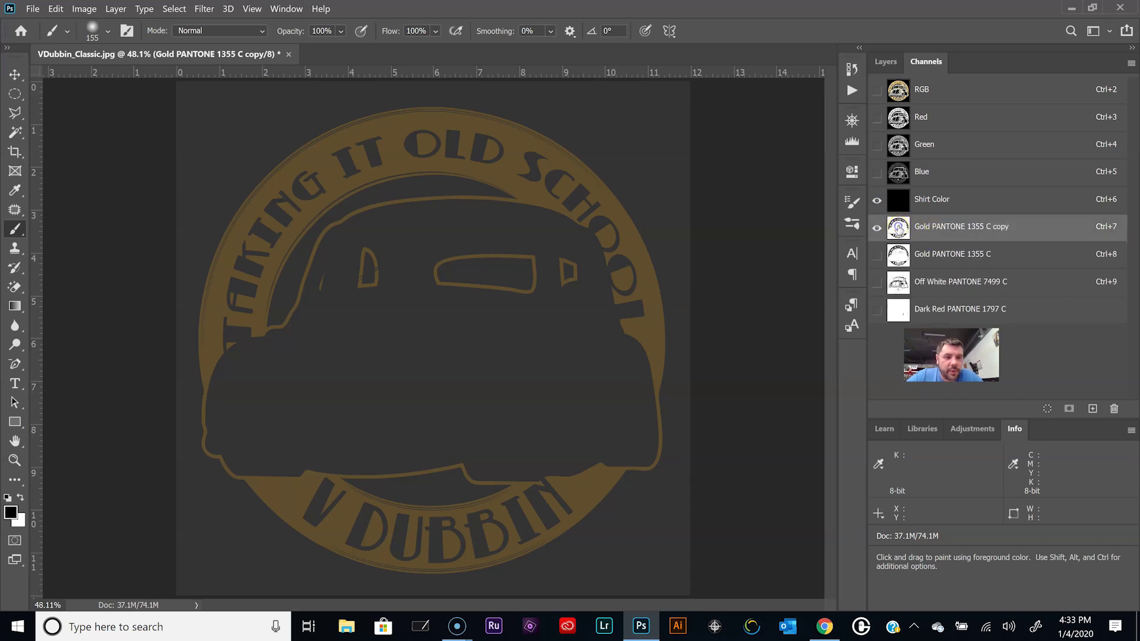
Give the gold copy channel white ink (ffffff), 80% solidity, and the name White base
double_click(898, 228)
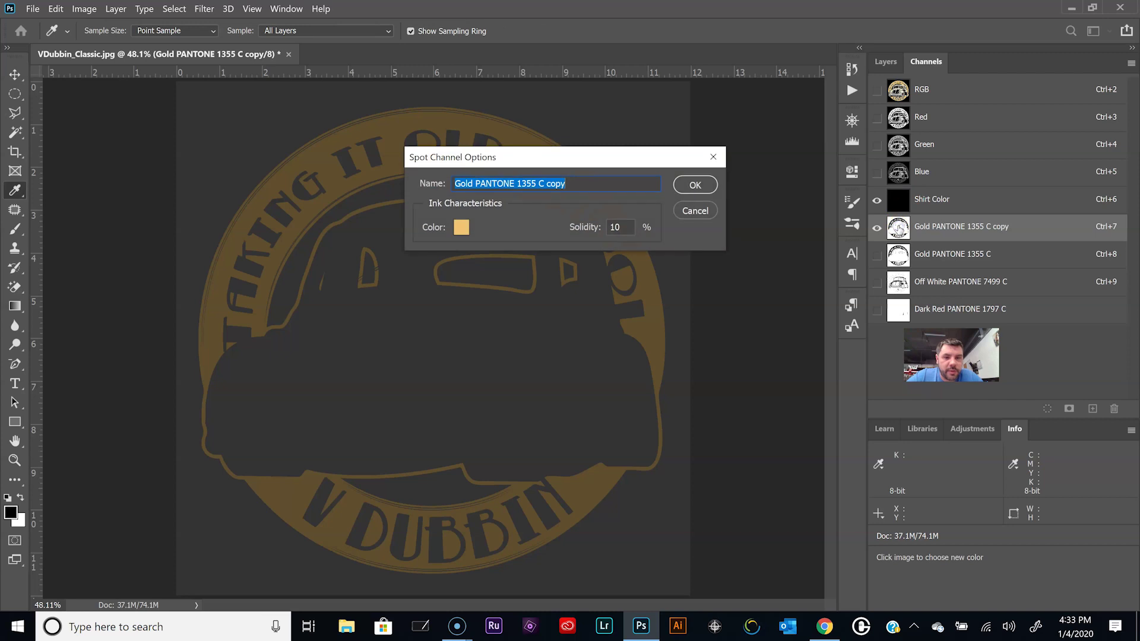
click(457, 228)
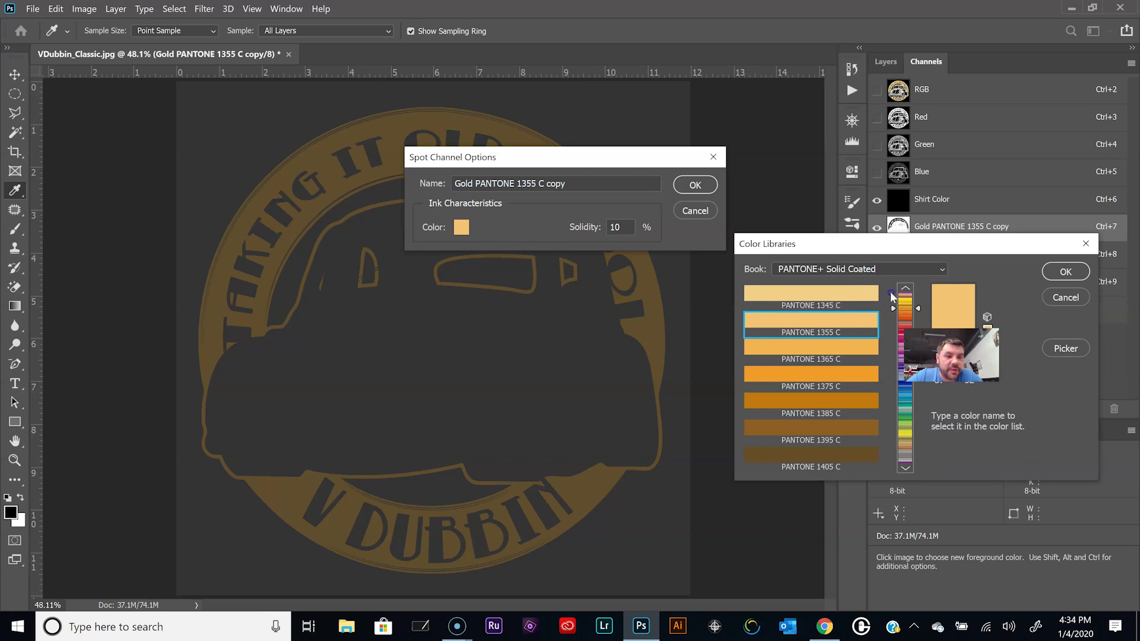
click(1074, 349)
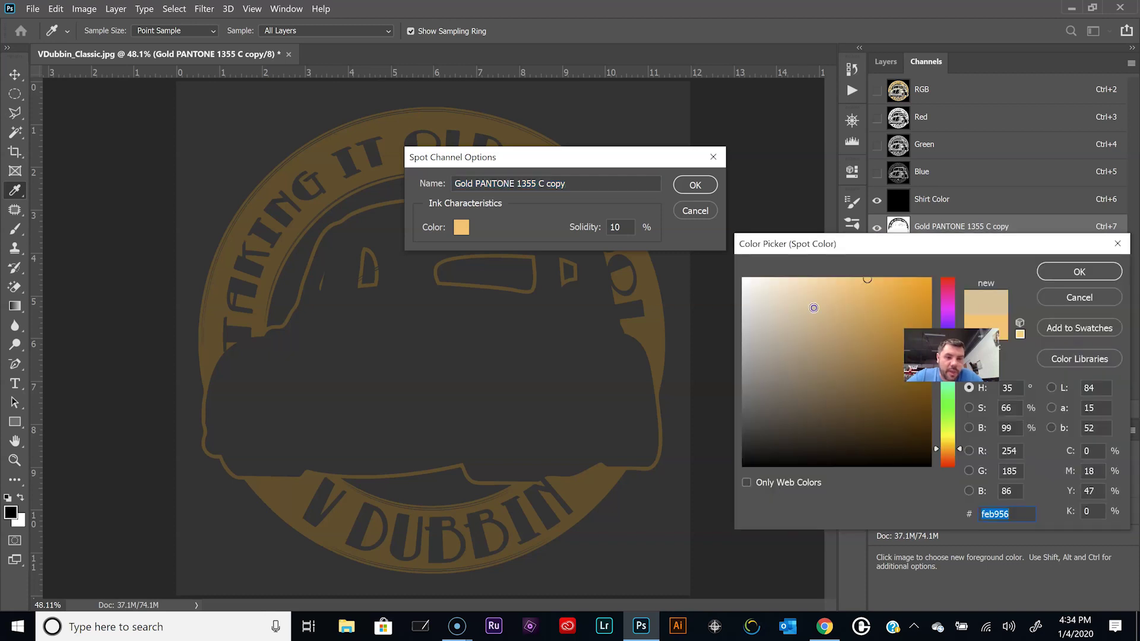
text(ffffff)
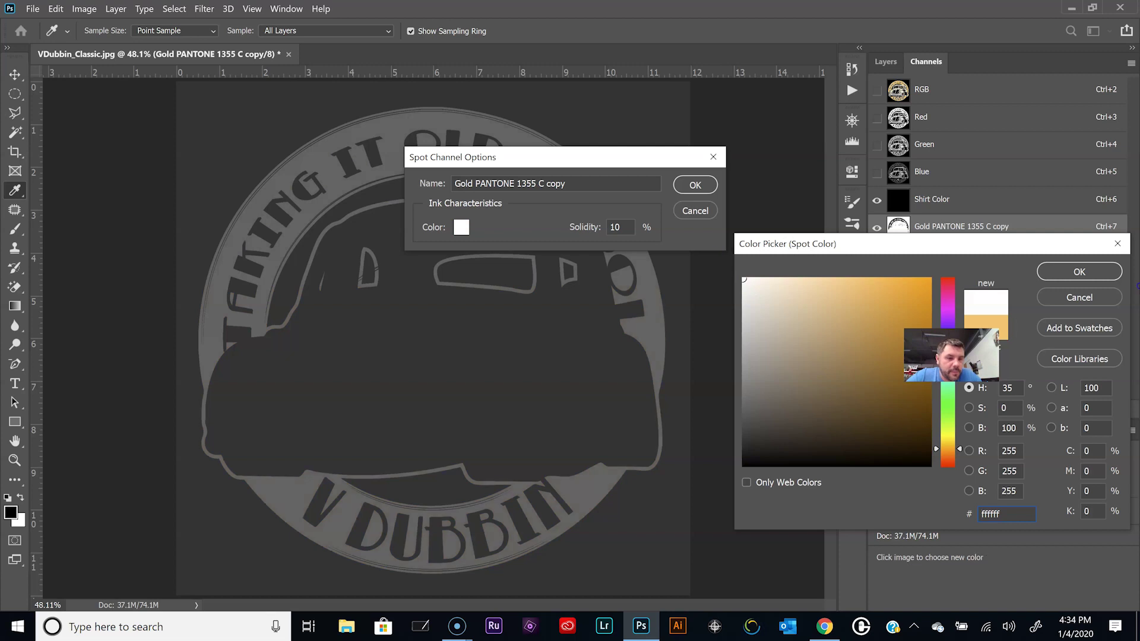
click(1079, 271)
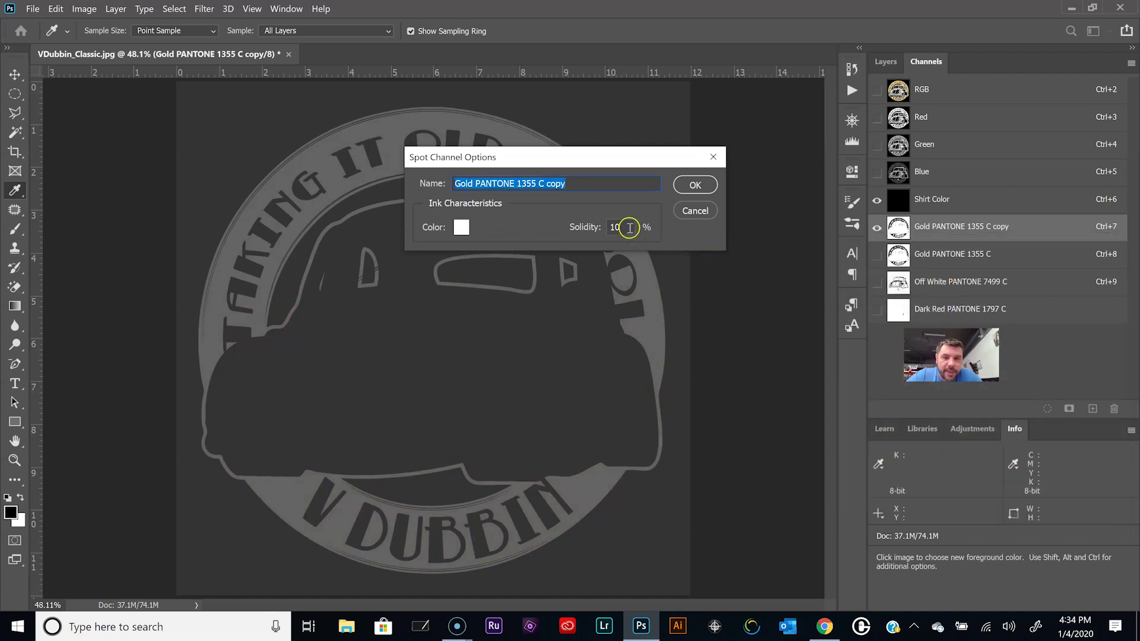
click(629, 228)
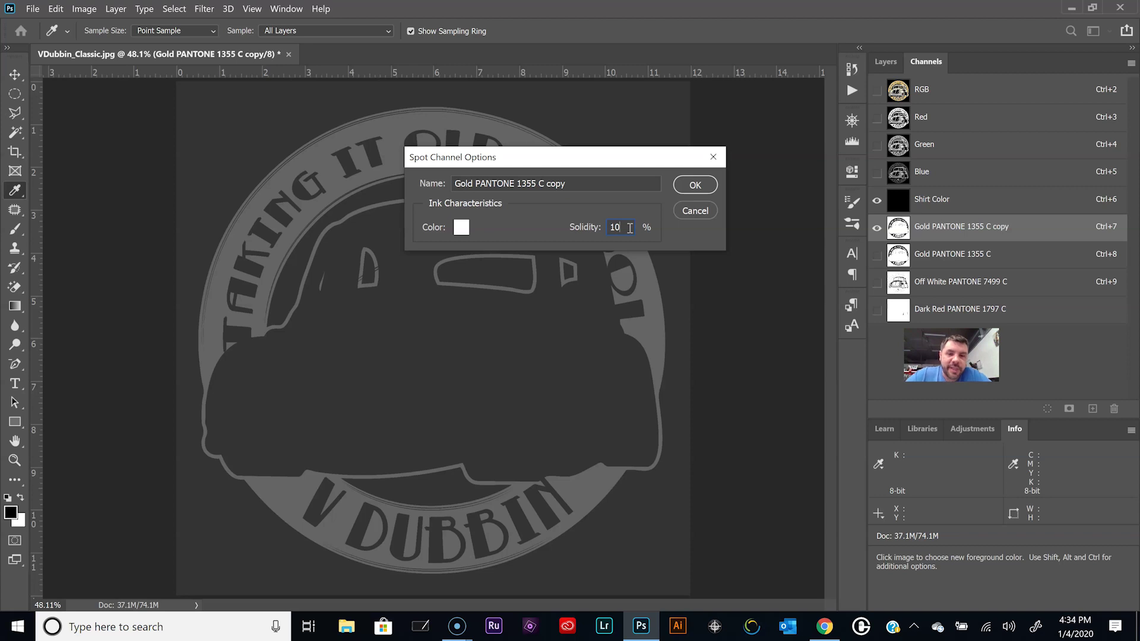
key(BackSpace)
key(BackSpace)
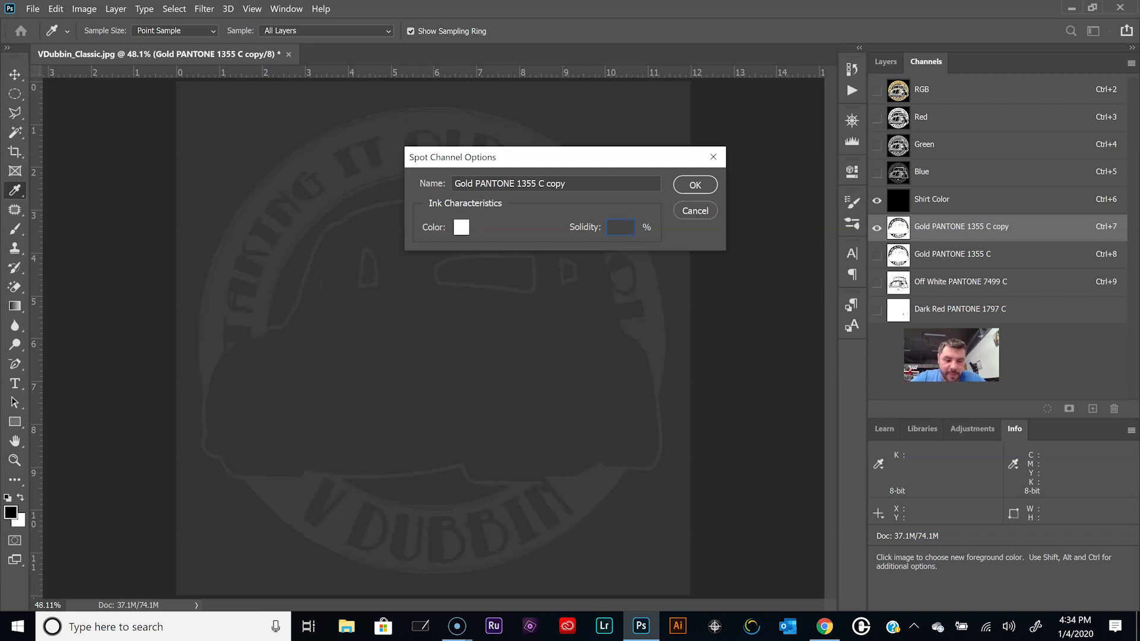
text(80)
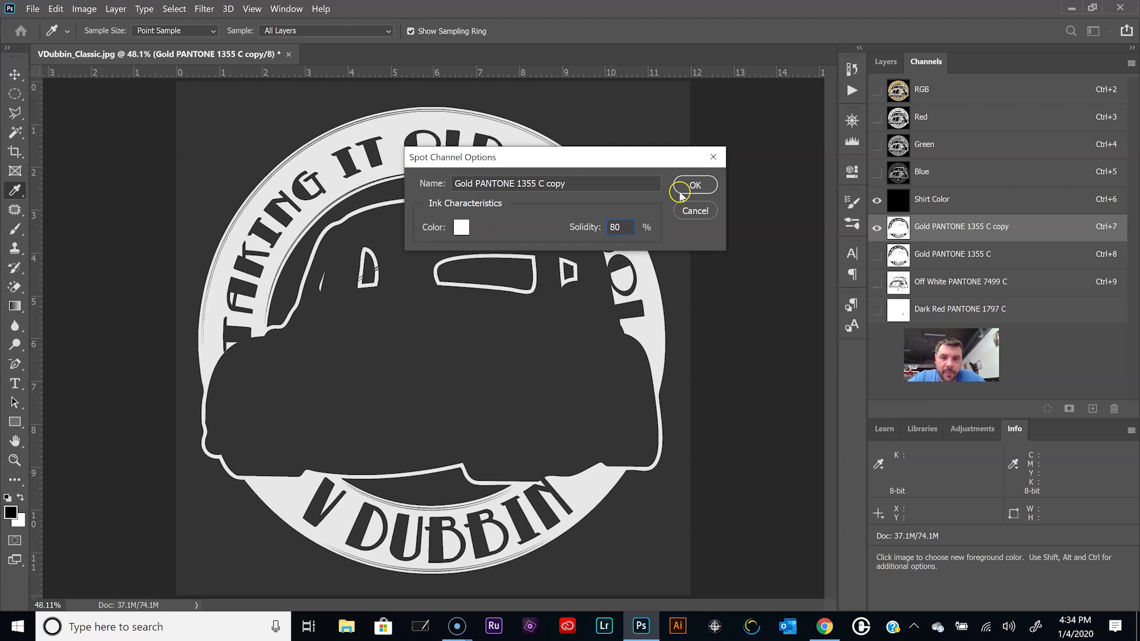
drag(600, 184, 449, 185)
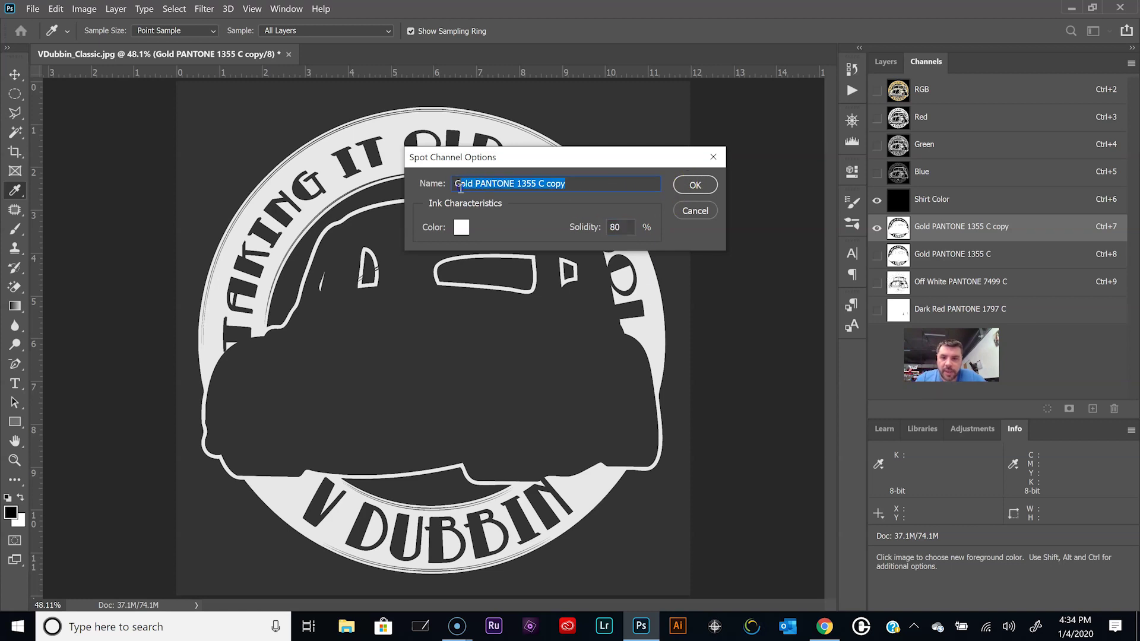
text(White base)
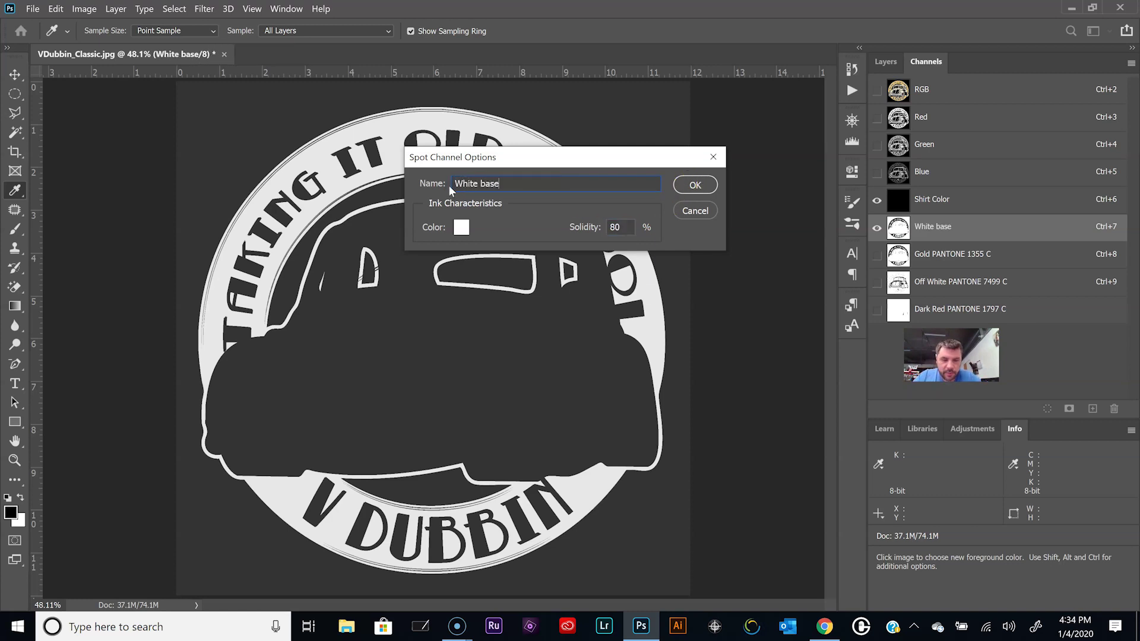
key(Return)
key(b)
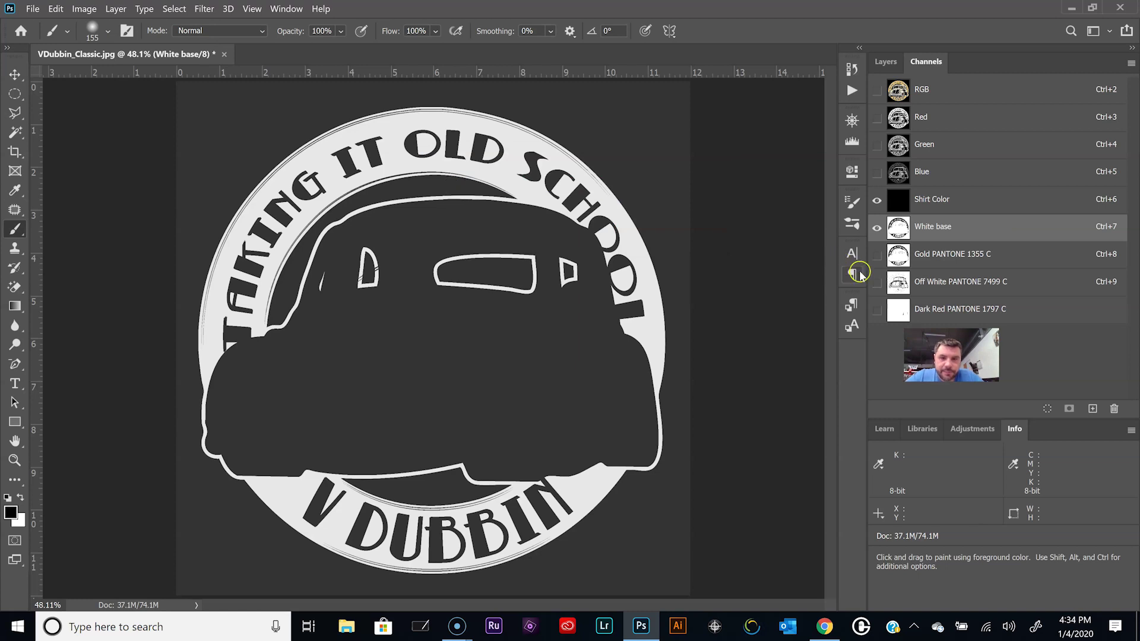
ctrl+click(914, 283)
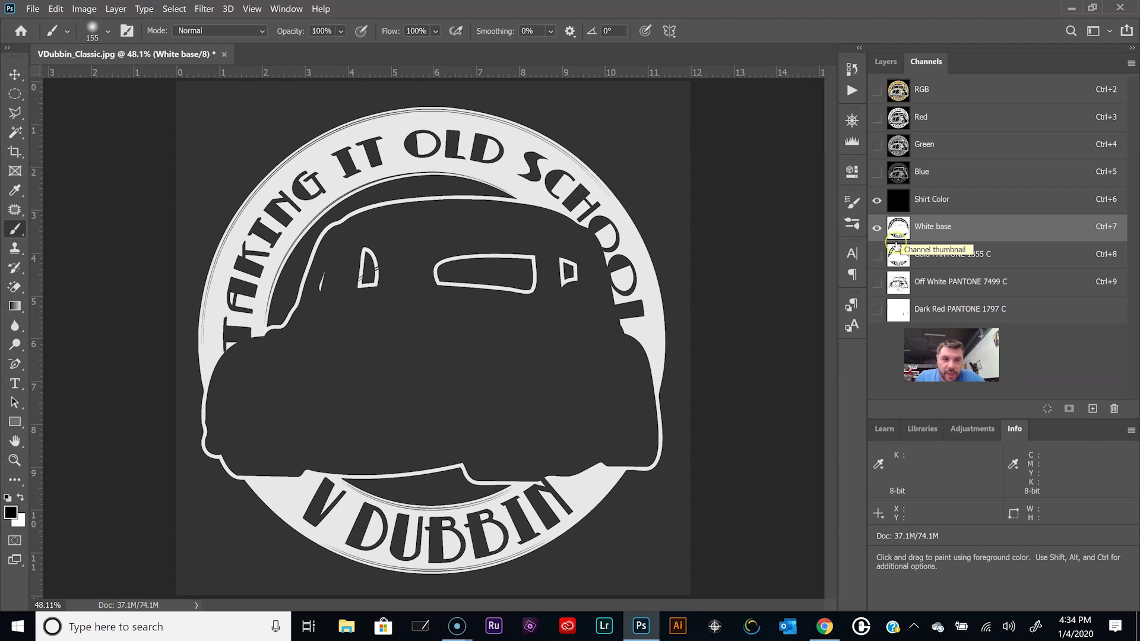
click(876, 254)
click(13, 458)
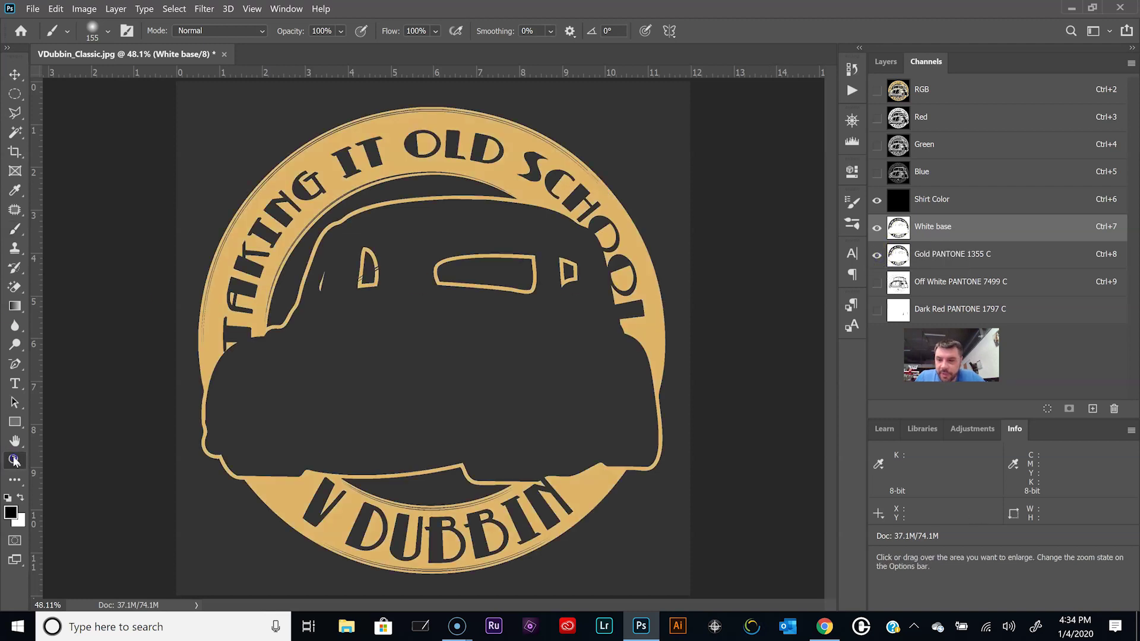
click(539, 155)
click(540, 155)
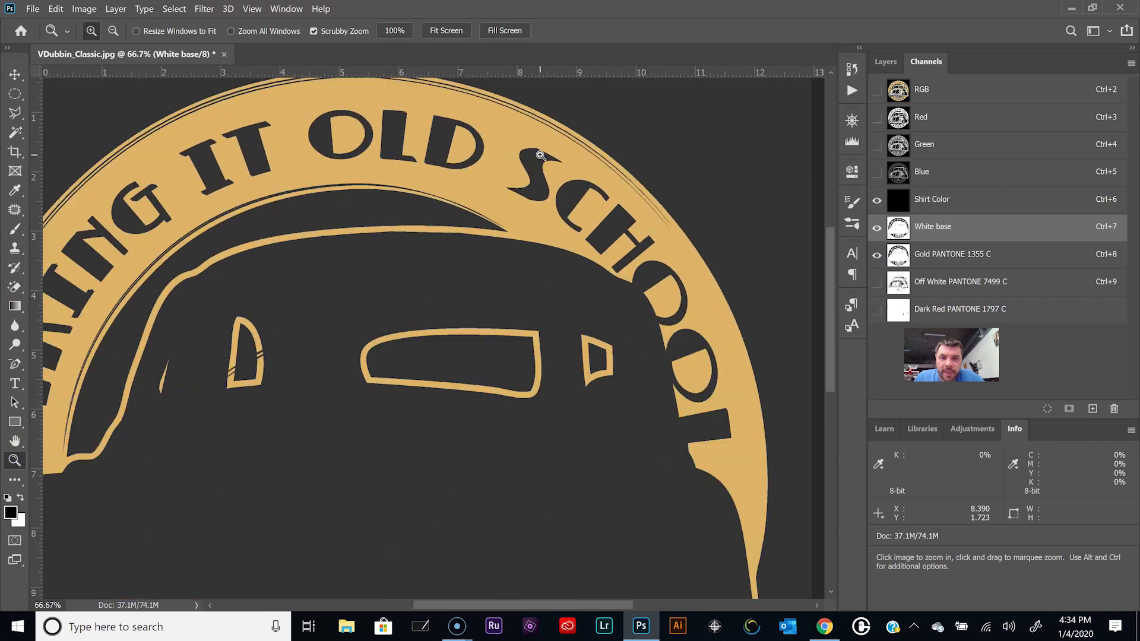
click(538, 155)
click(534, 153)
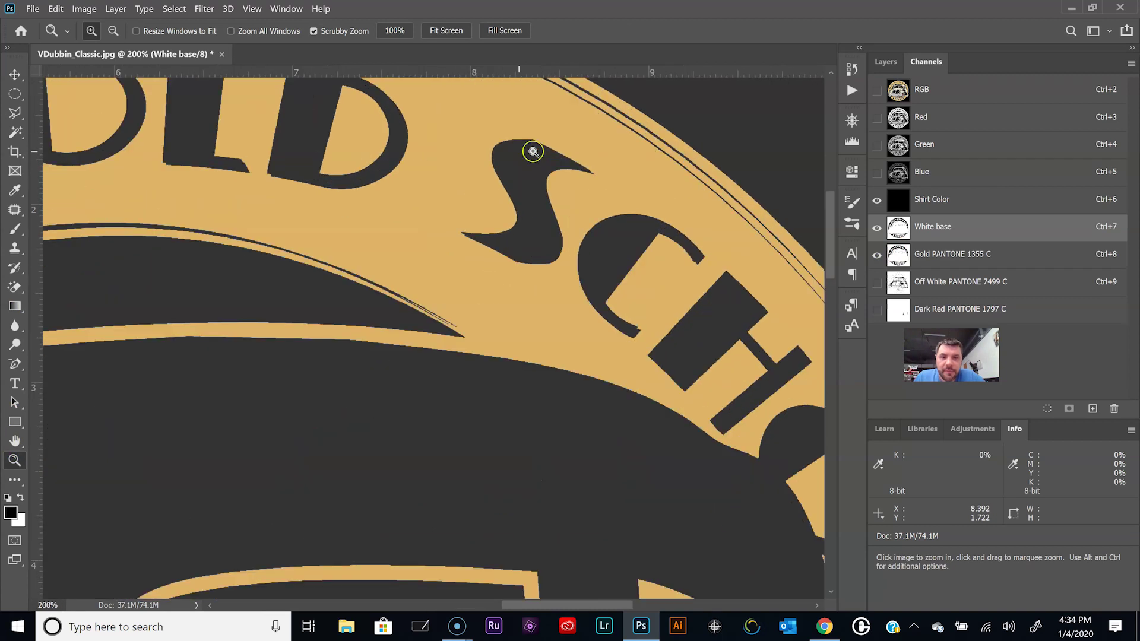
click(394, 300)
click(445, 346)
scroll(451, 353, down, 6)
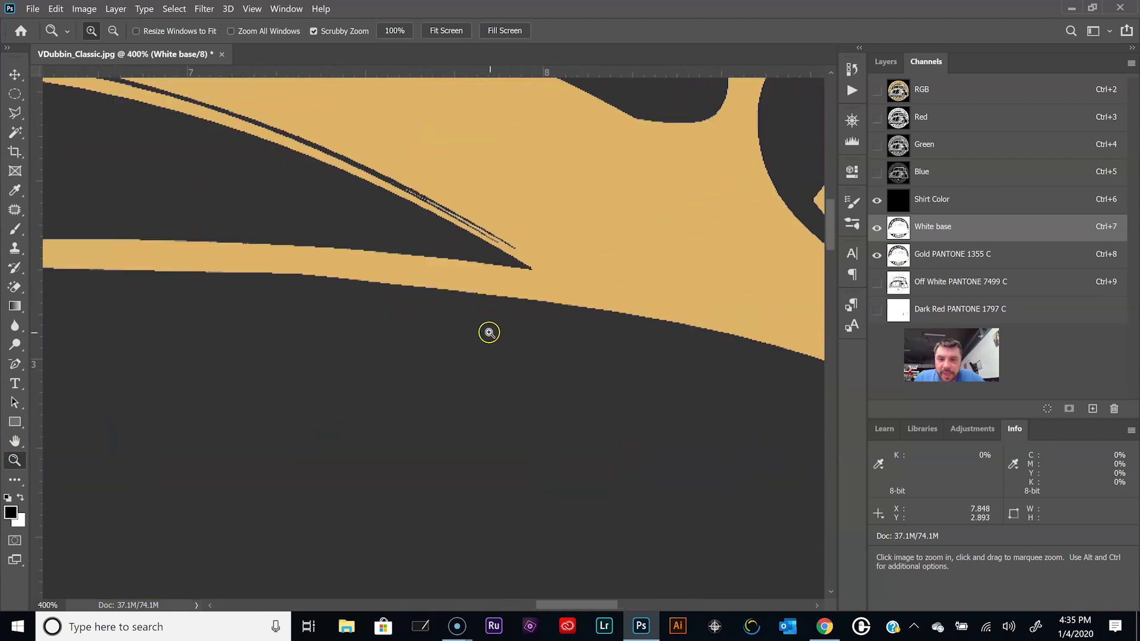
scroll(637, 440, down, 3)
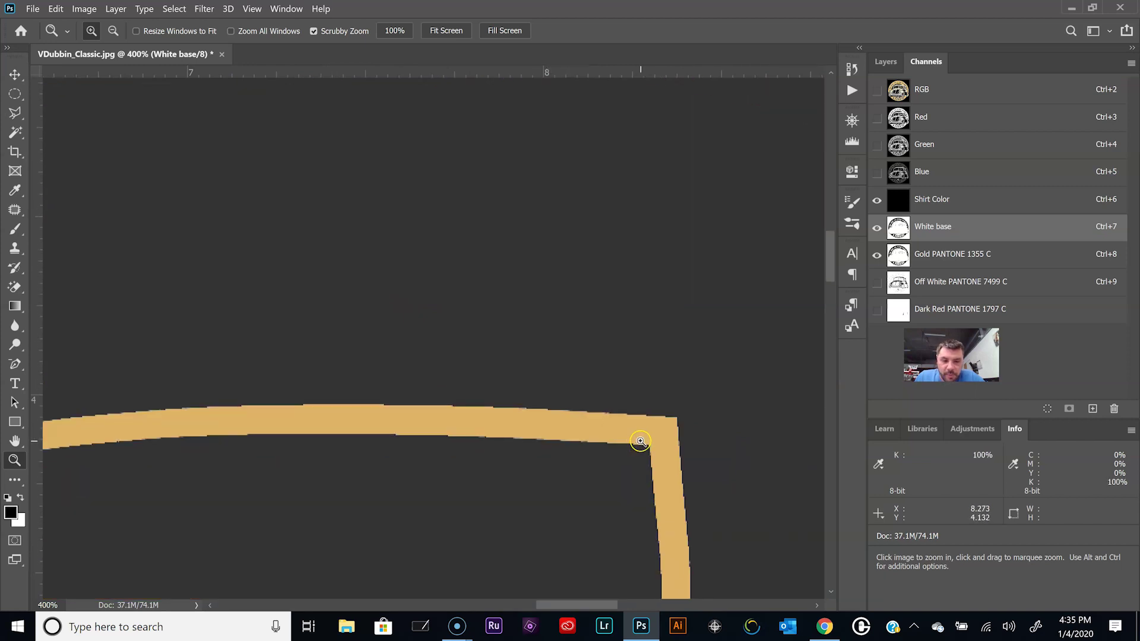
click(539, 389)
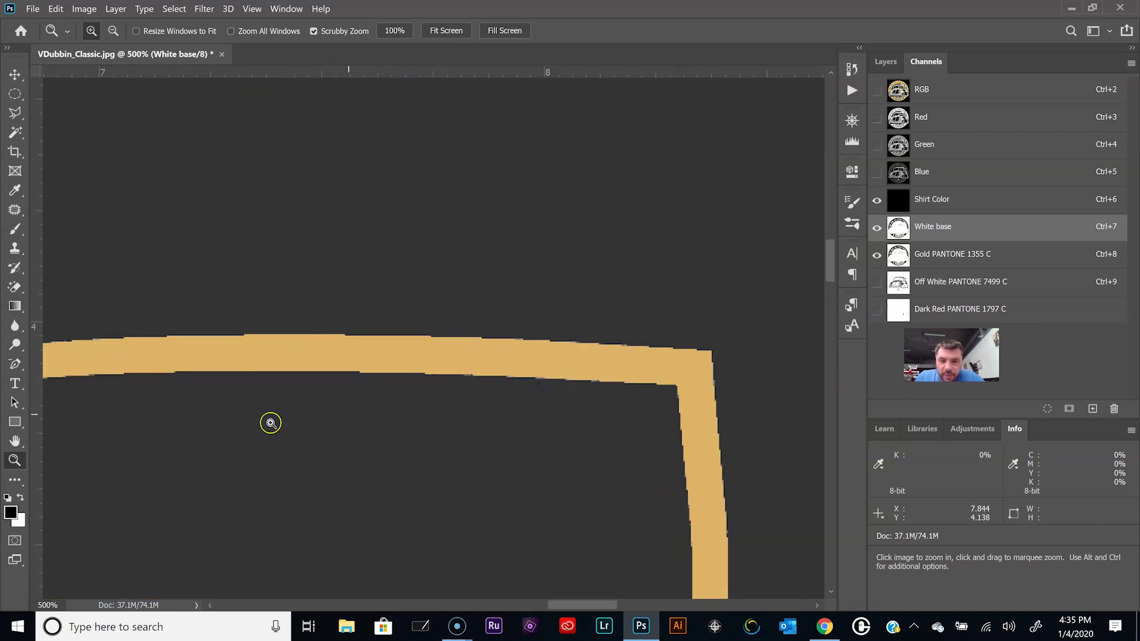
click(15, 440)
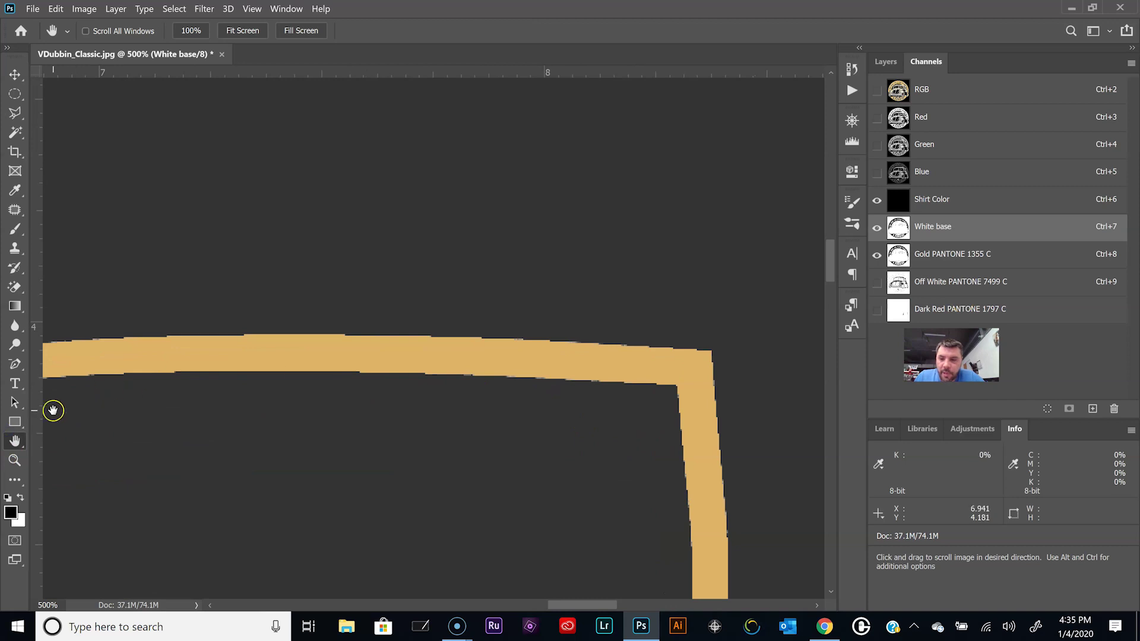
double_click(14, 441)
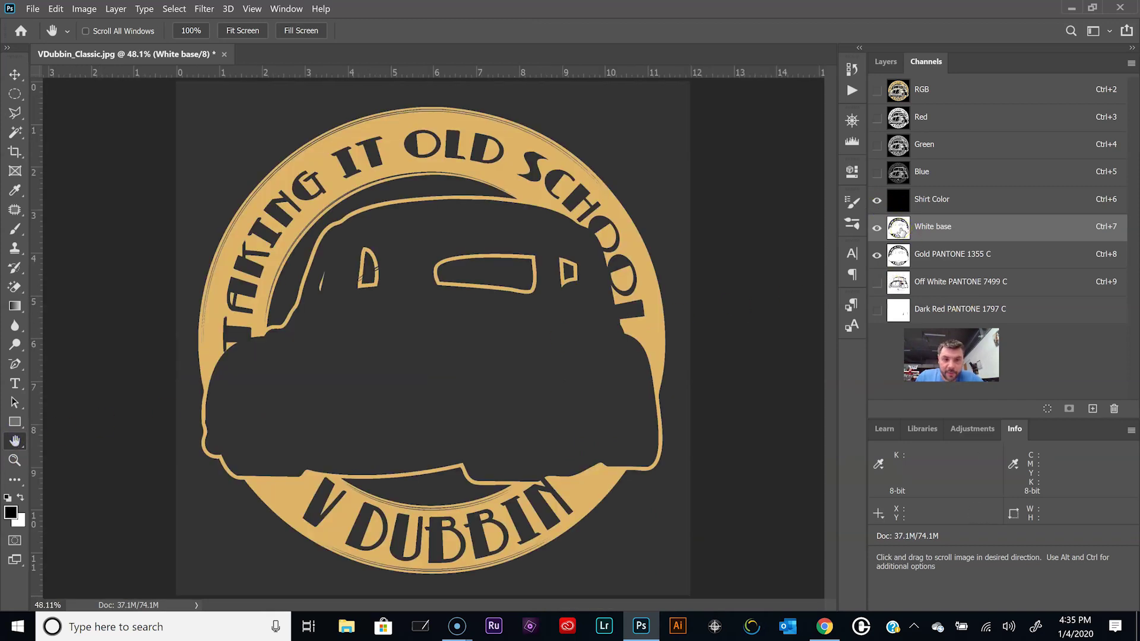
click(877, 256)
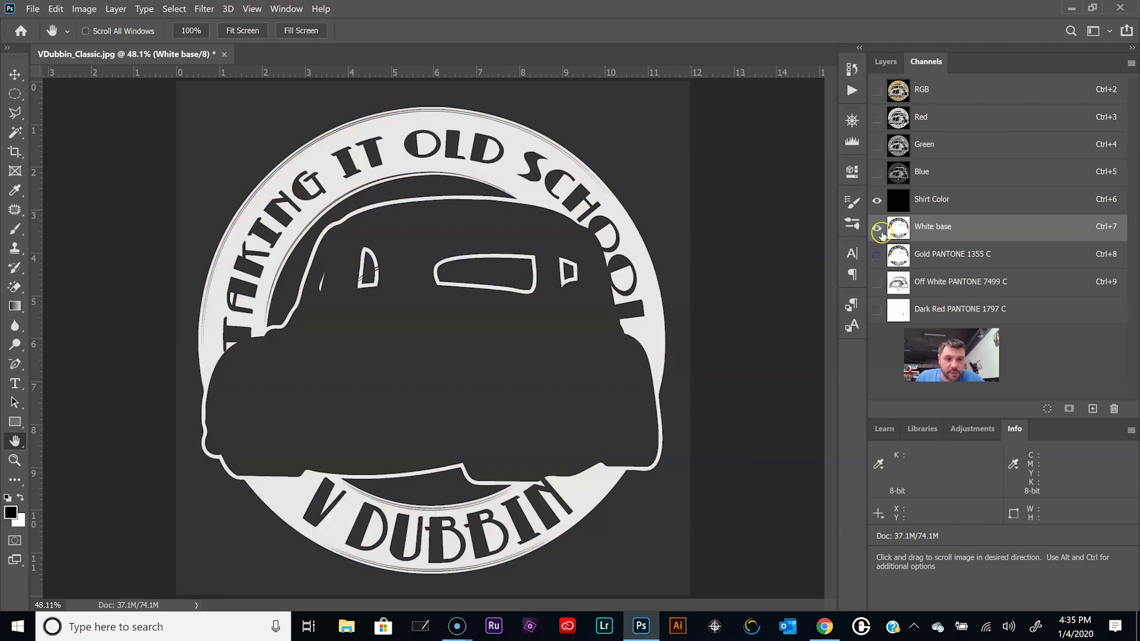
With Shirt Color hidden, load White base as a selection and stroke it 3 px white
click(877, 200)
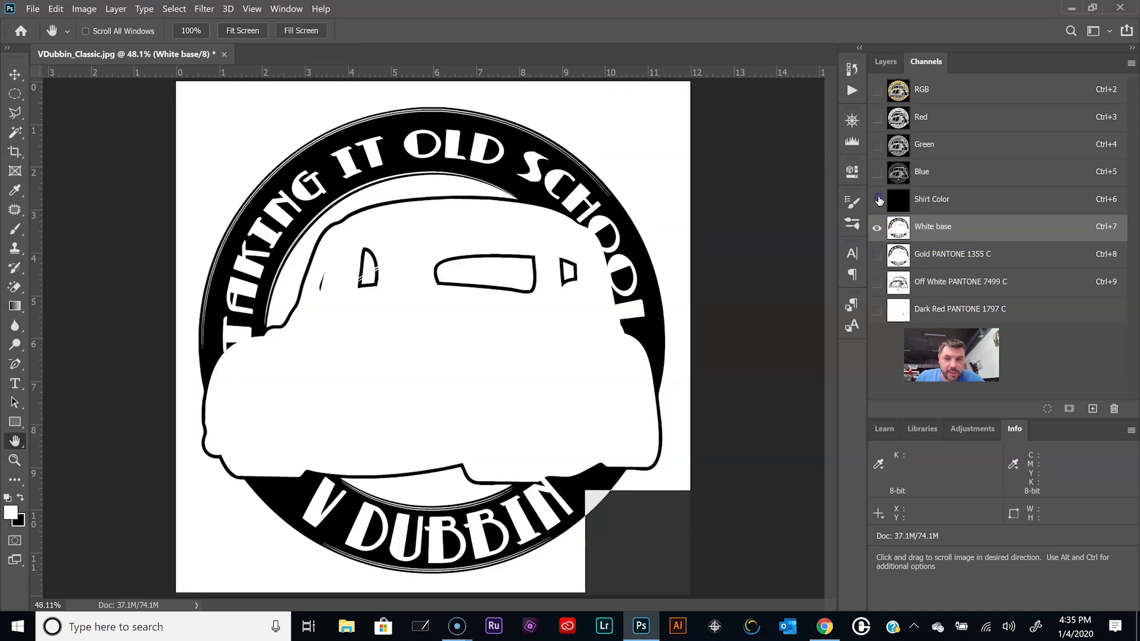
ctrl+click(900, 230)
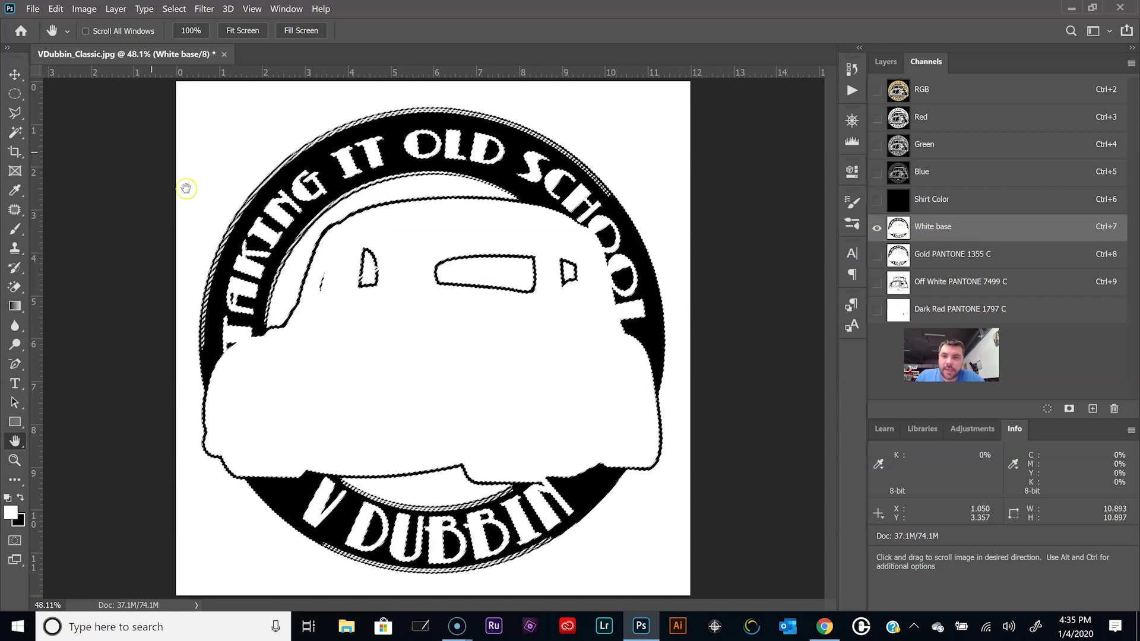
click(56, 9)
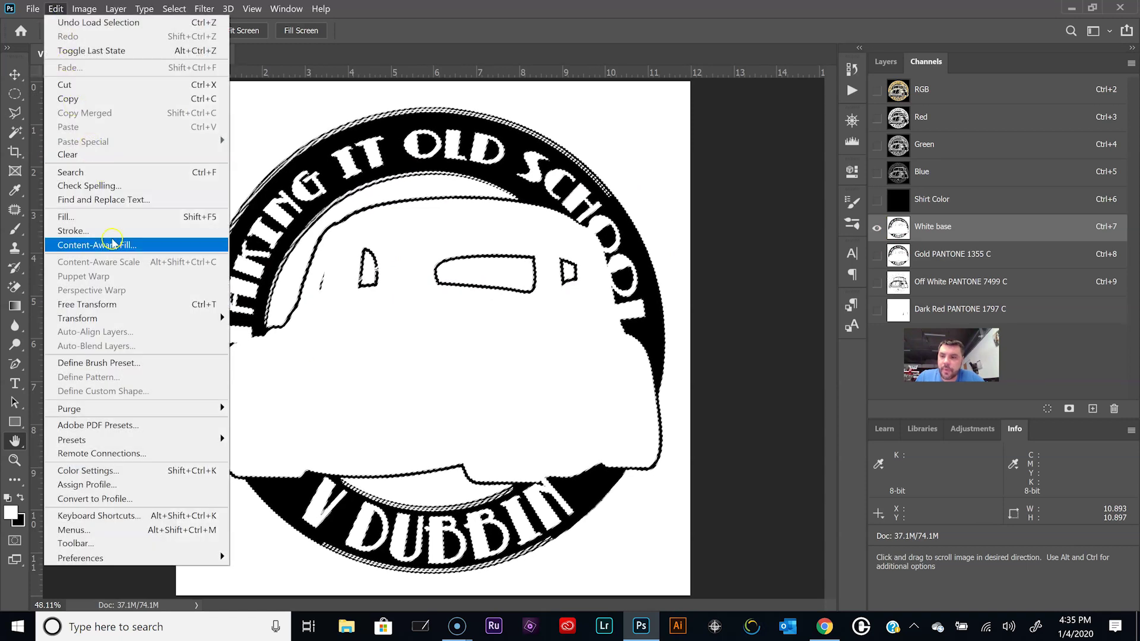
click(98, 230)
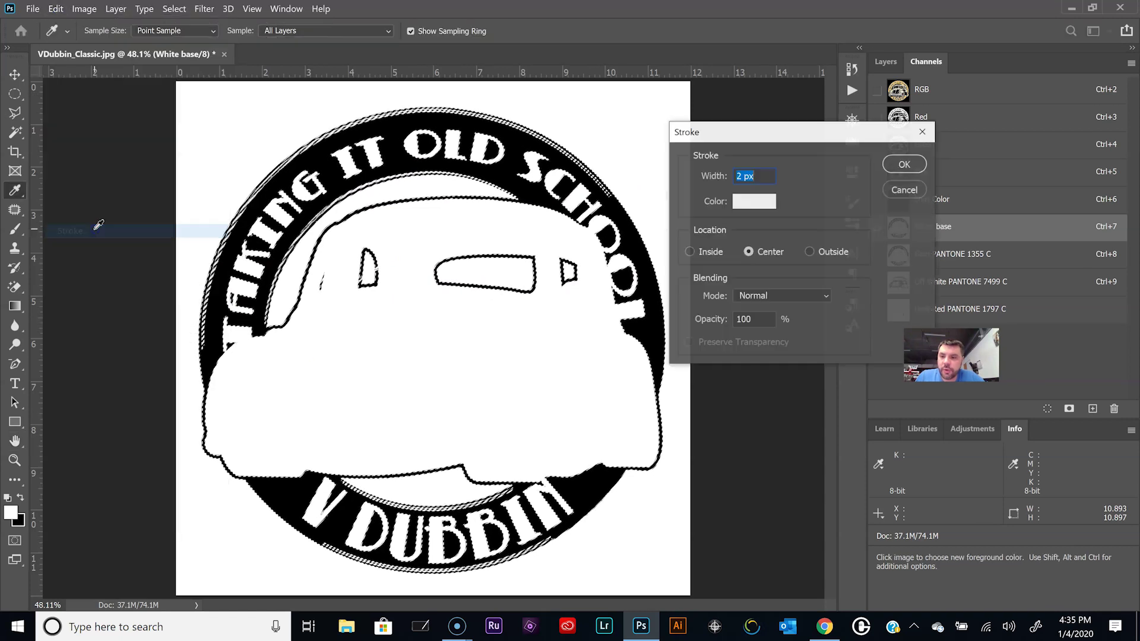
click(739, 173)
double_click(738, 175)
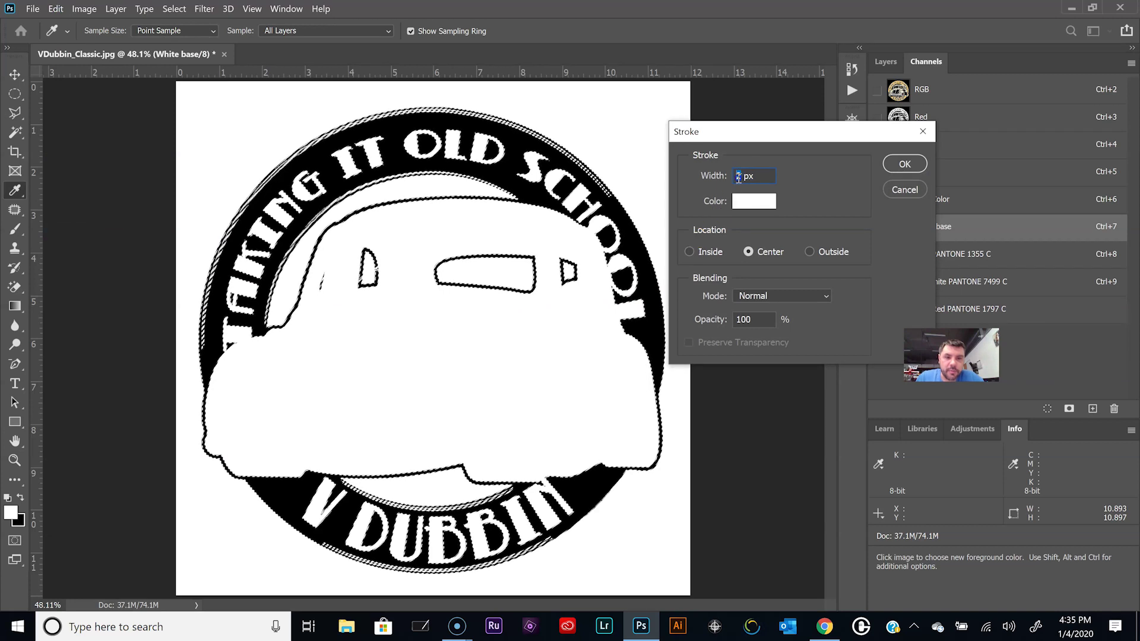
text(3)
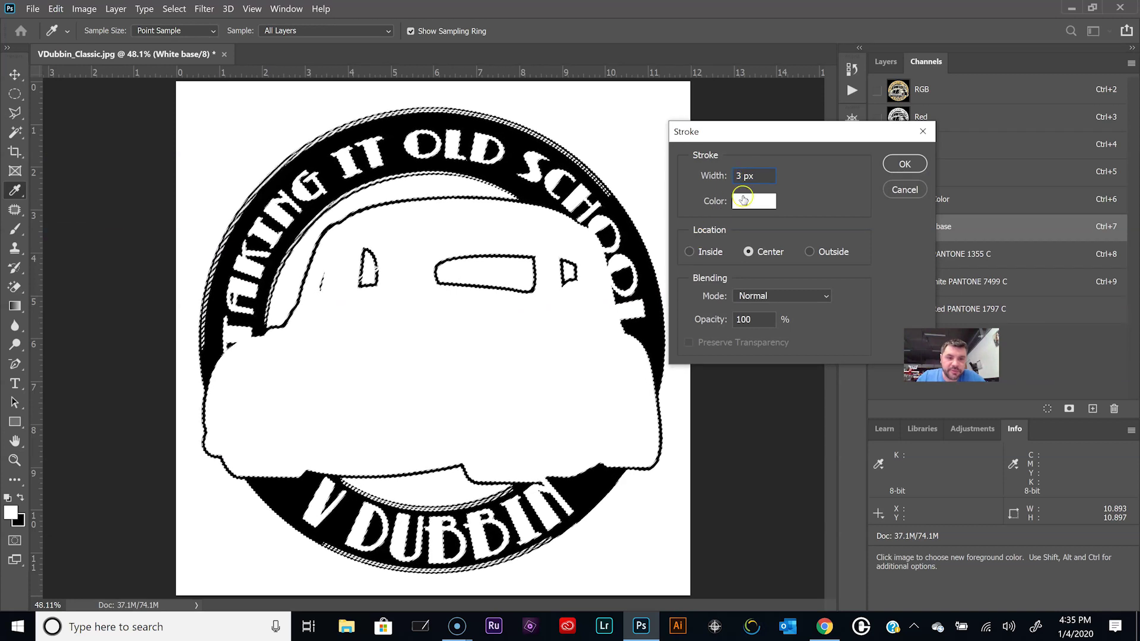
click(743, 211)
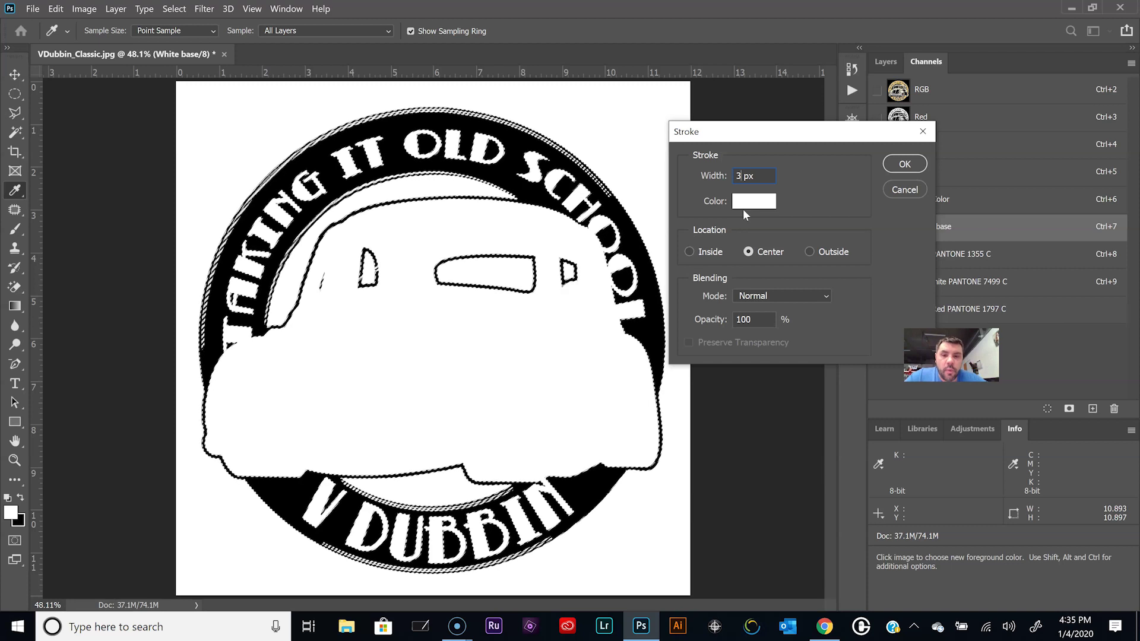
click(910, 164)
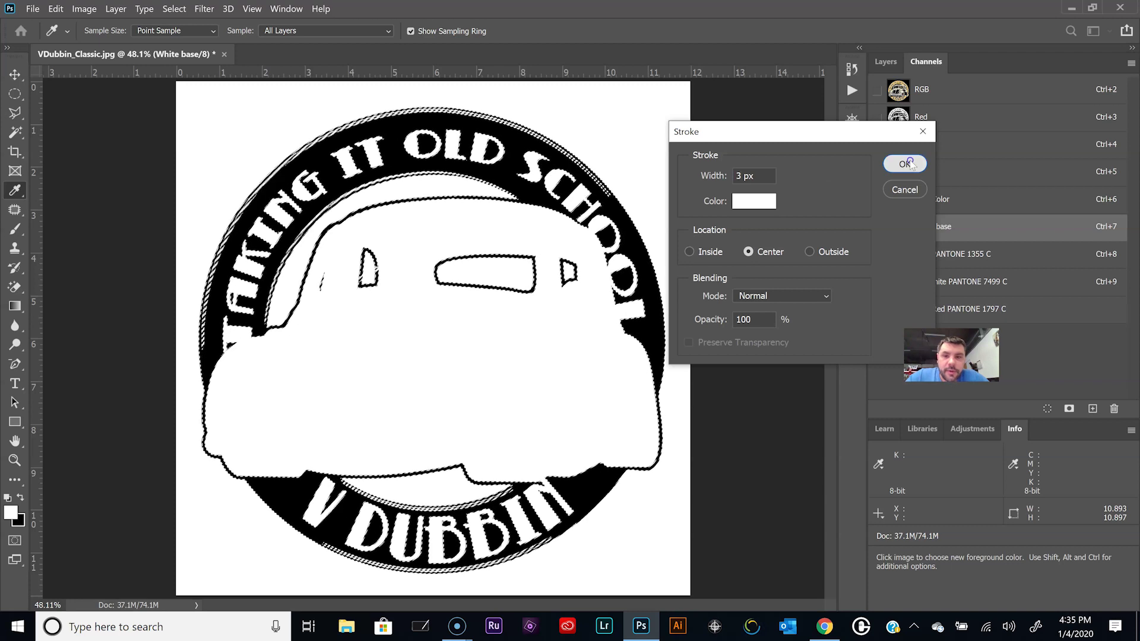
Deselect, zoom in on the S of SCHOOL, and show the Shirt Color and Gold channels
key(h)
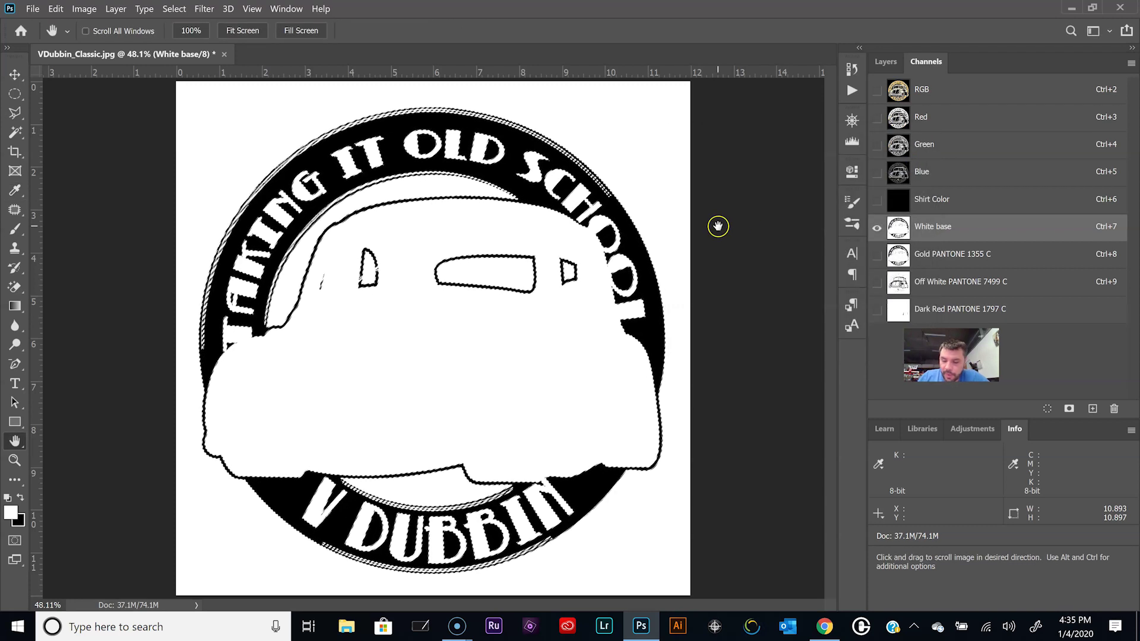
key(ctrl+d)
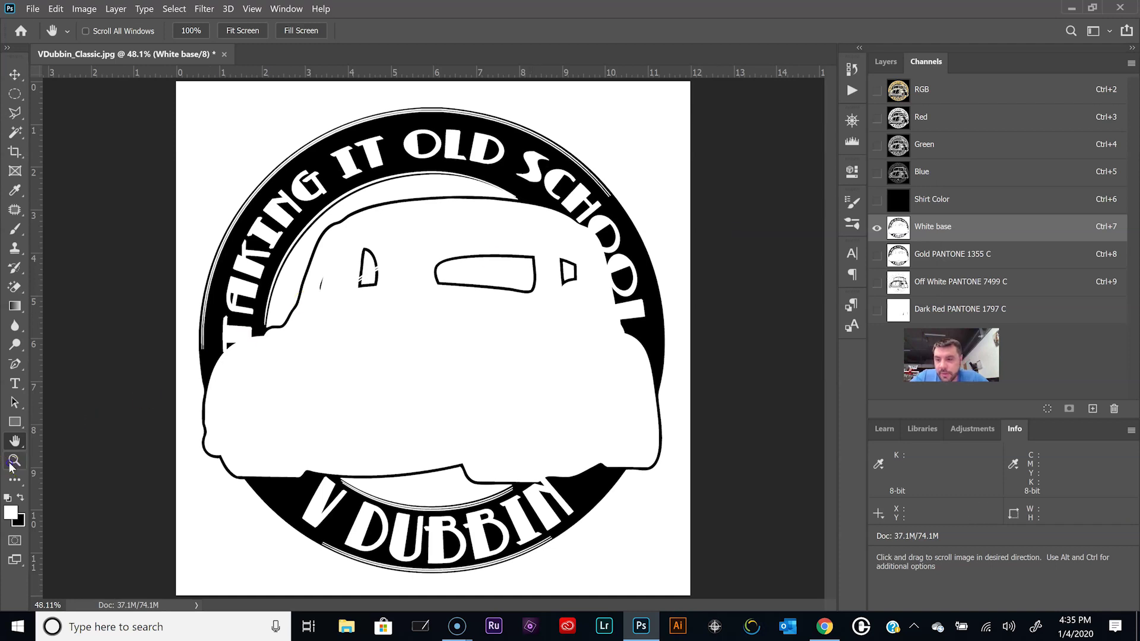
click(11, 462)
click(496, 171)
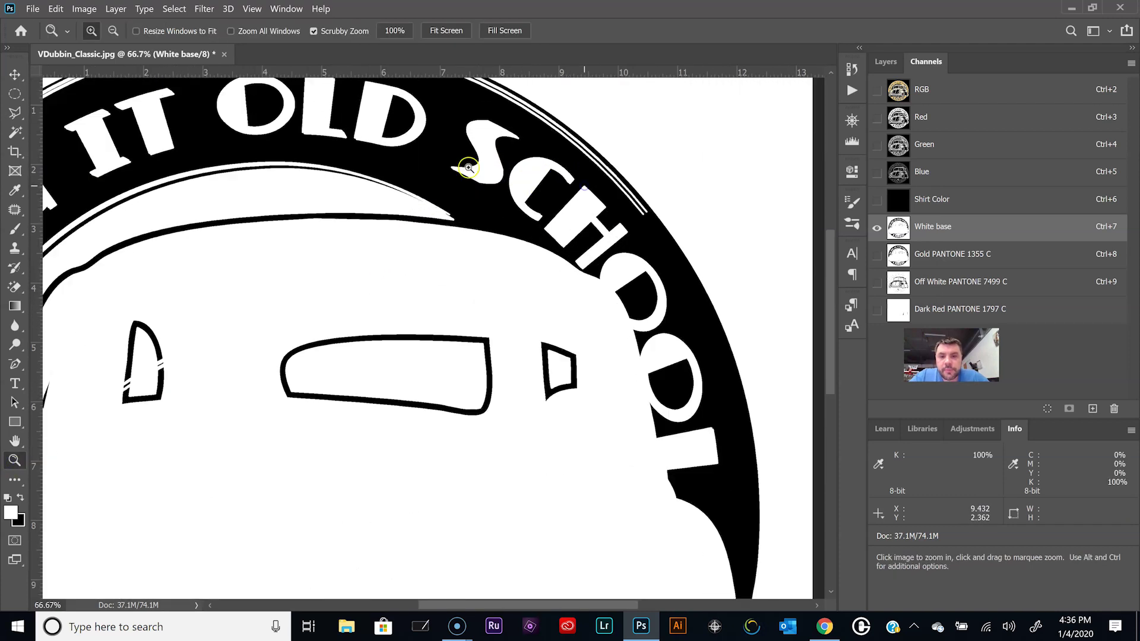
click(469, 168)
click(457, 157)
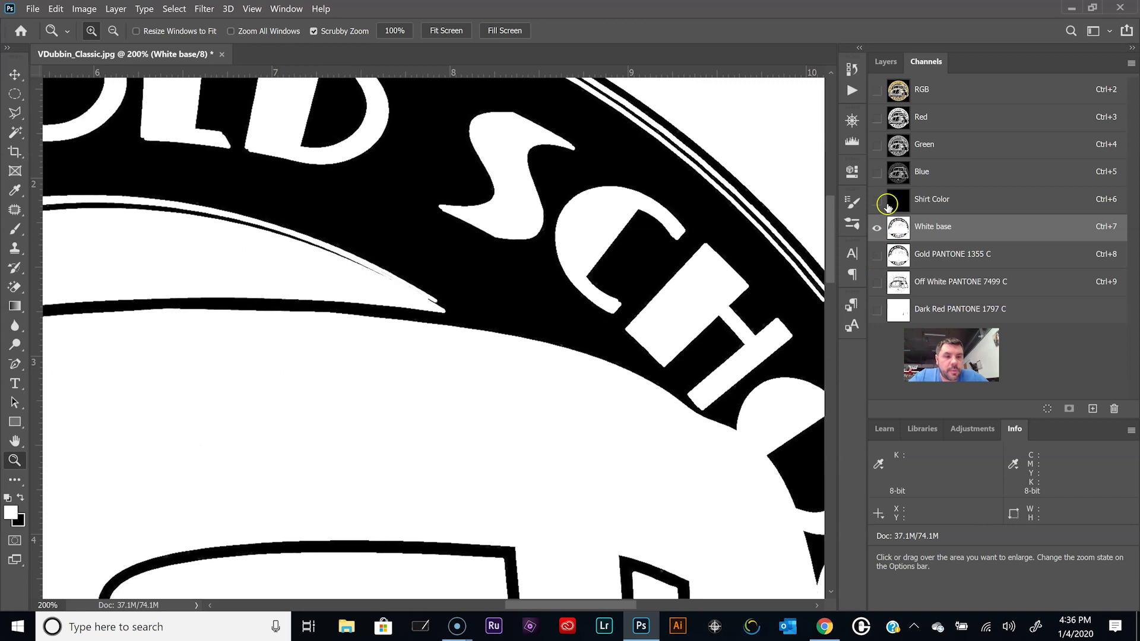
click(878, 202)
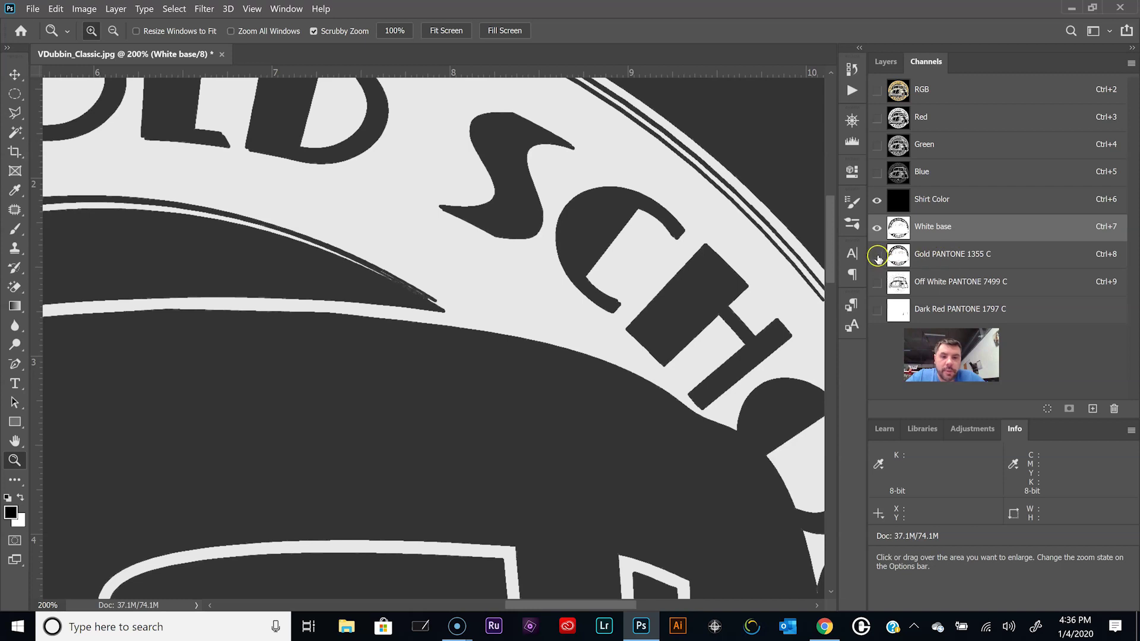
click(878, 255)
Inspect the thin lines below SCHOOL, then fit the logo and show Off White PANTONE 7499 C
drag(445, 263, 533, 228)
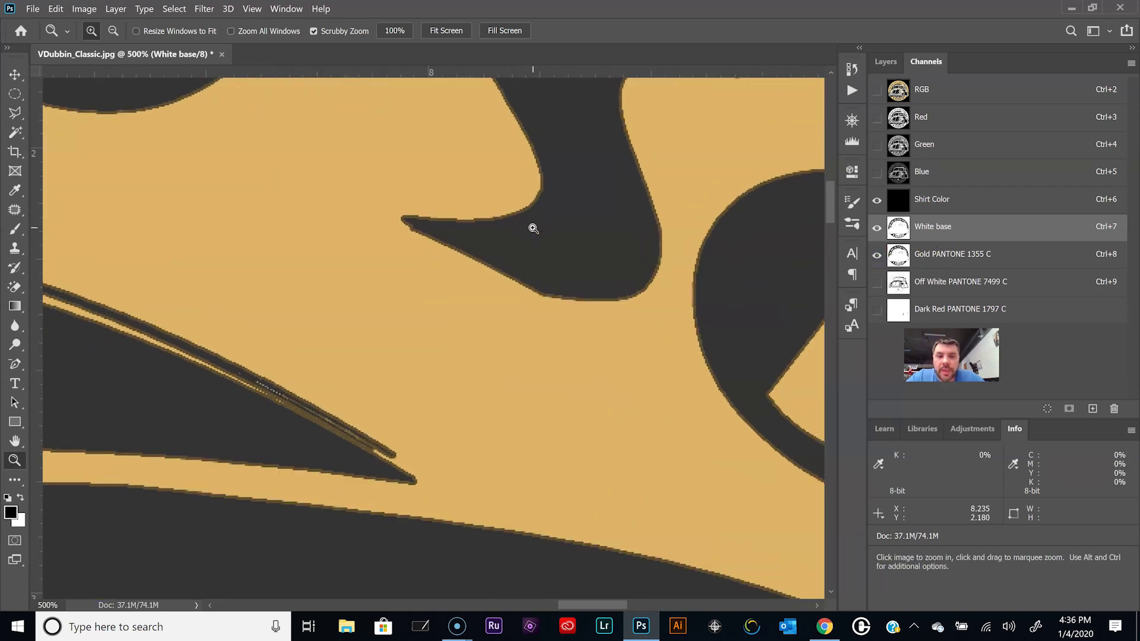
click(533, 229)
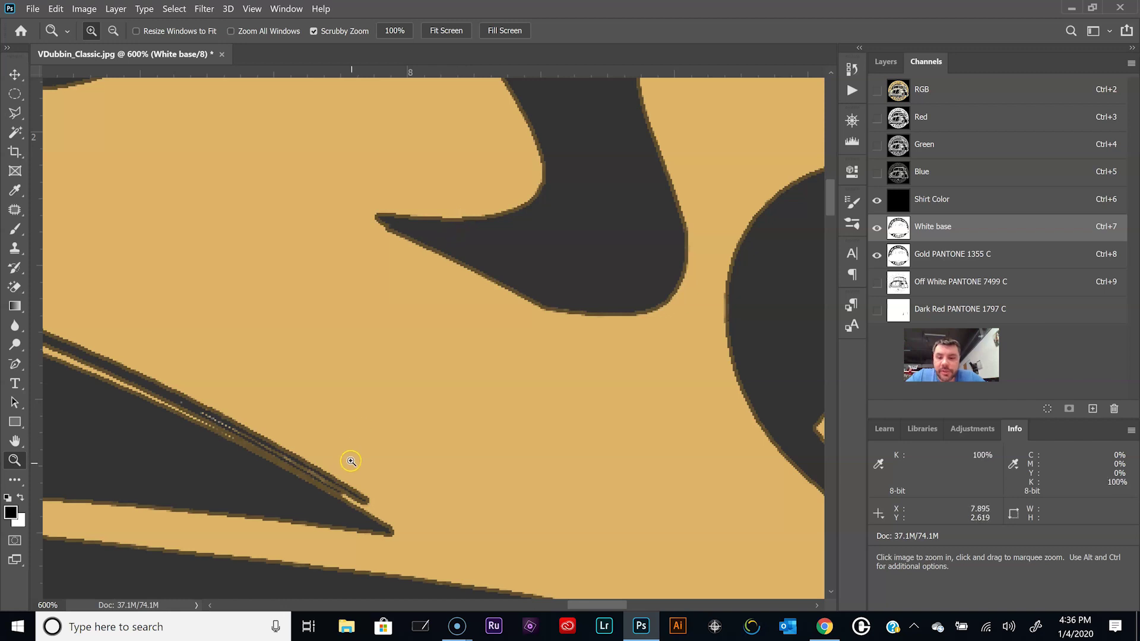
scroll(332, 463, down, 4)
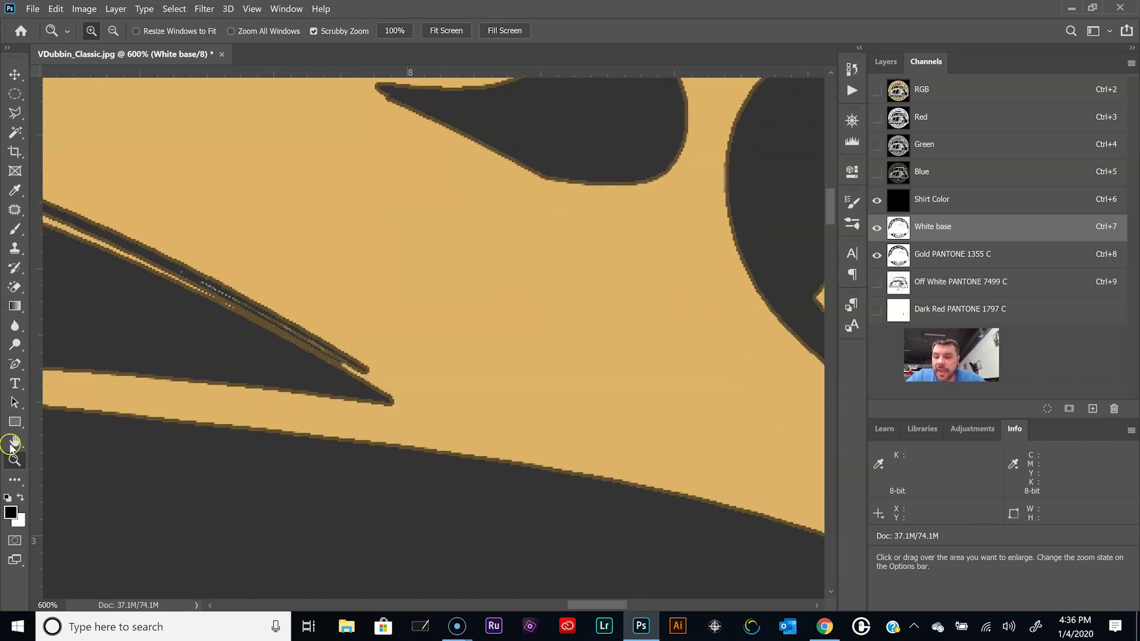
double_click(13, 442)
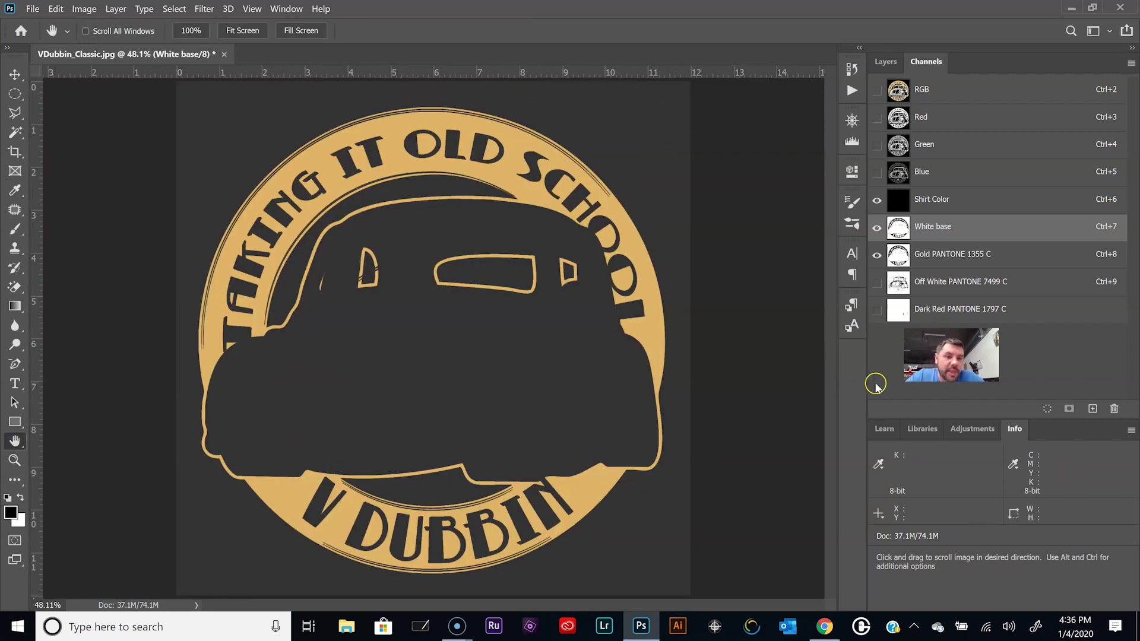
click(877, 282)
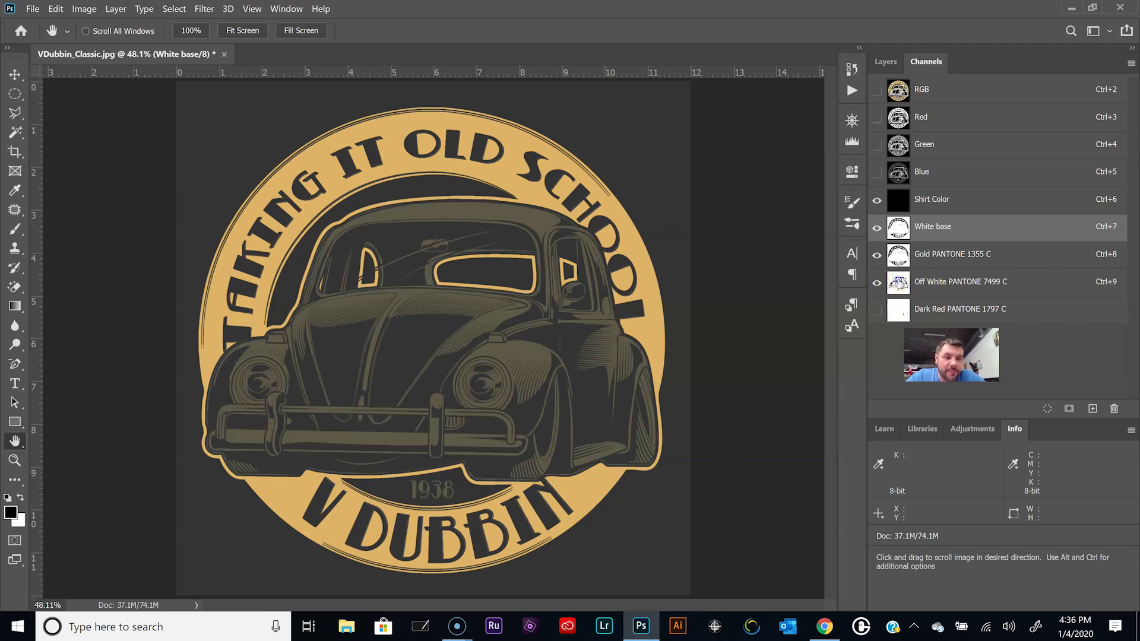
Duplicate Off White PANTONE 7499 C, show Shirt Color, and load the copy as a selection
click(897, 283)
right_click(898, 279)
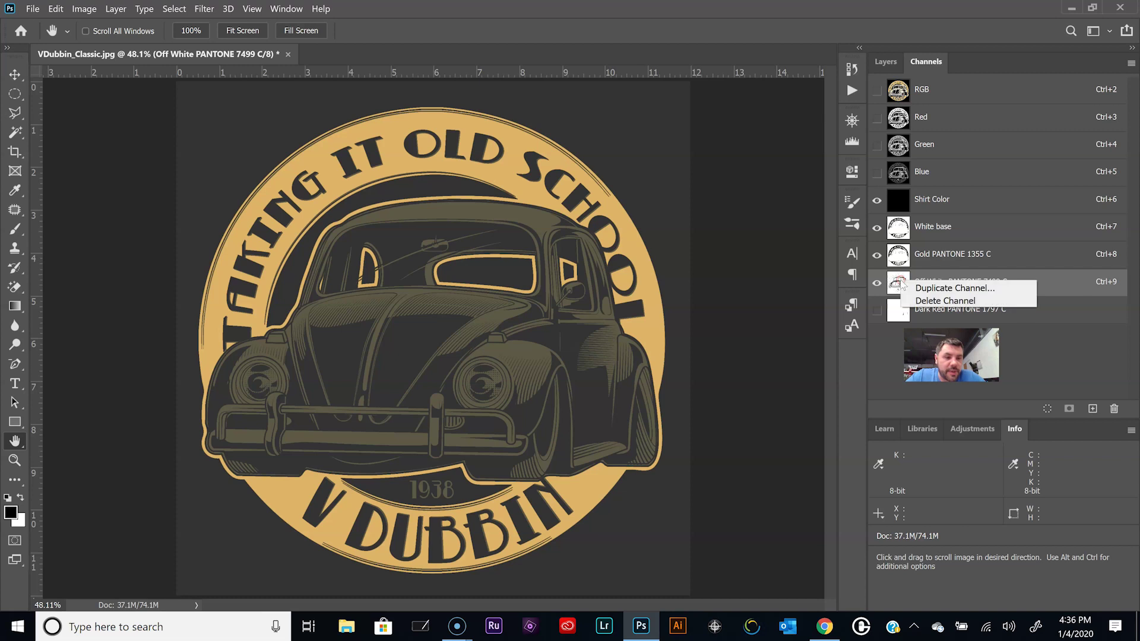
click(932, 287)
click(695, 167)
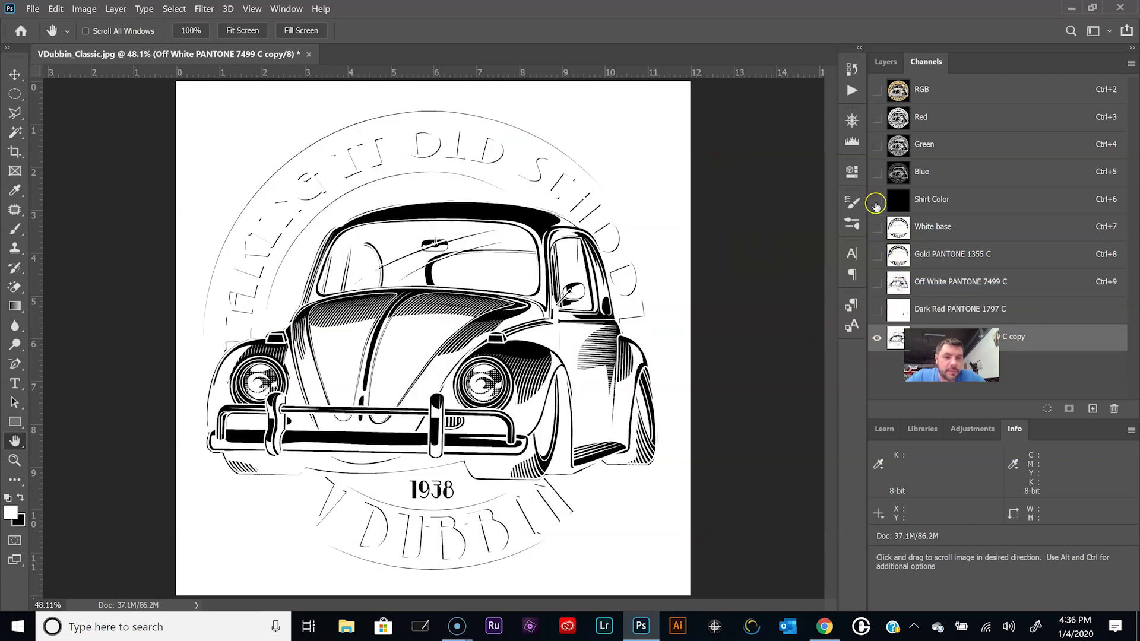
click(876, 202)
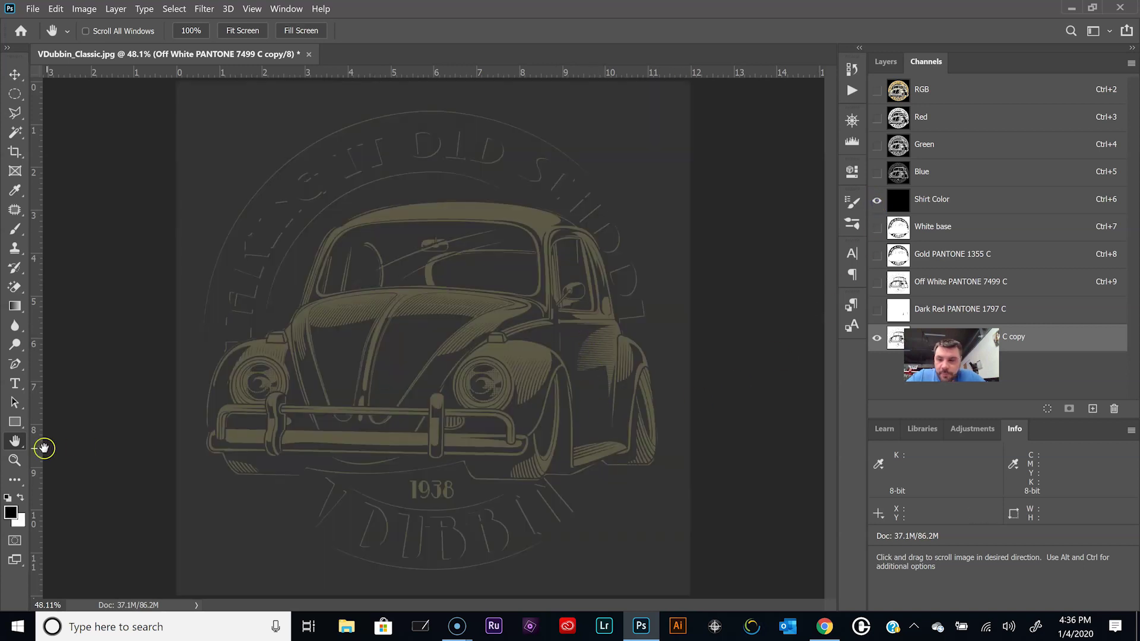
click(15, 460)
click(587, 351)
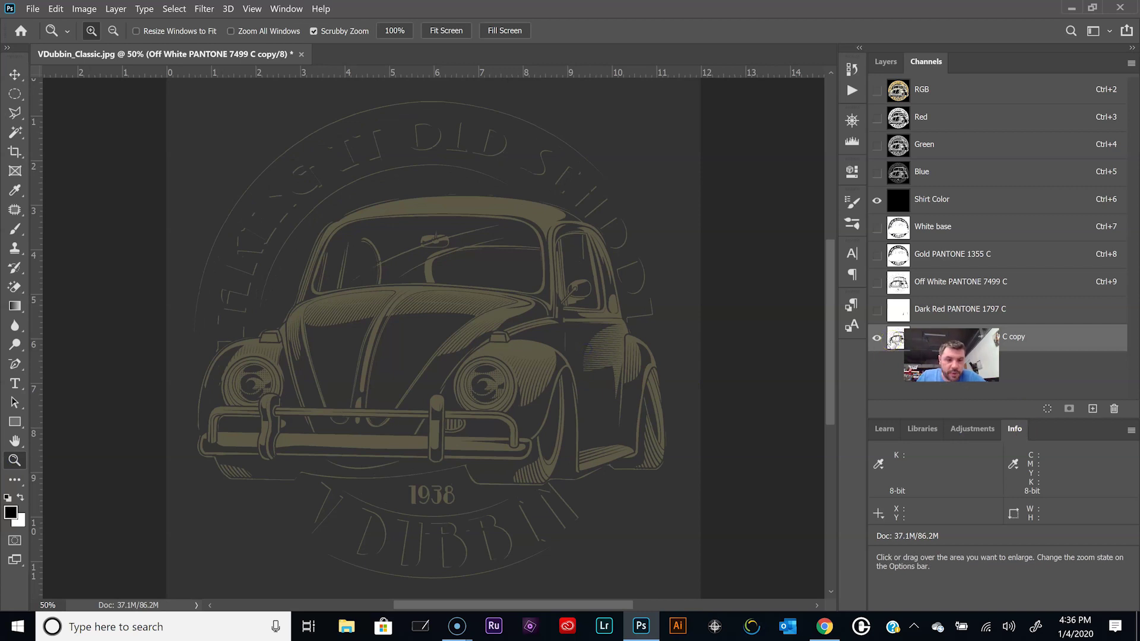
ctrl+click(894, 341)
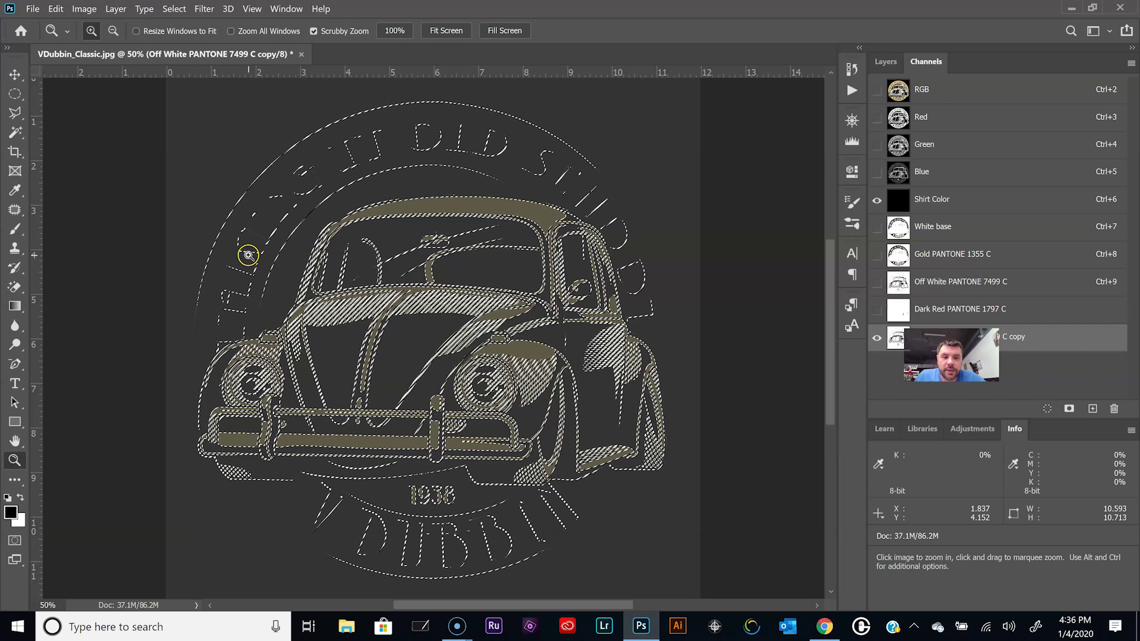
Stroke the copy channel's selection 3 px in white (ffffff), then deselect
click(55, 8)
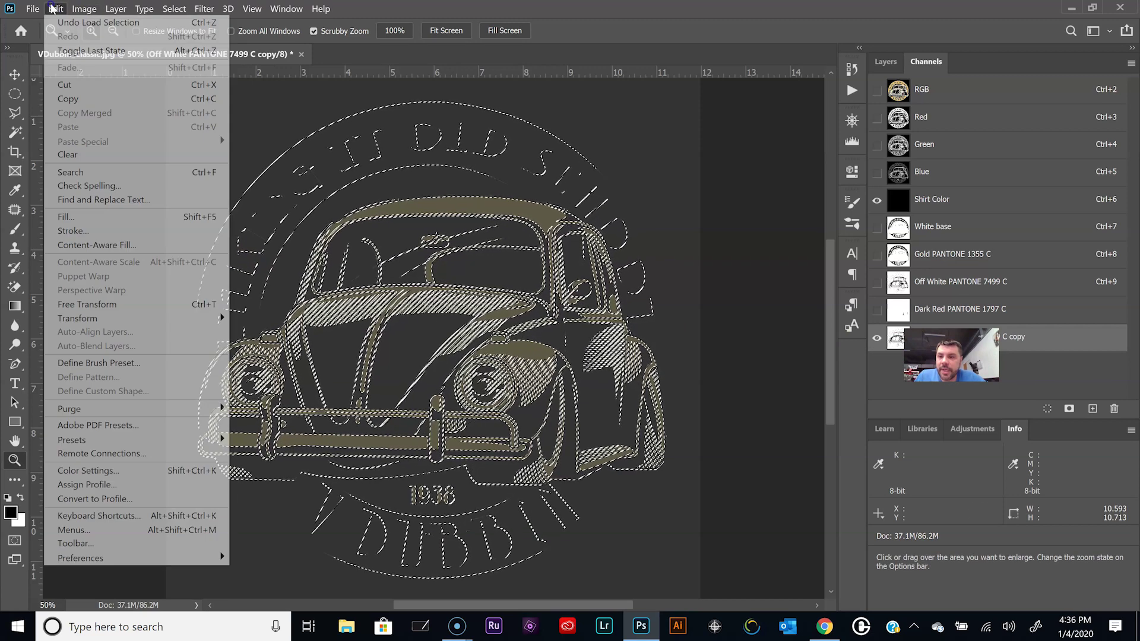
click(72, 230)
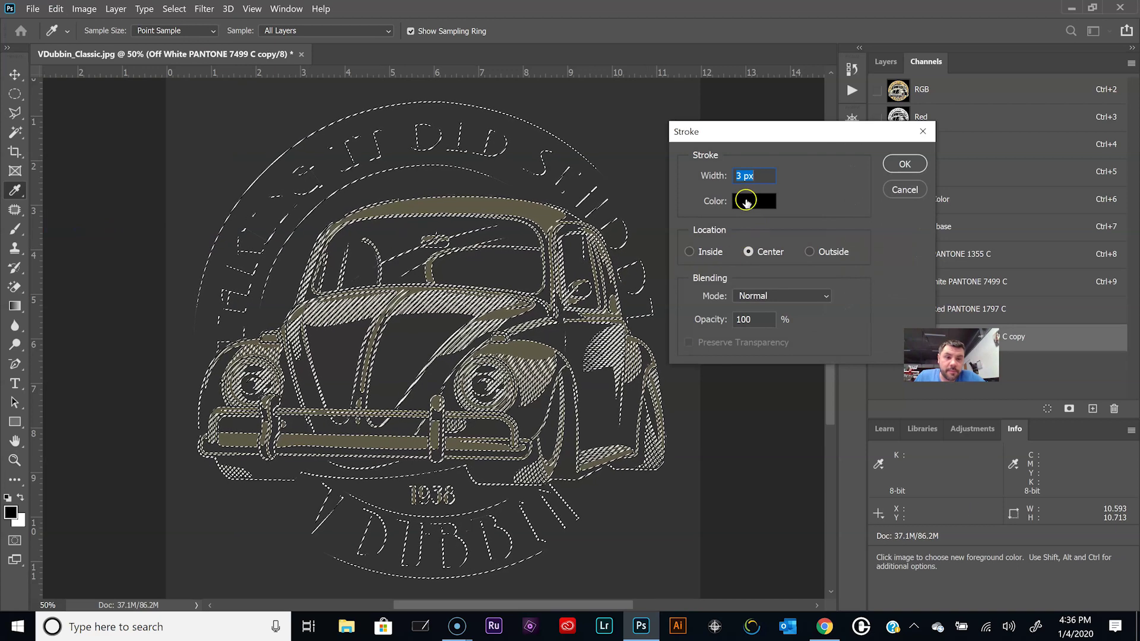
click(745, 201)
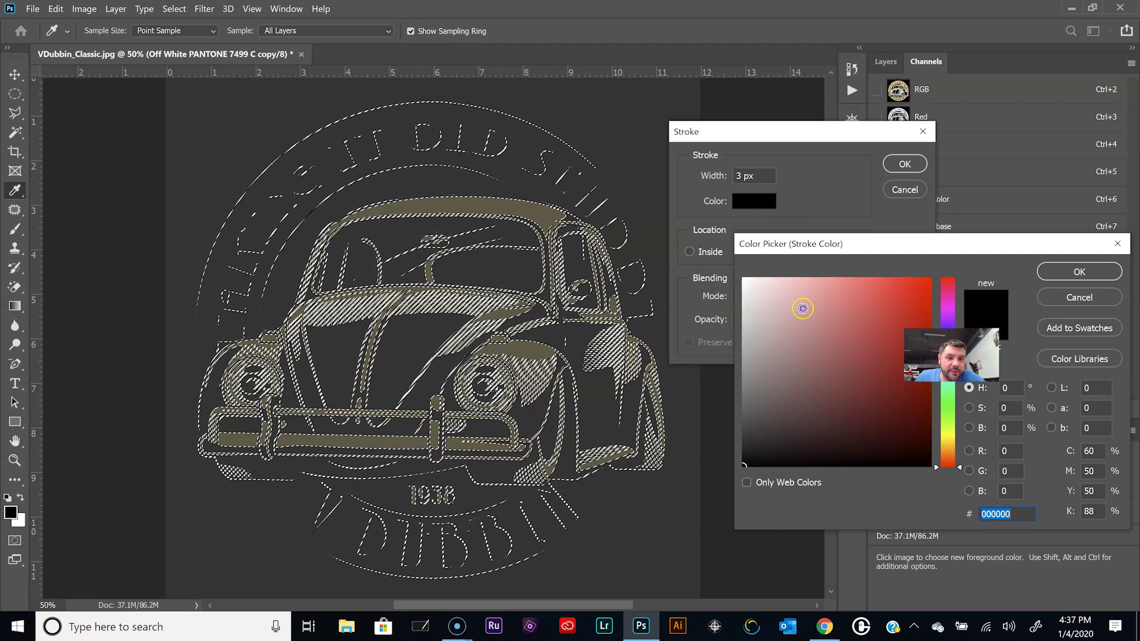
text(ffffff)
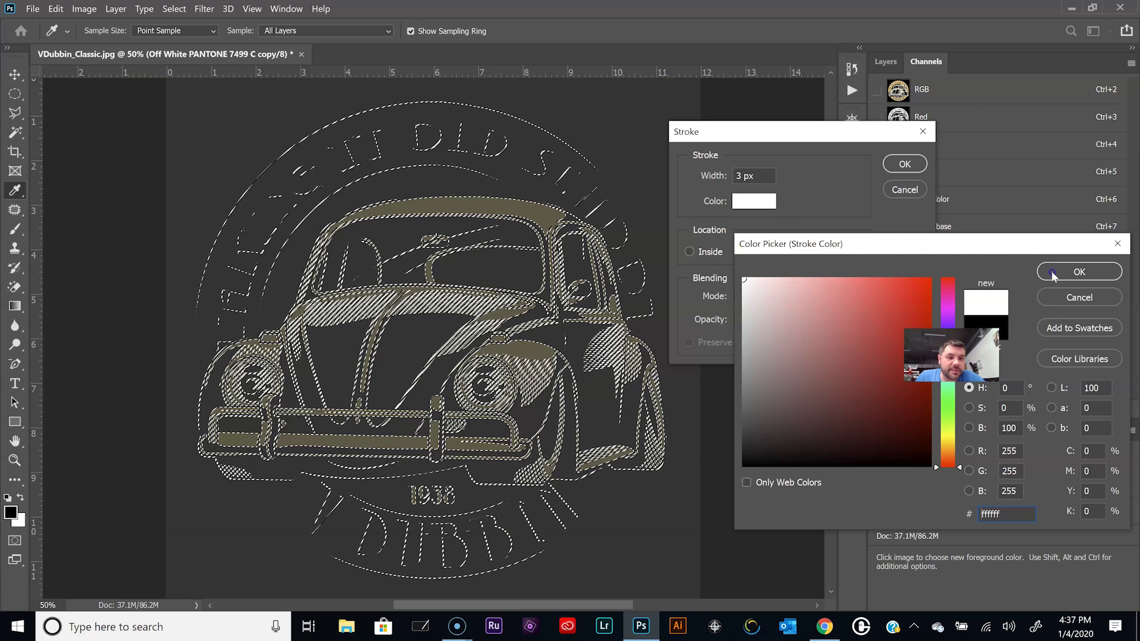
click(1060, 273)
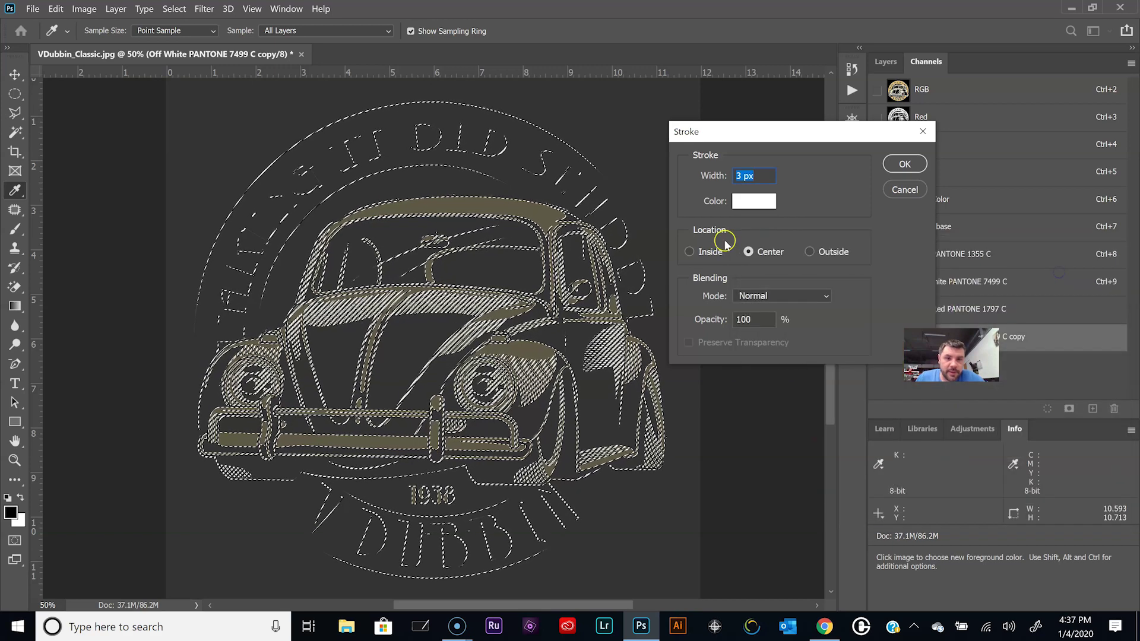
click(904, 164)
key(z)
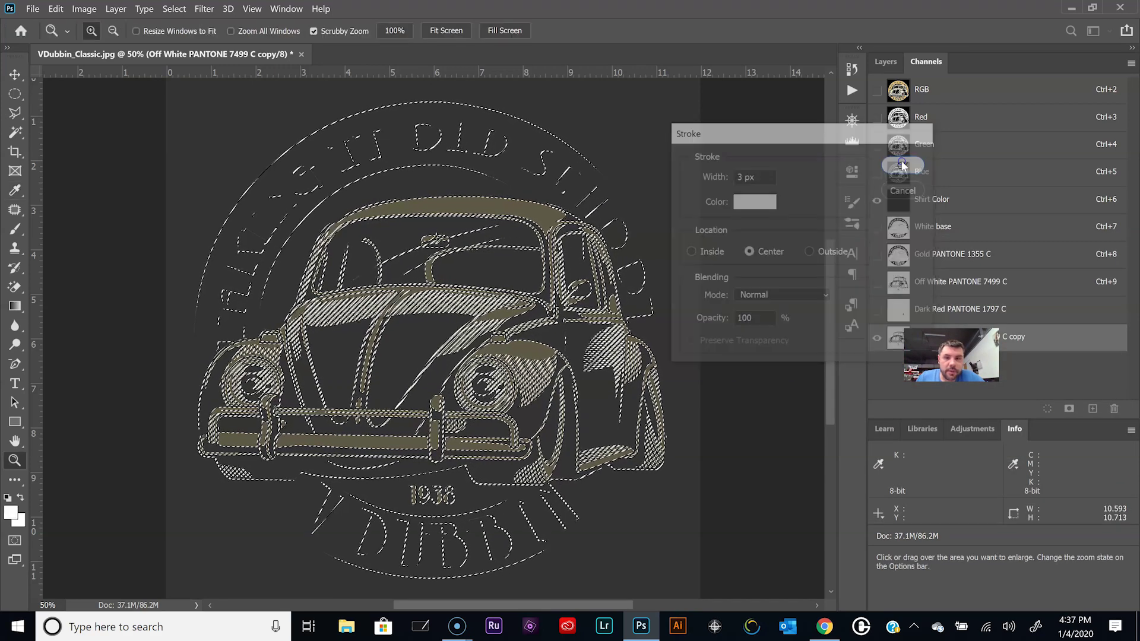
key(ctrl+d)
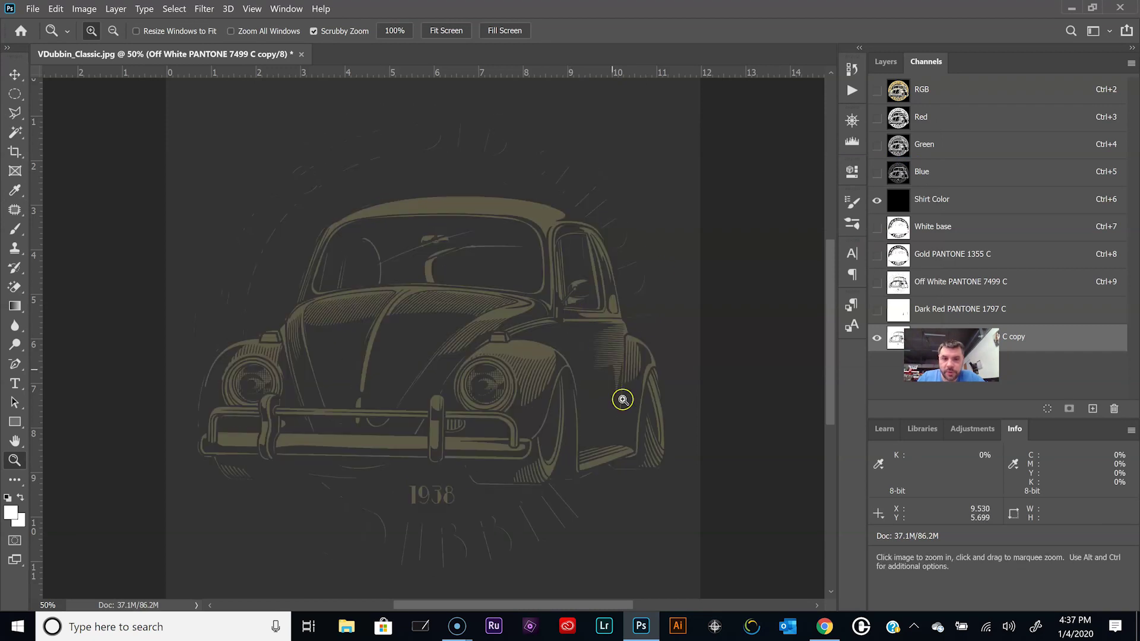
Toggle the original Off White channel on and off to compare it with the stroked copy
click(876, 283)
click(876, 283)
click(876, 284)
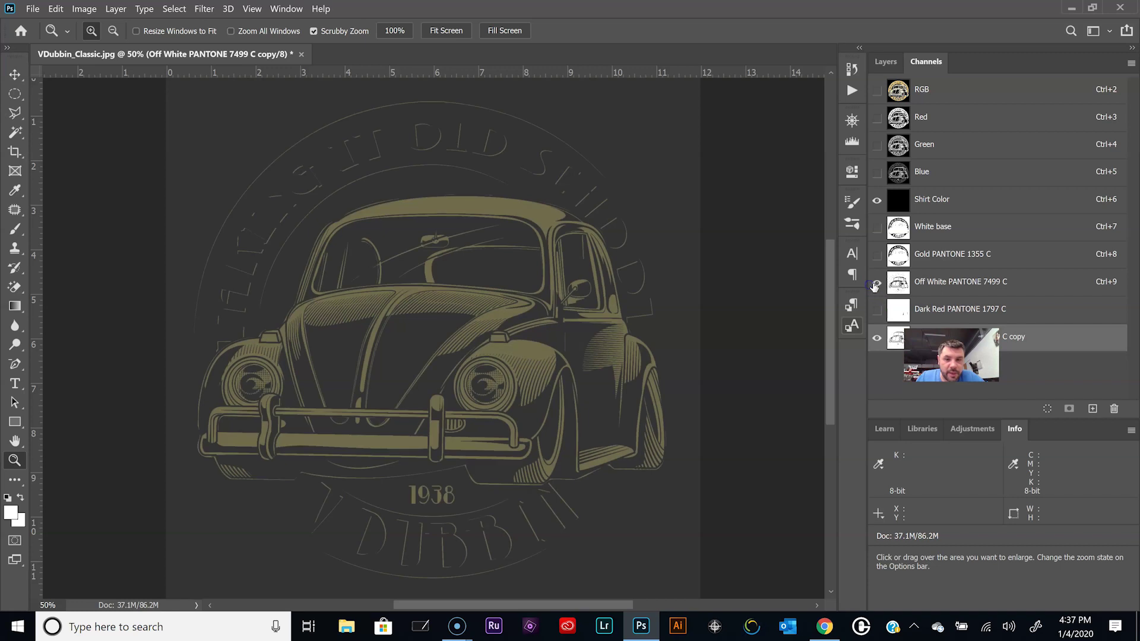
click(875, 284)
click(874, 284)
click(874, 284)
click(875, 285)
click(875, 284)
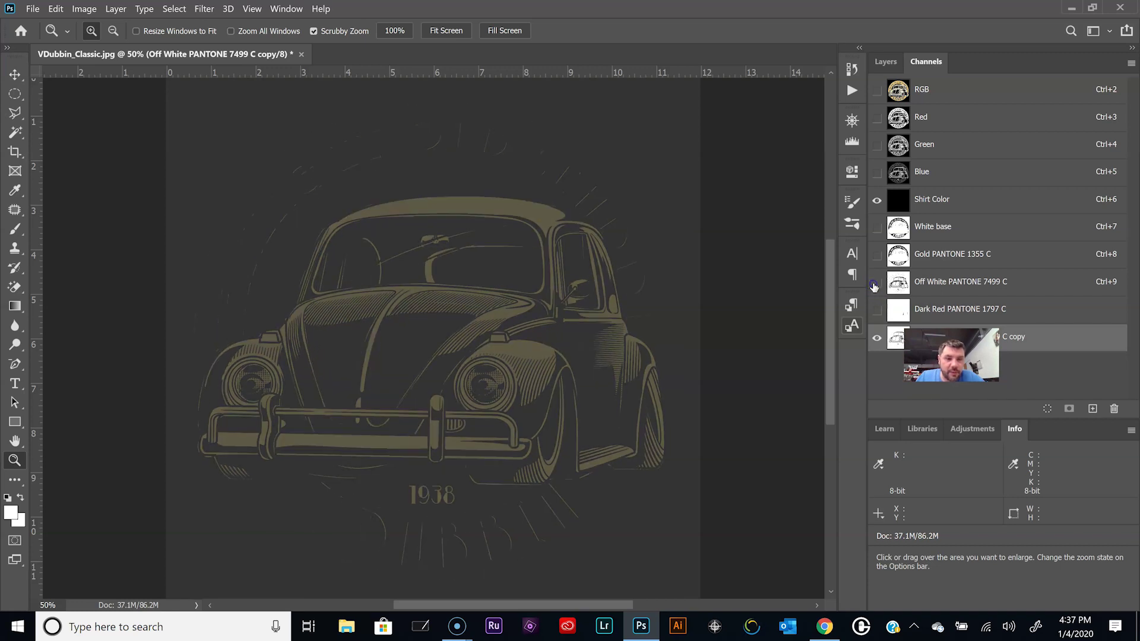
click(875, 284)
click(875, 285)
Show White base, rename the stroked channel to Off White copy, and hide it
click(876, 230)
ctrl+click(899, 228)
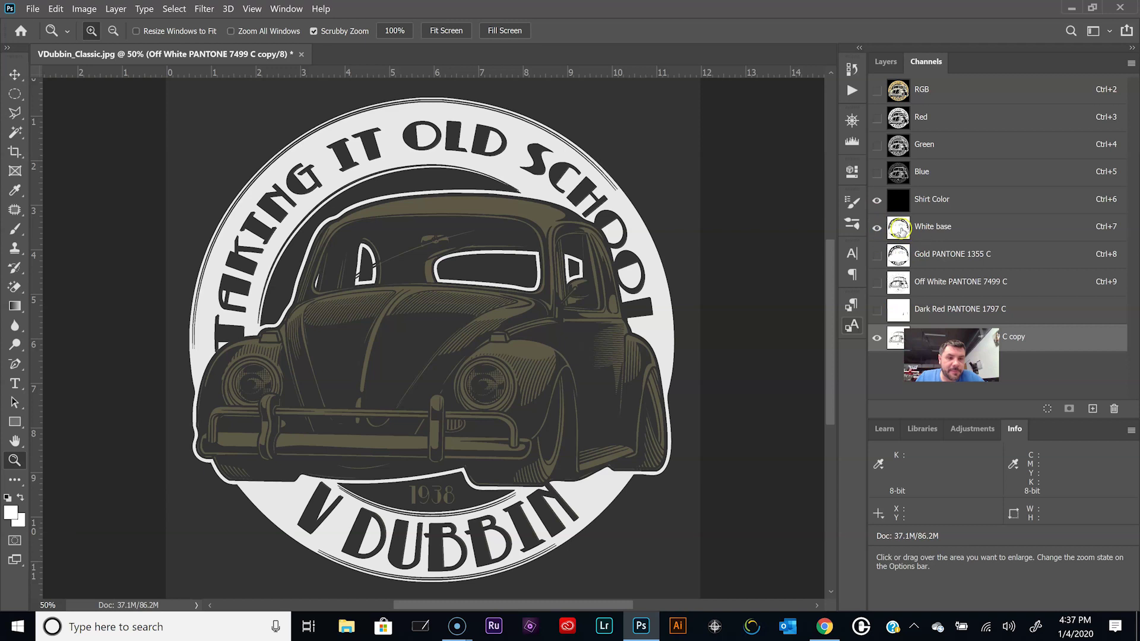
click(919, 230)
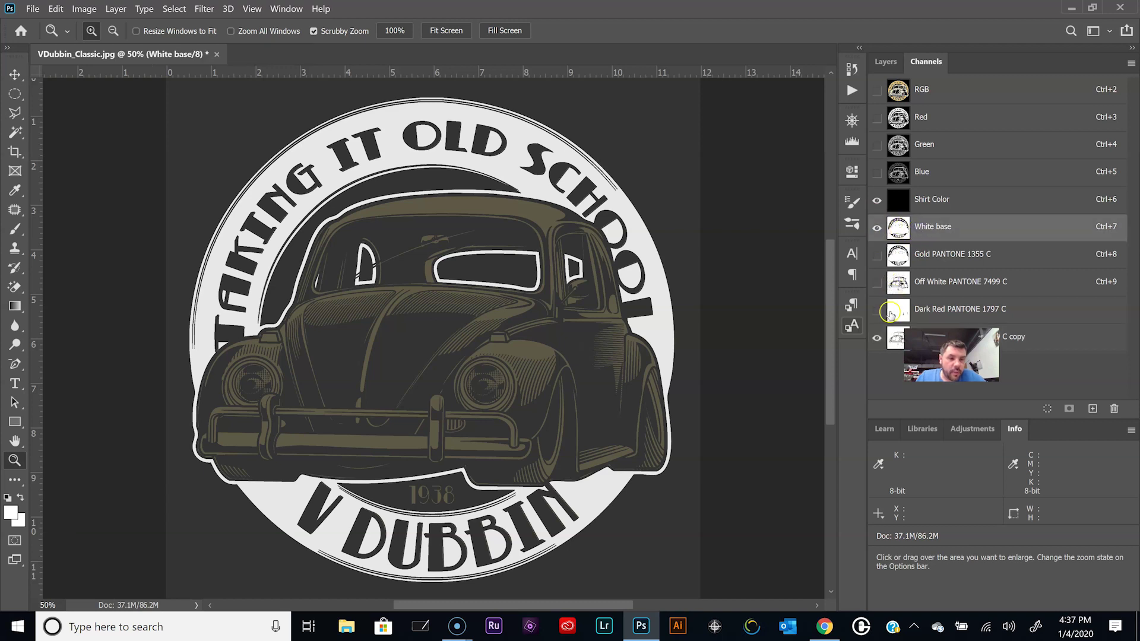
click(877, 339)
click(1025, 341)
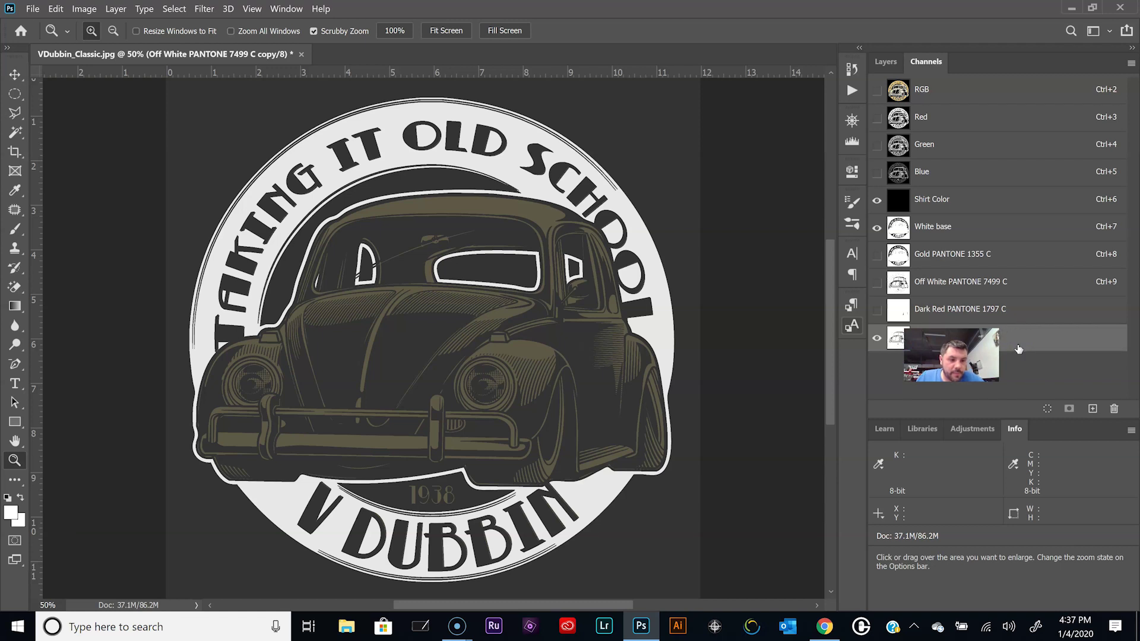
key(Return)
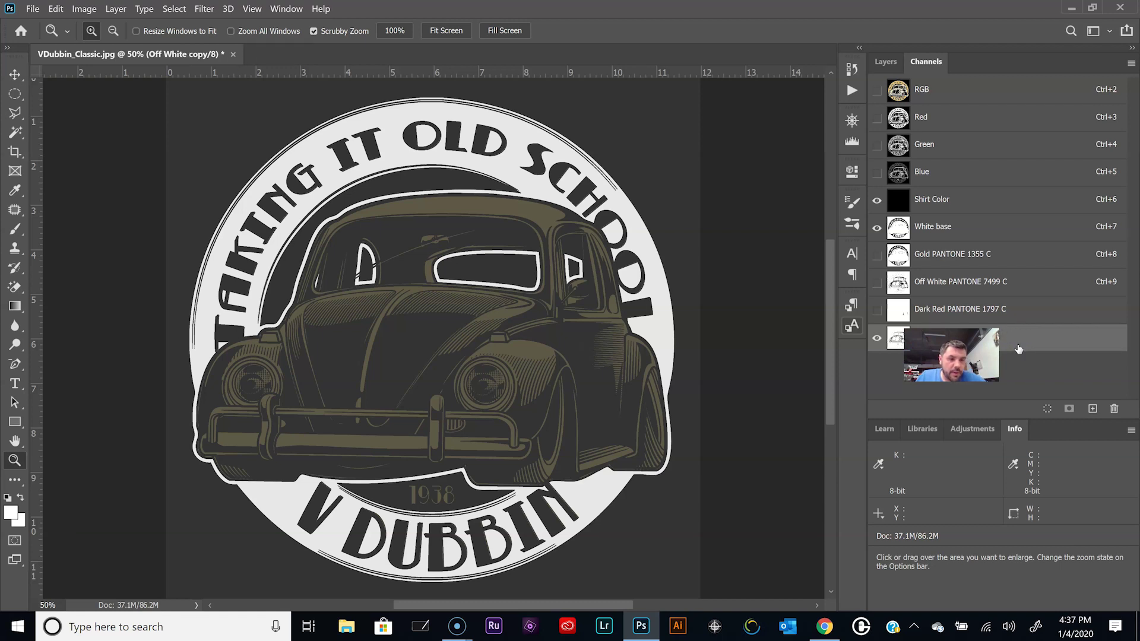
click(938, 226)
click(878, 340)
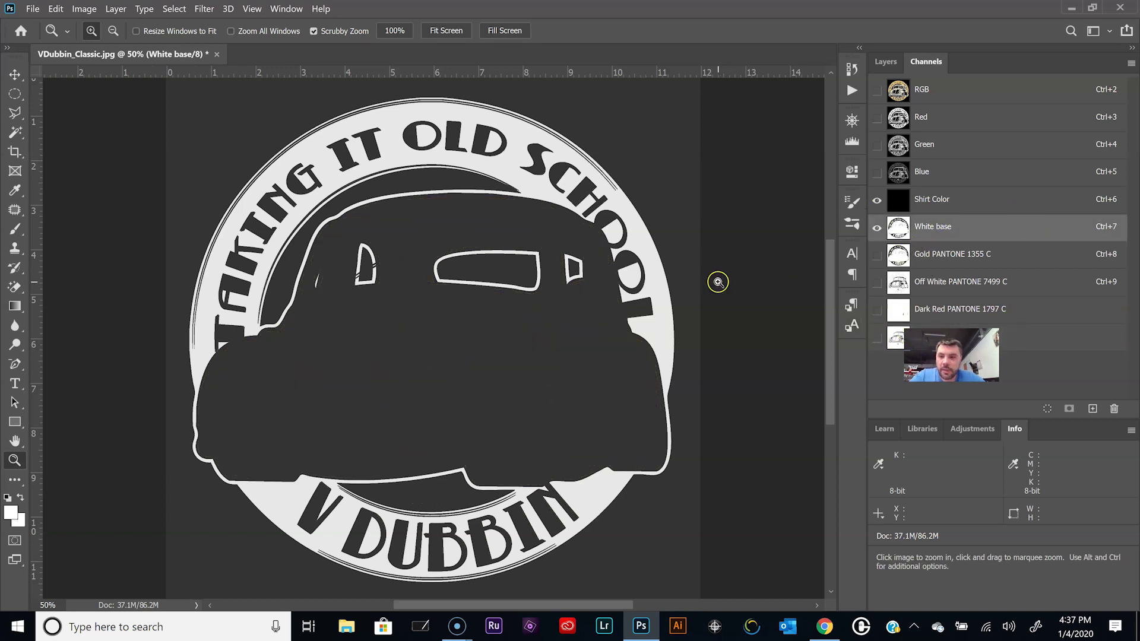
Apply Image from the Off White copy channel onto White base using Multiply at 50% opacity
click(83, 8)
click(93, 204)
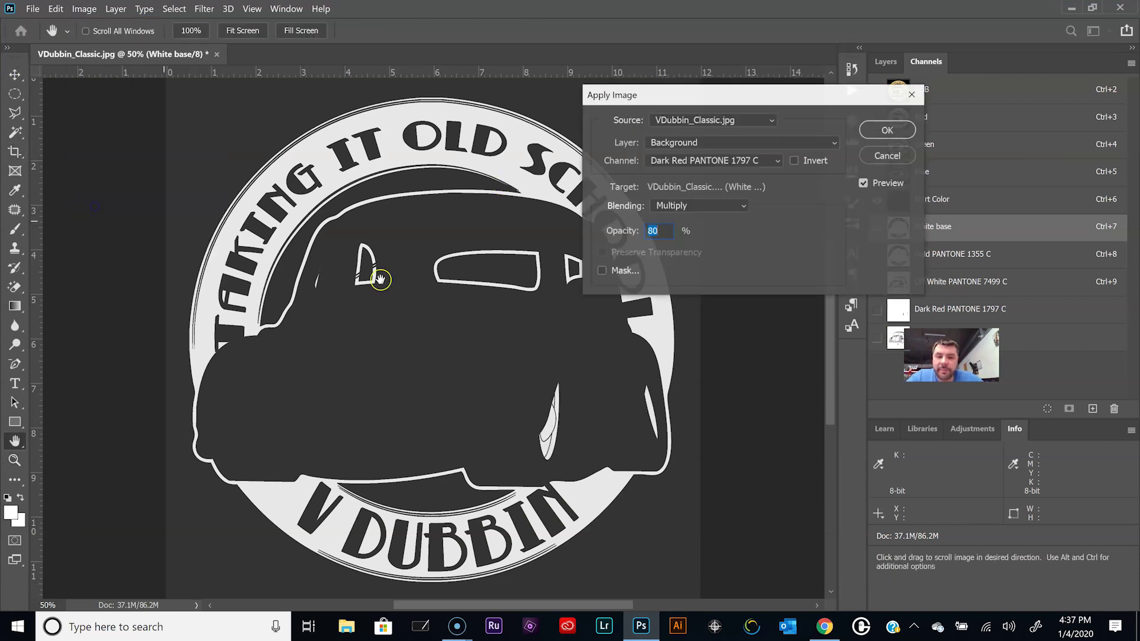
click(702, 162)
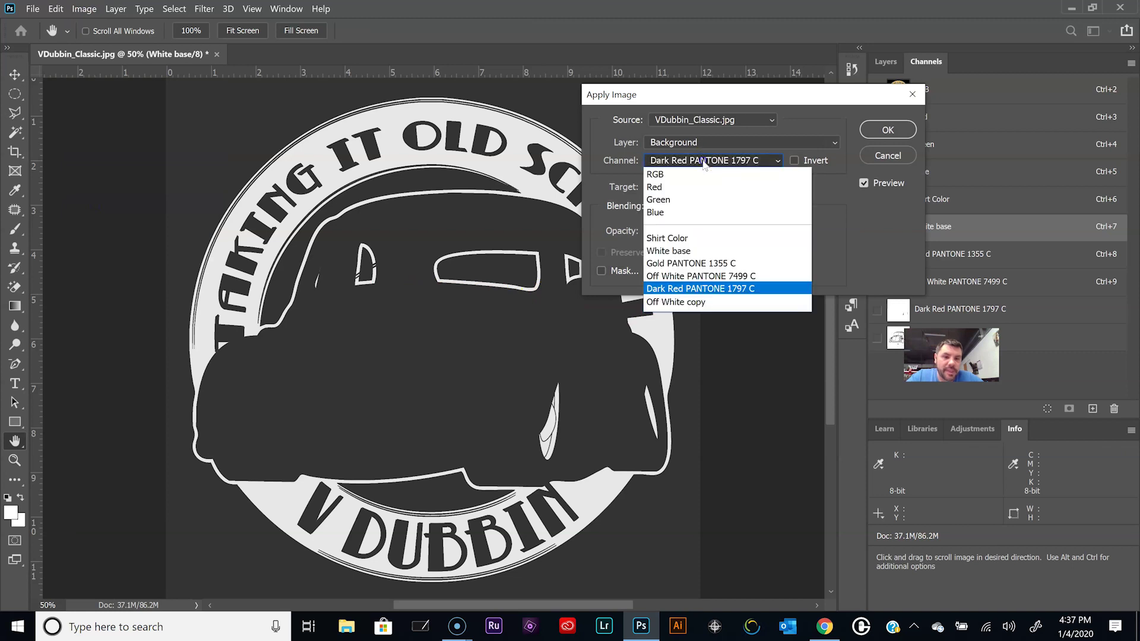
click(674, 298)
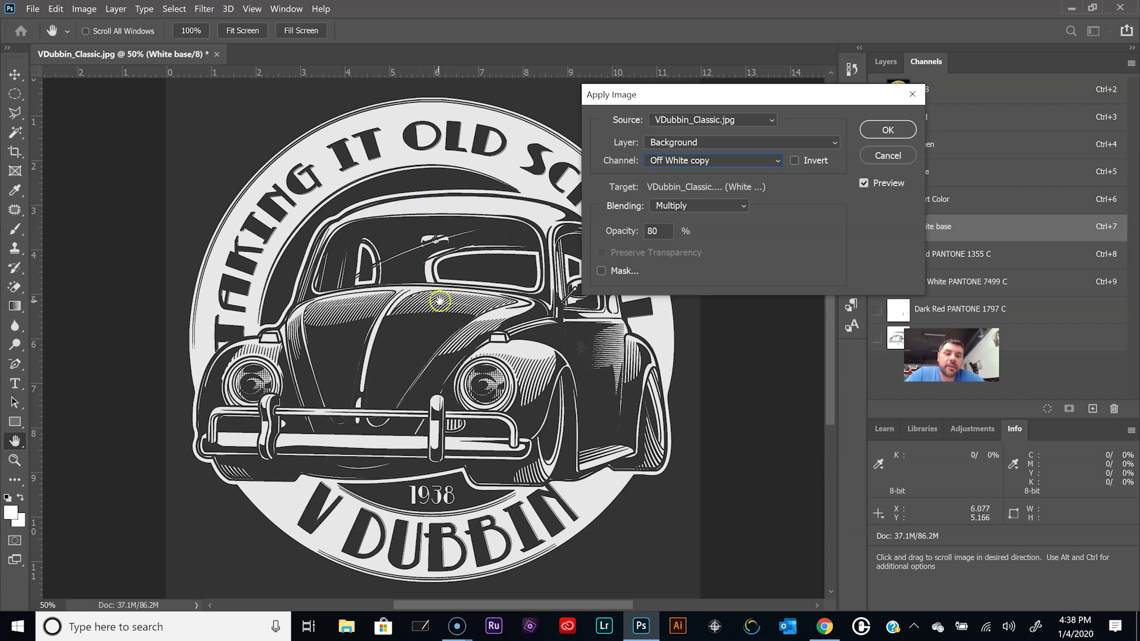
click(464, 295)
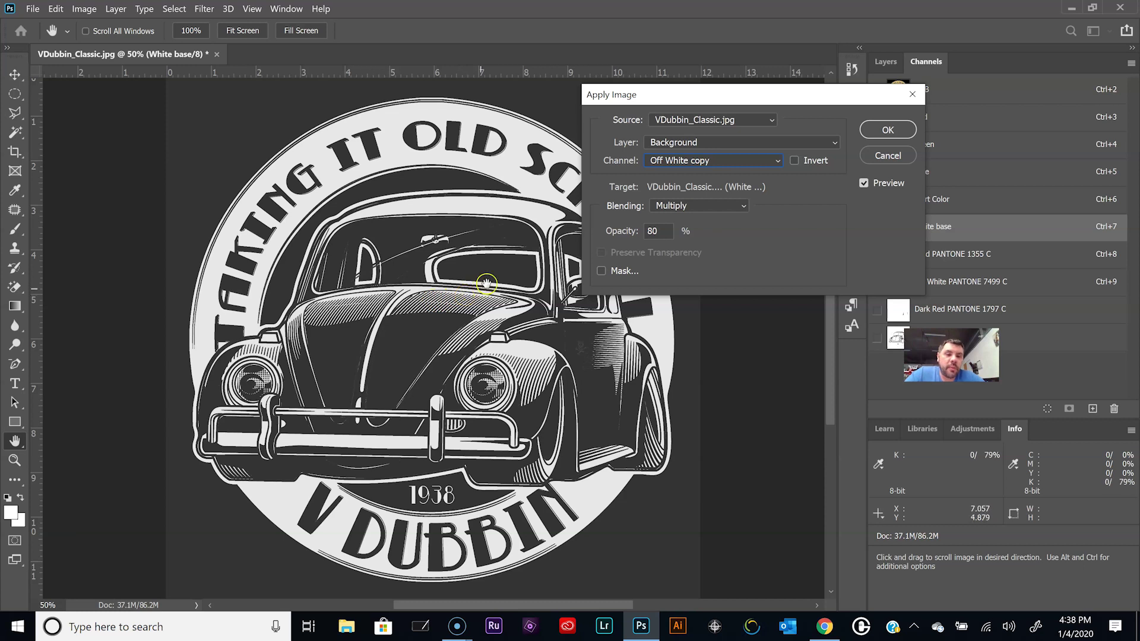
click(649, 231)
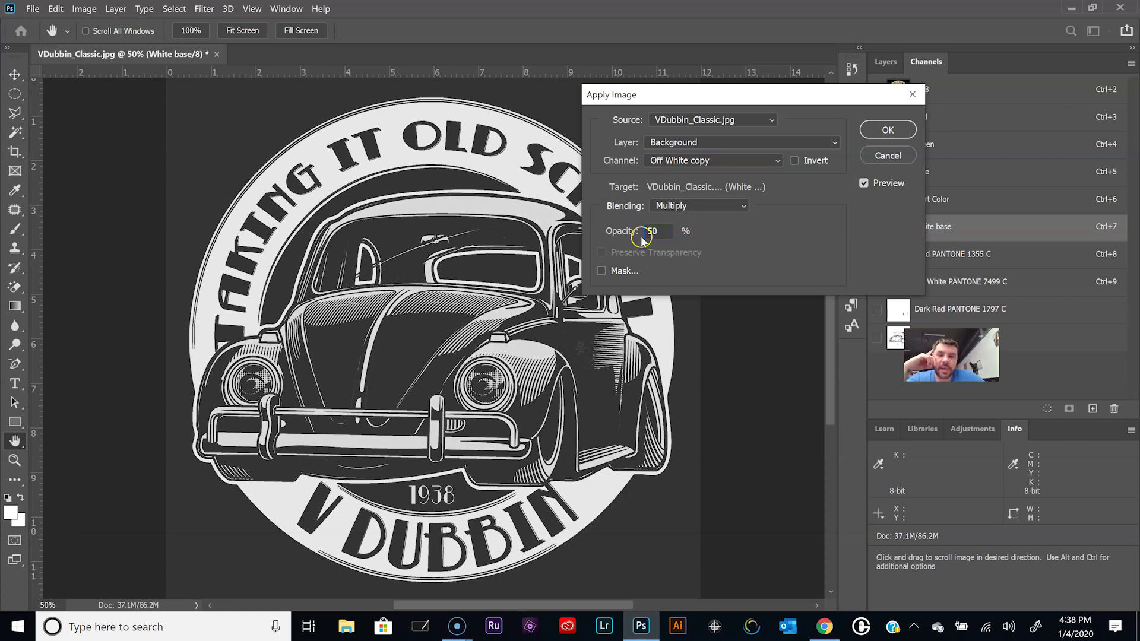
click(637, 272)
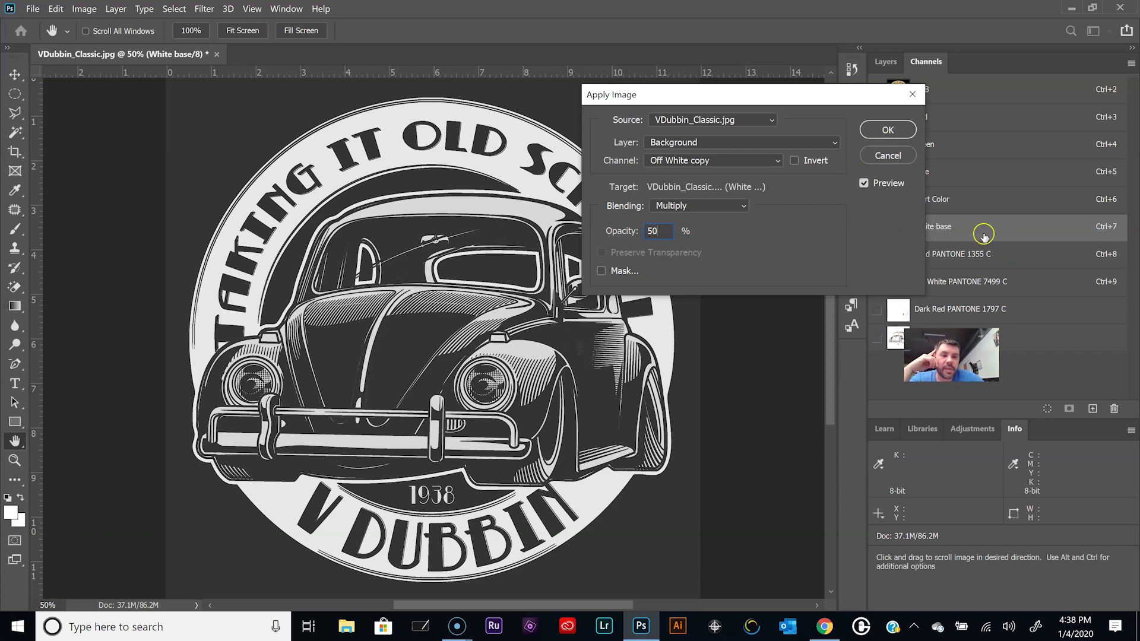
click(887, 130)
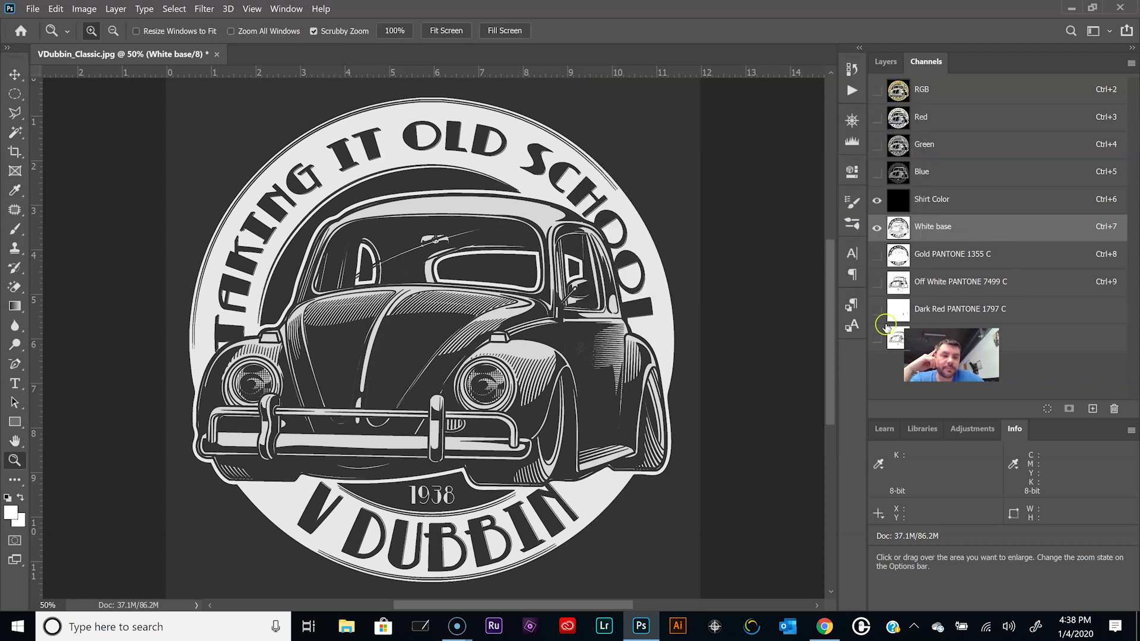
Zoom into the car roof and rear window, hide Shirt Color, then fit the logo on screen
click(14, 440)
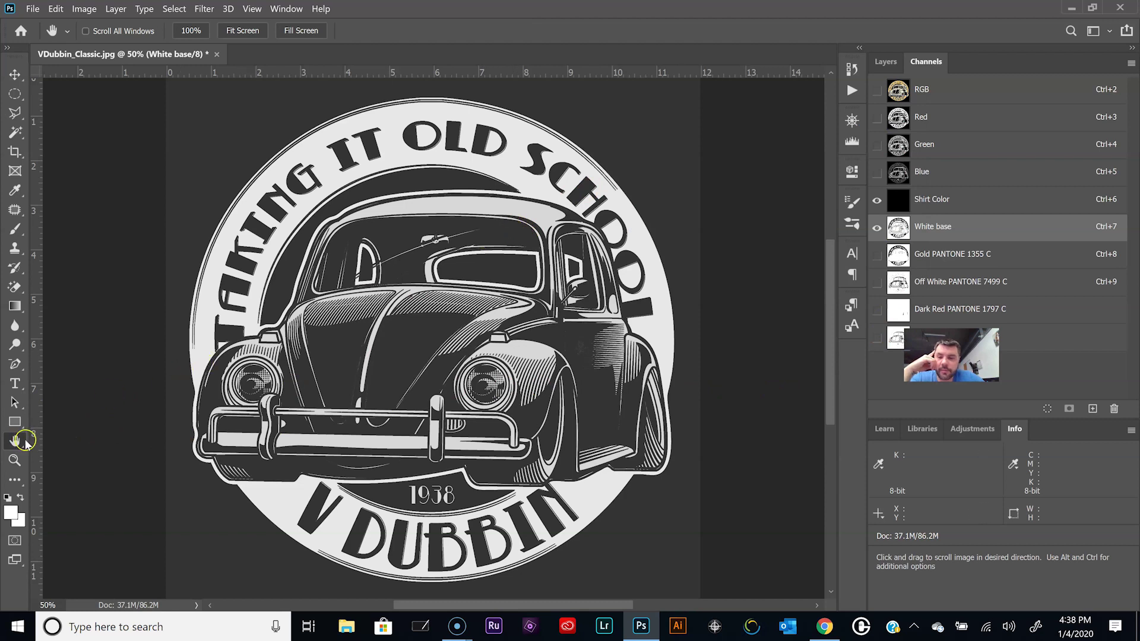
click(14, 460)
click(537, 208)
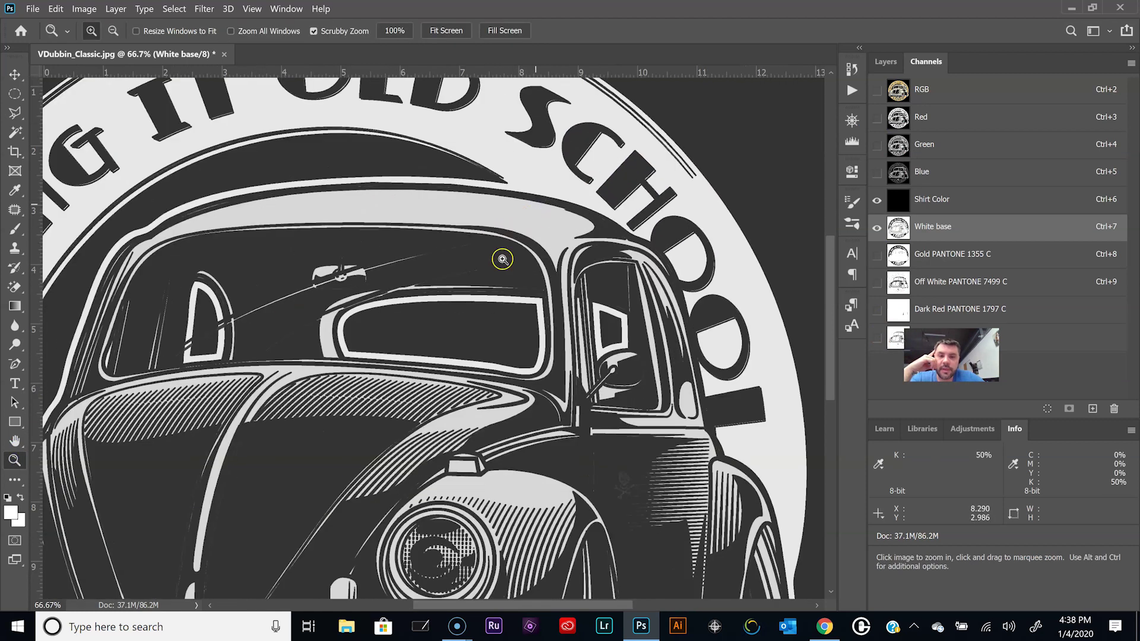
scroll(502, 260, up, 2)
click(491, 264)
click(491, 265)
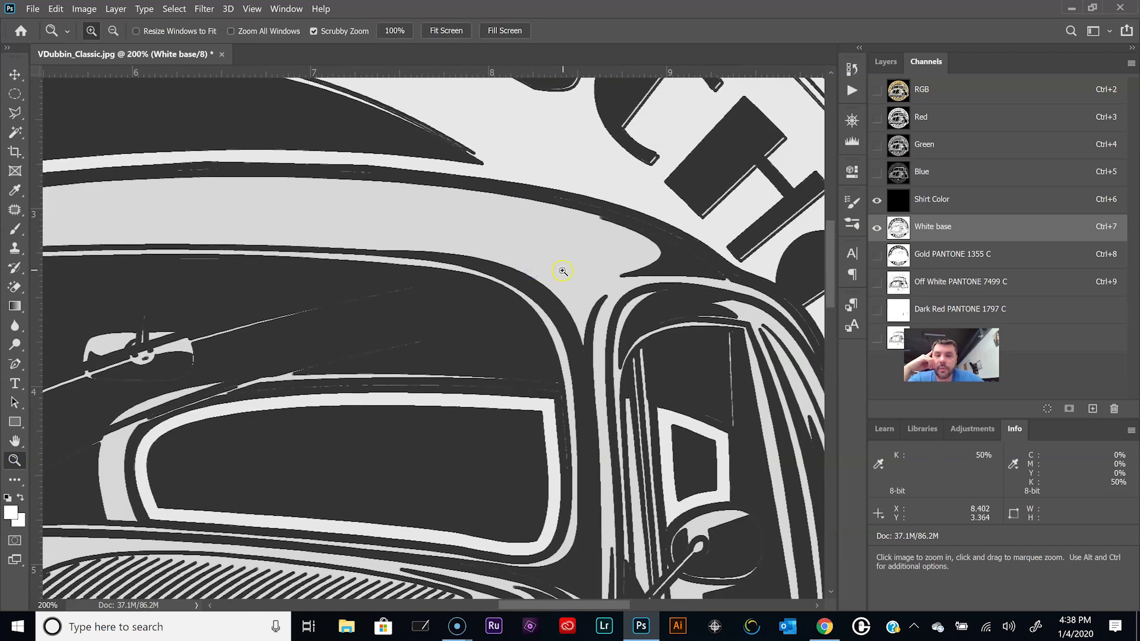
click(14, 440)
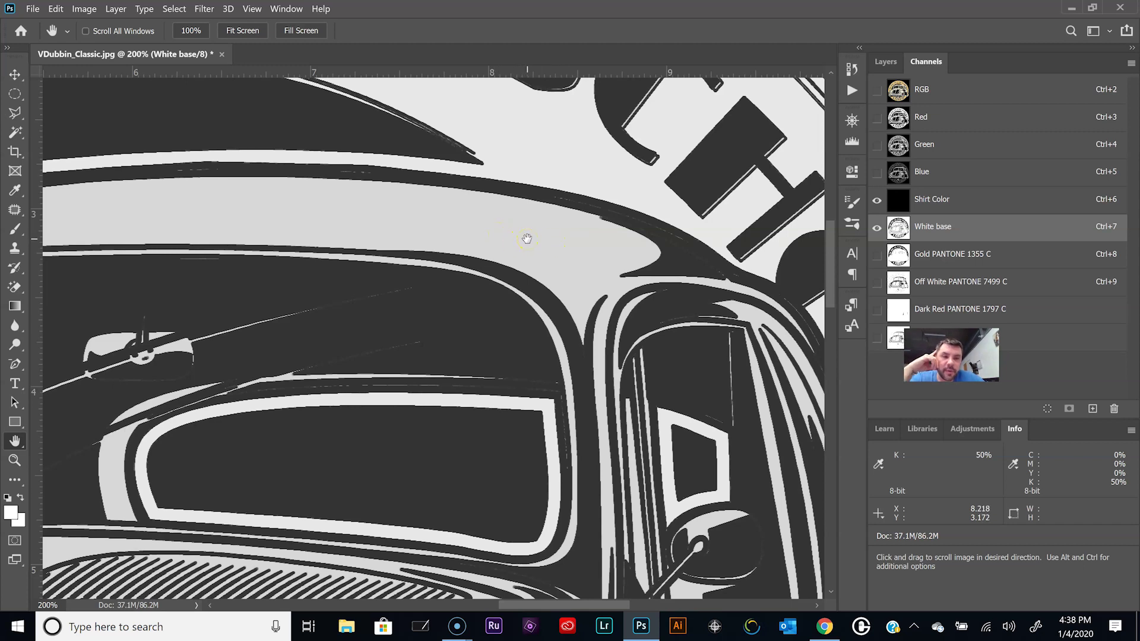
click(876, 202)
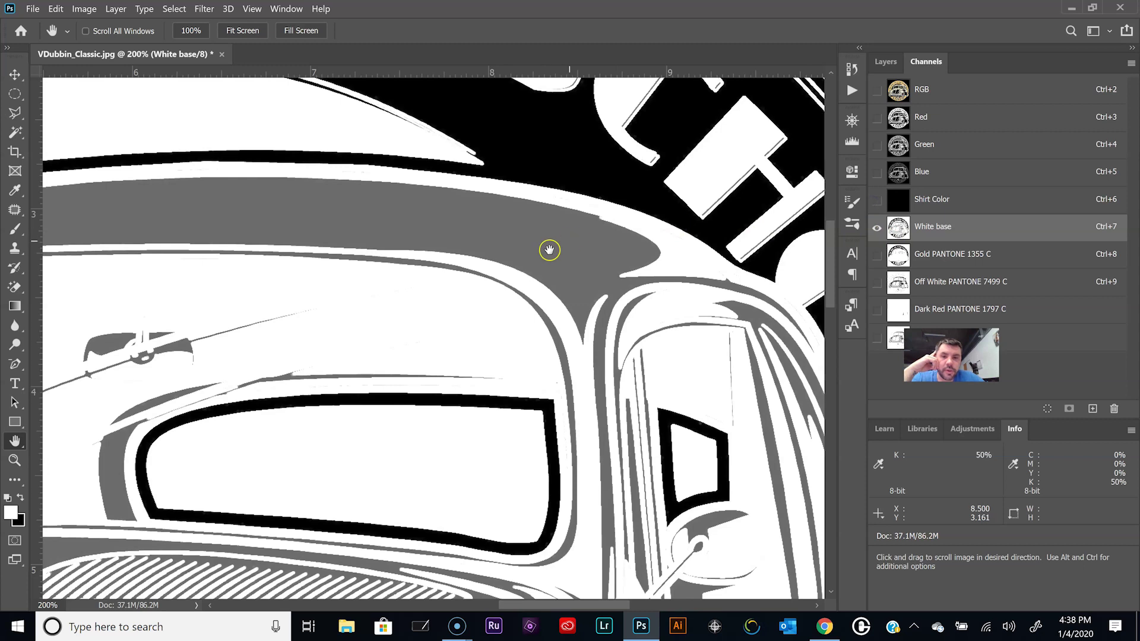
scroll(552, 249, up, 4)
scroll(571, 253, down, 2)
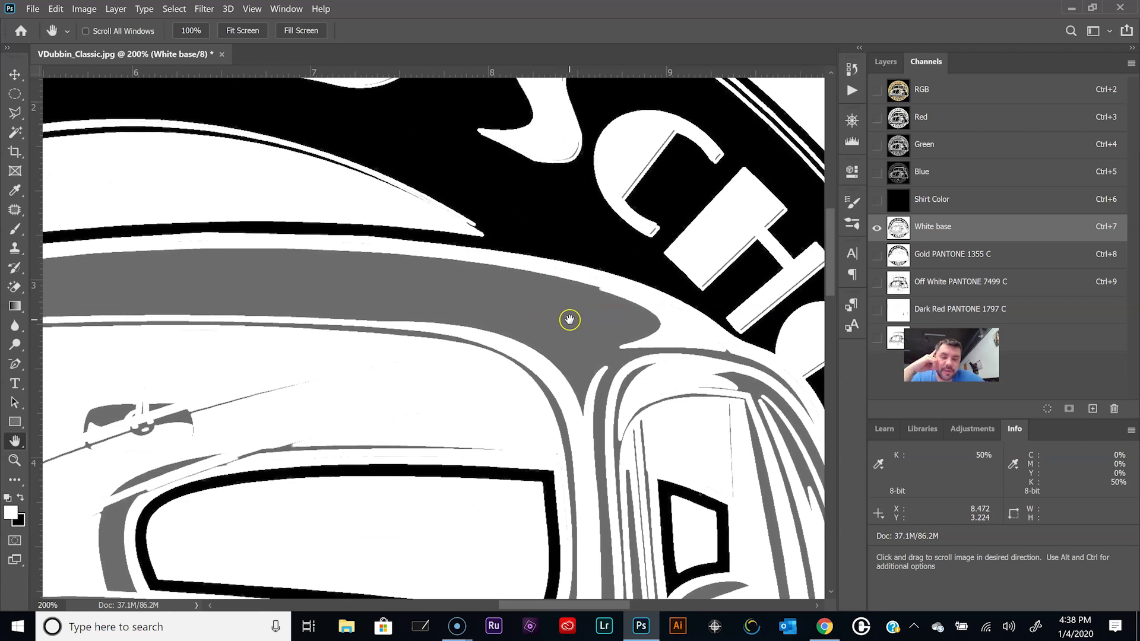
scroll(528, 226, up, 1)
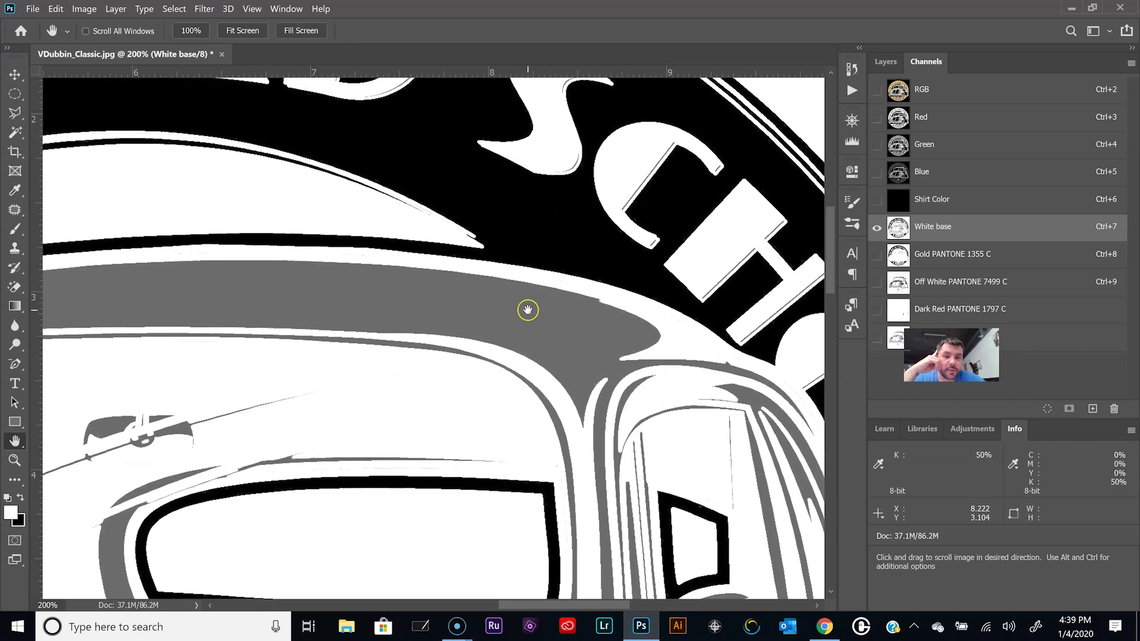
double_click(15, 441)
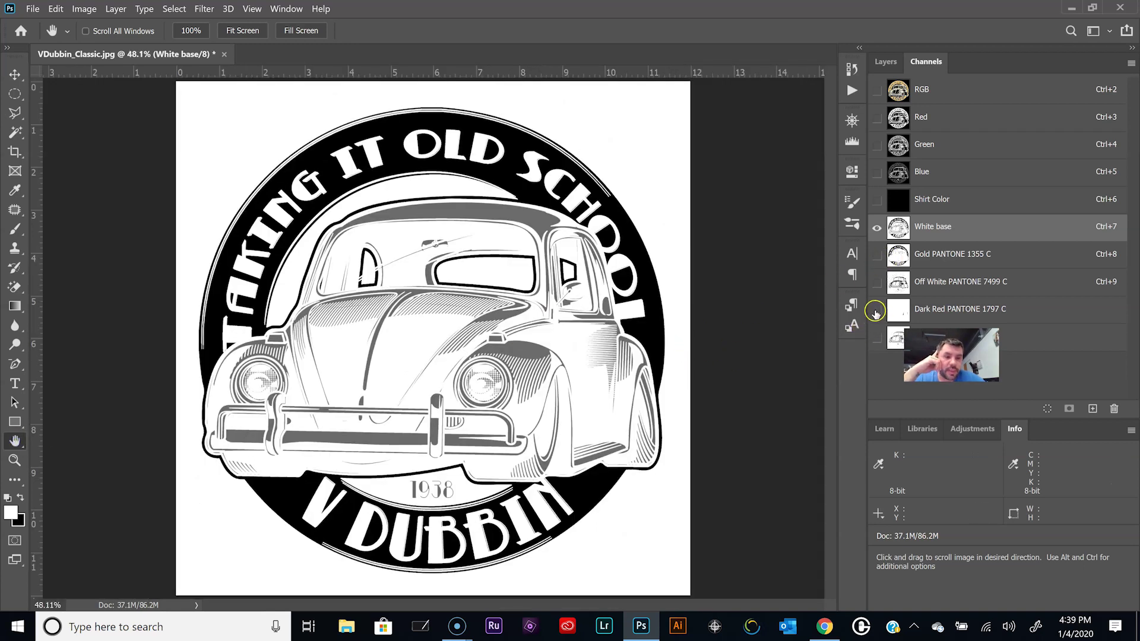
Duplicate the Dark Red PANTONE 1797 C channel and name the copy 'Dark Red copy'
click(876, 309)
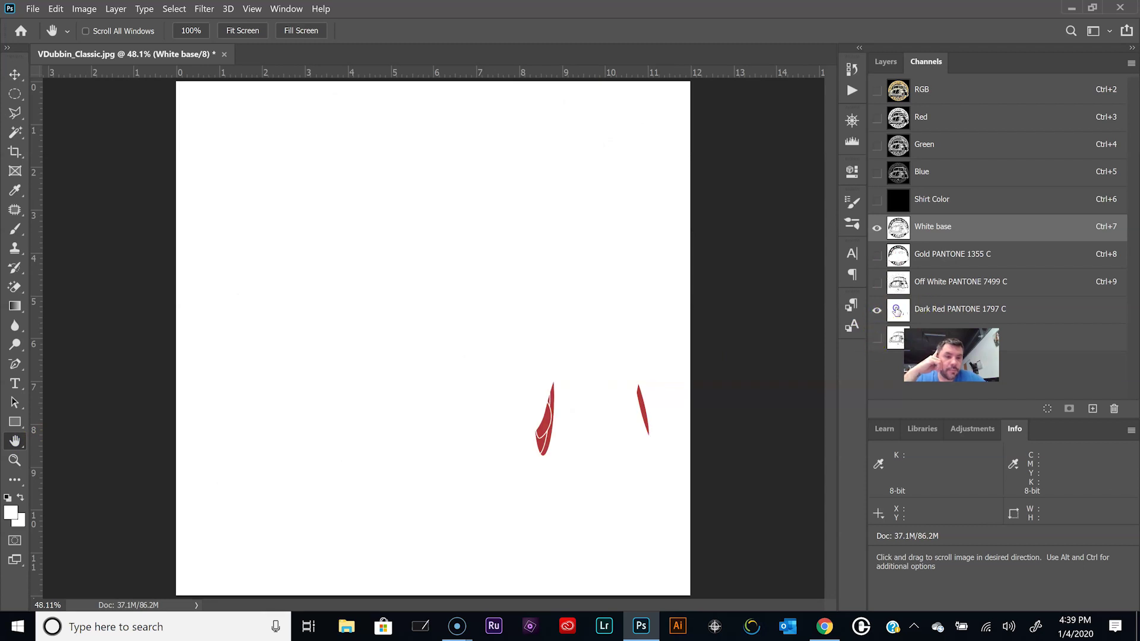
right_click(898, 311)
click(949, 316)
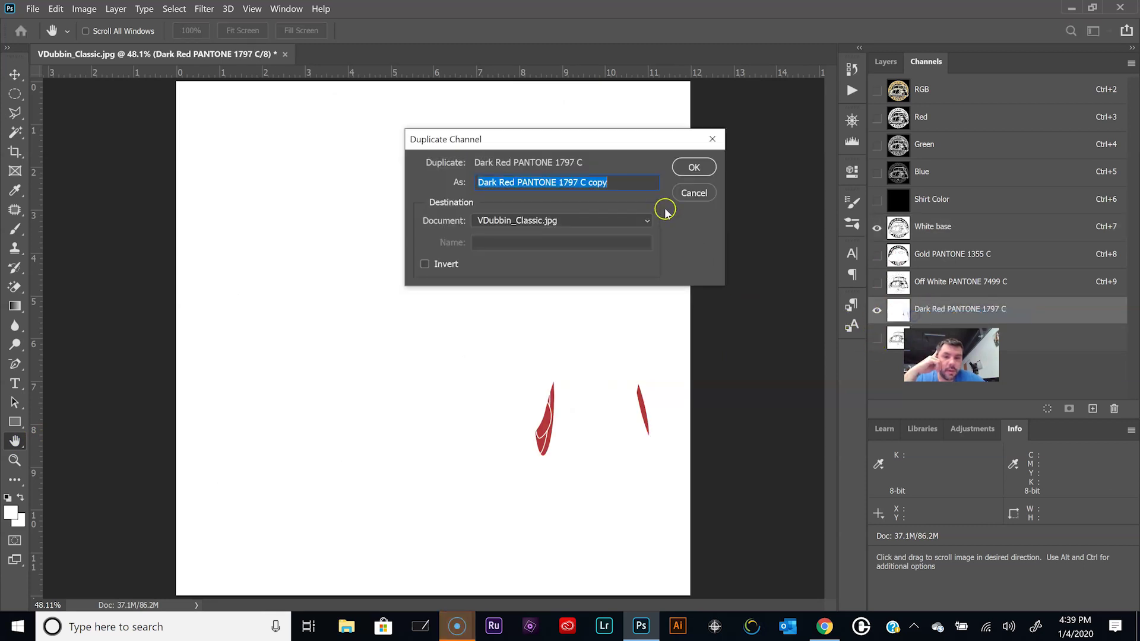
click(689, 168)
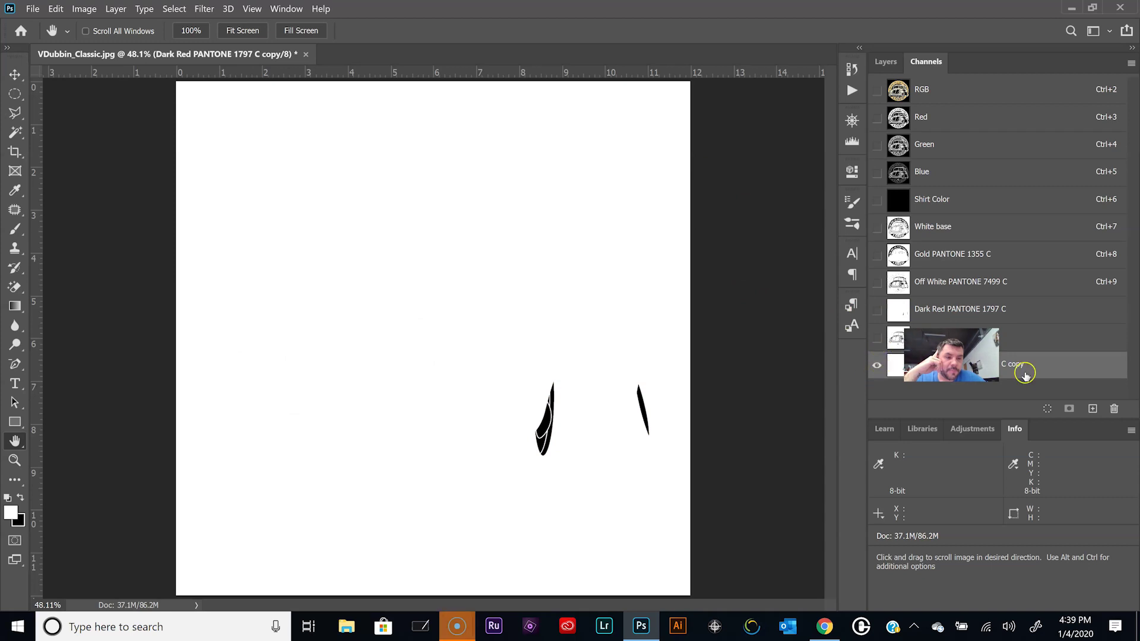
double_click(1025, 372)
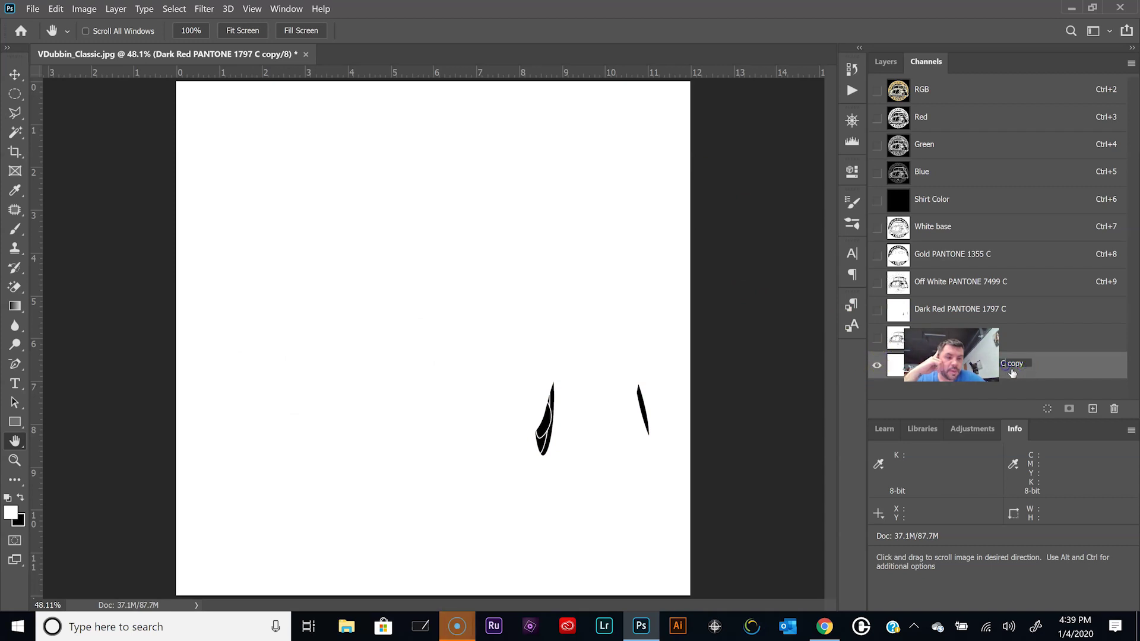
key(BackSpace)
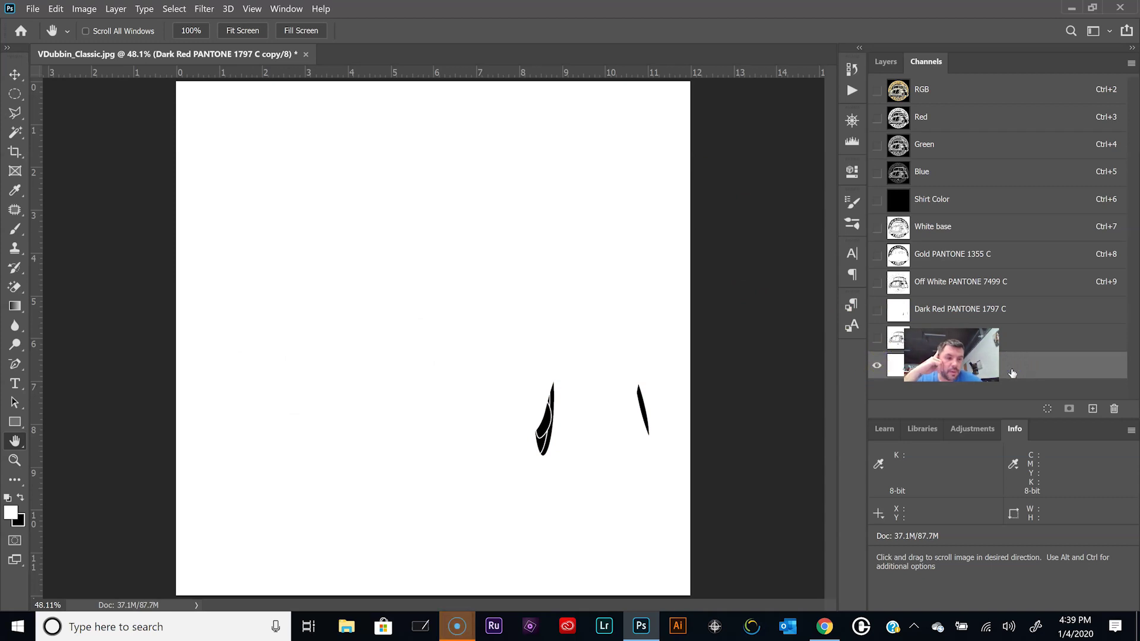
key(Return)
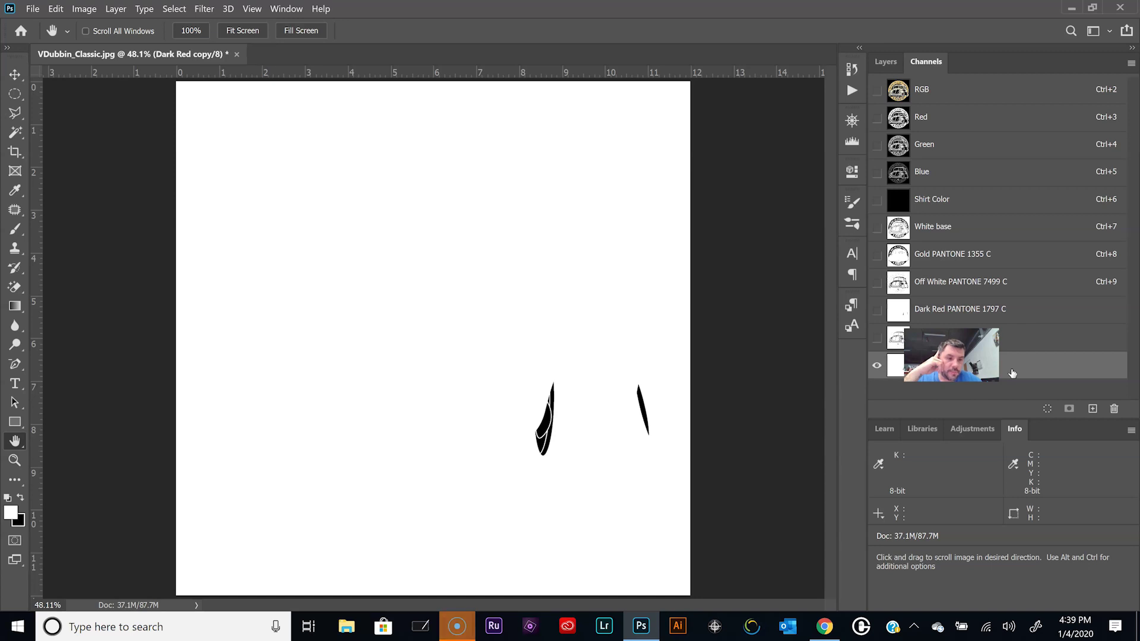
Stroke the Dark Red copy shapes with a 3 px white line, deselect, then select White base
click(891, 364)
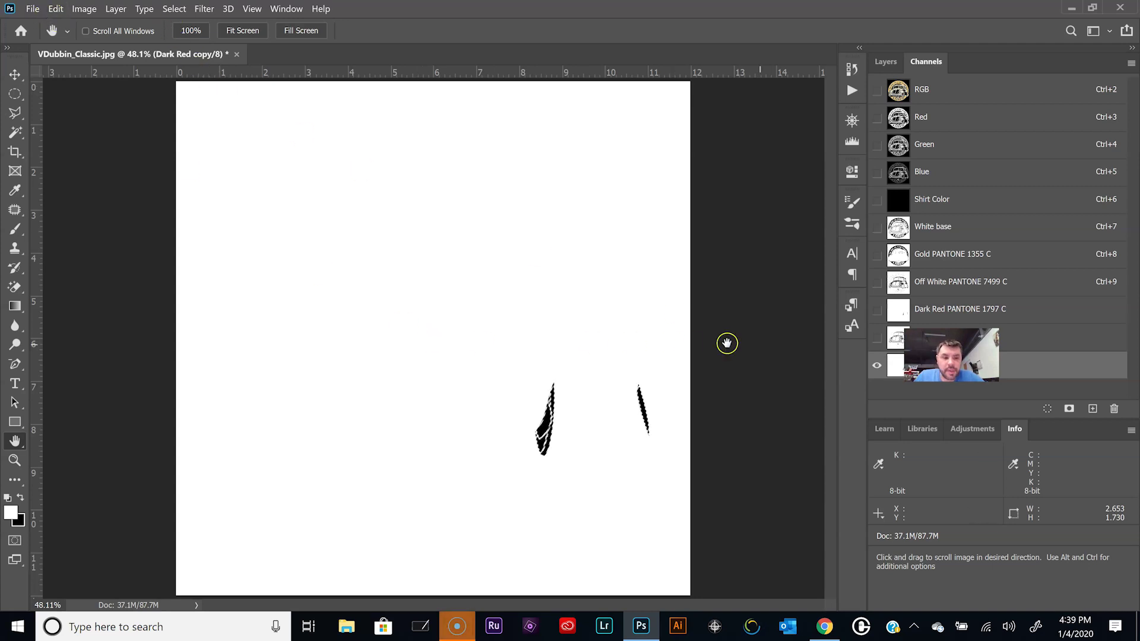
click(56, 9)
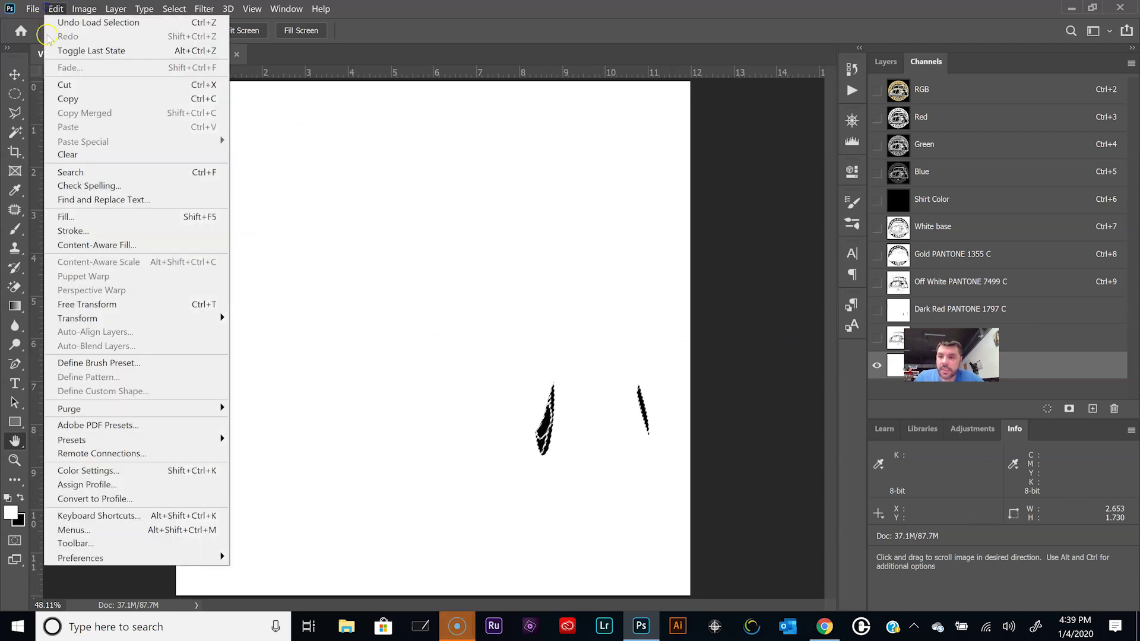
click(76, 232)
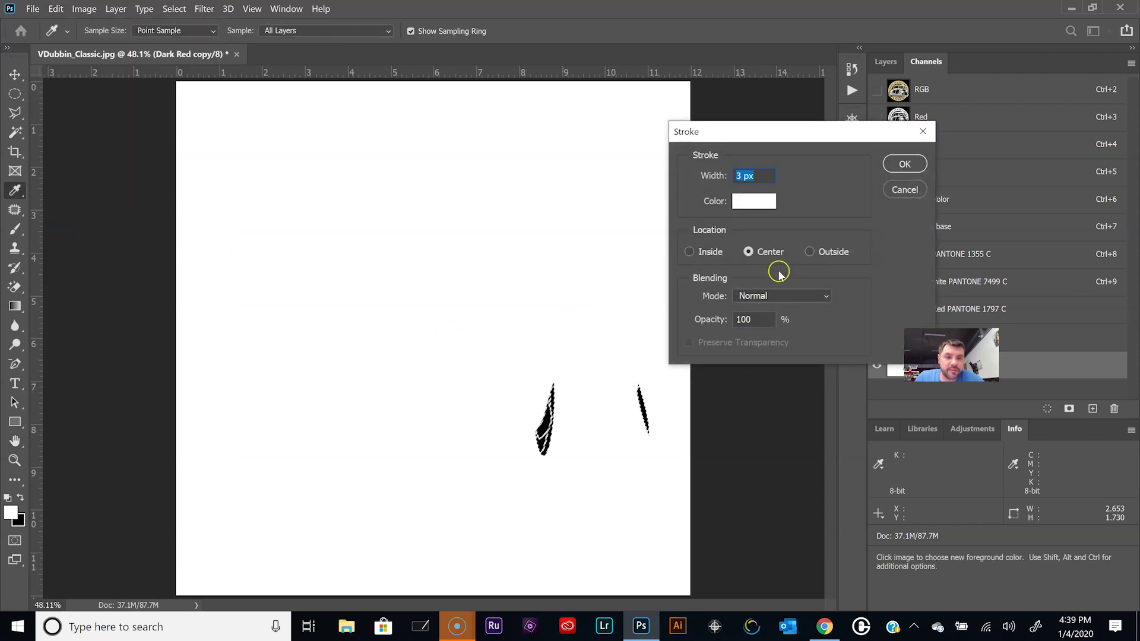
click(905, 163)
key(h)
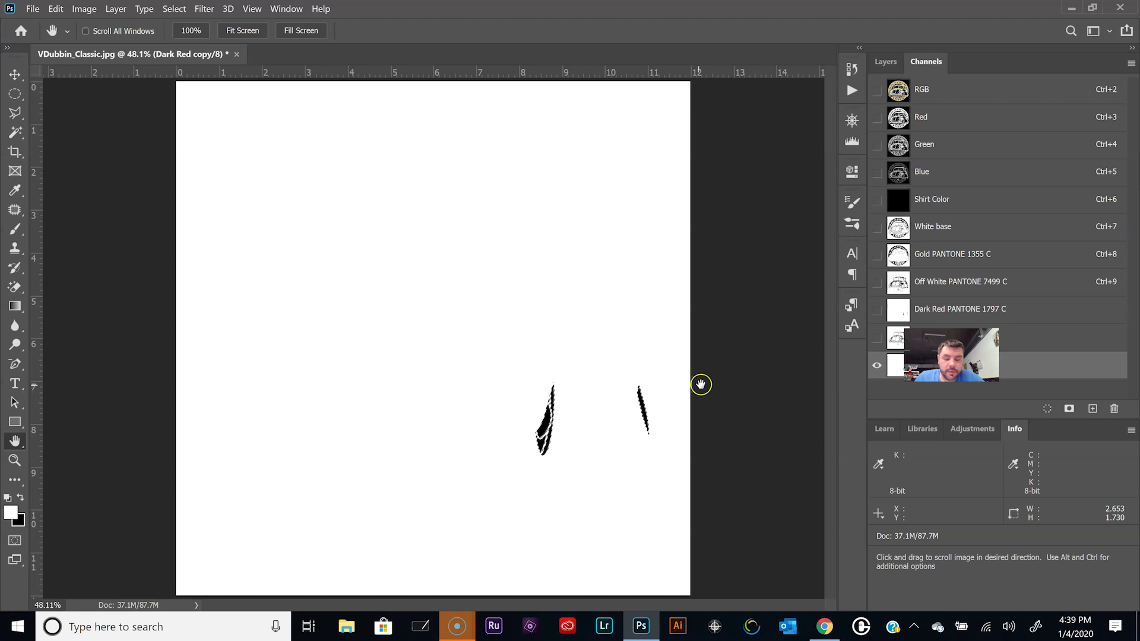
key(ctrl+d)
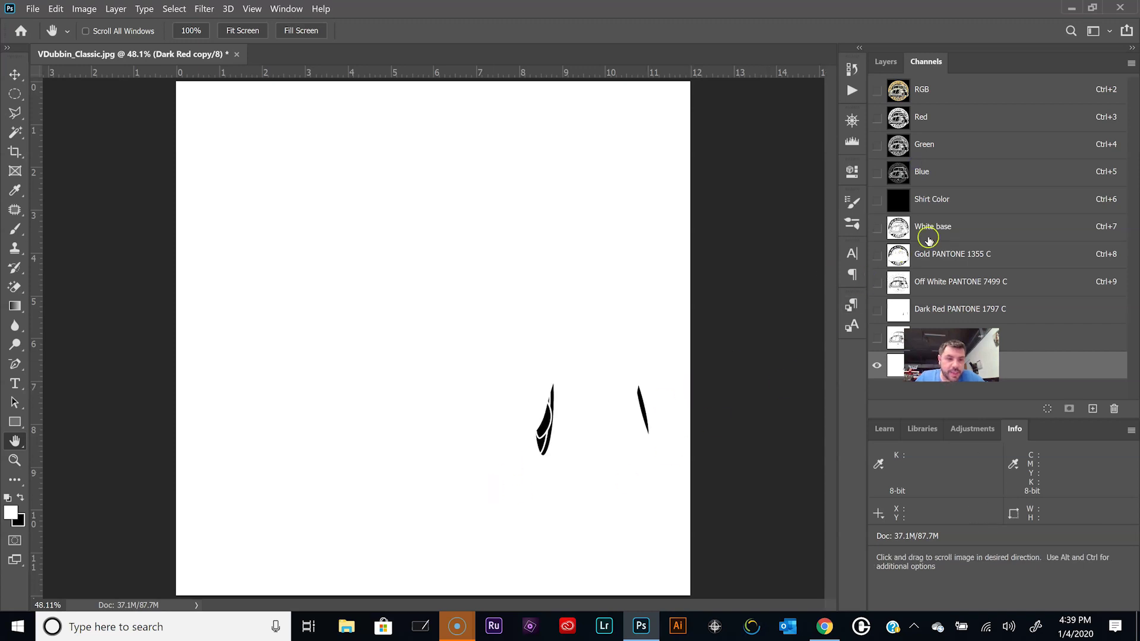
click(929, 226)
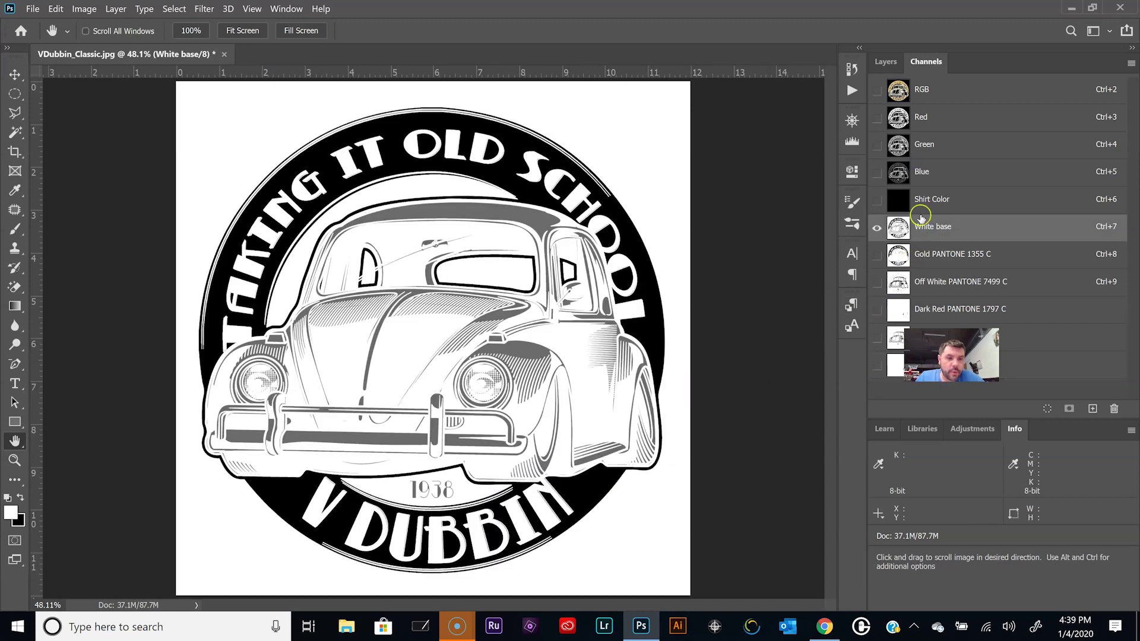
Use Apply Image to blend Dark Red copy into White base with Multiply at 75% opacity
click(84, 8)
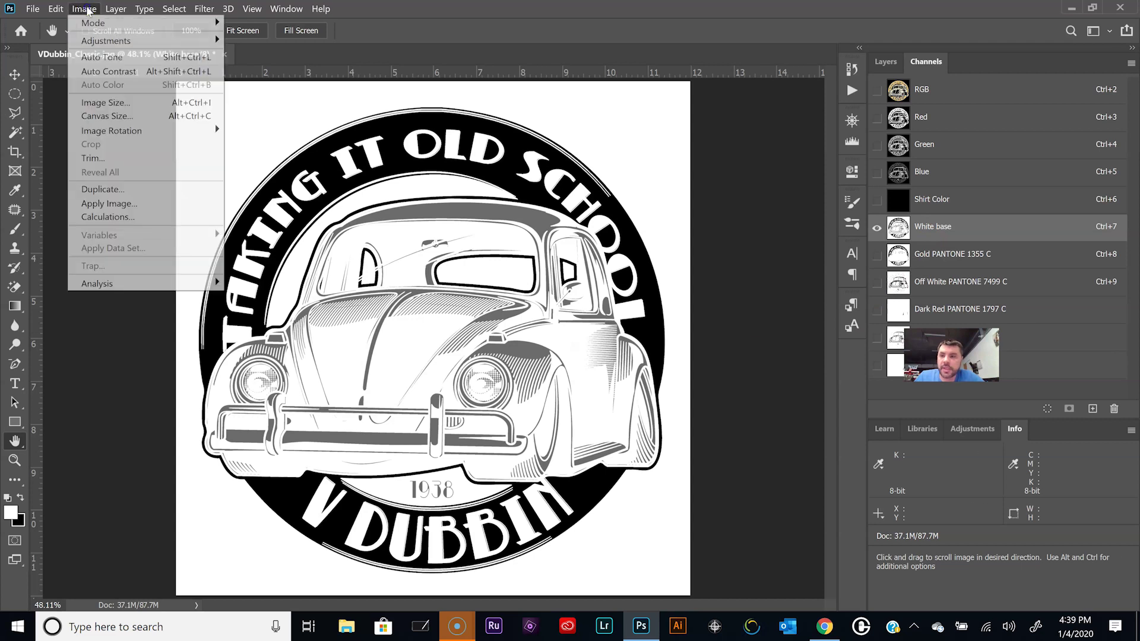
click(122, 201)
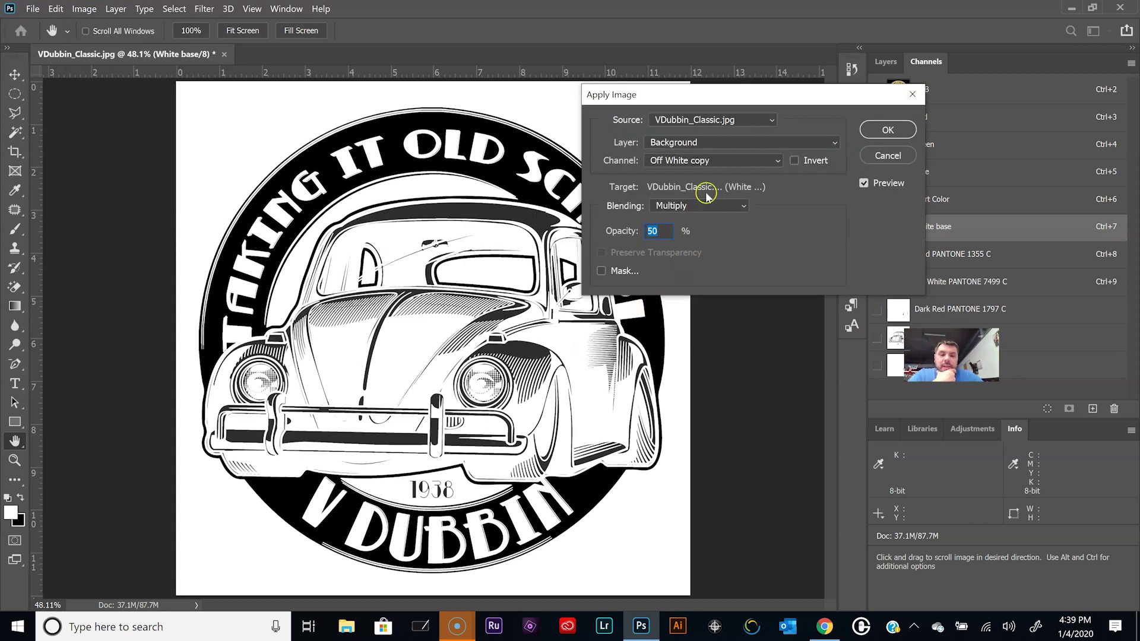
click(699, 163)
click(686, 305)
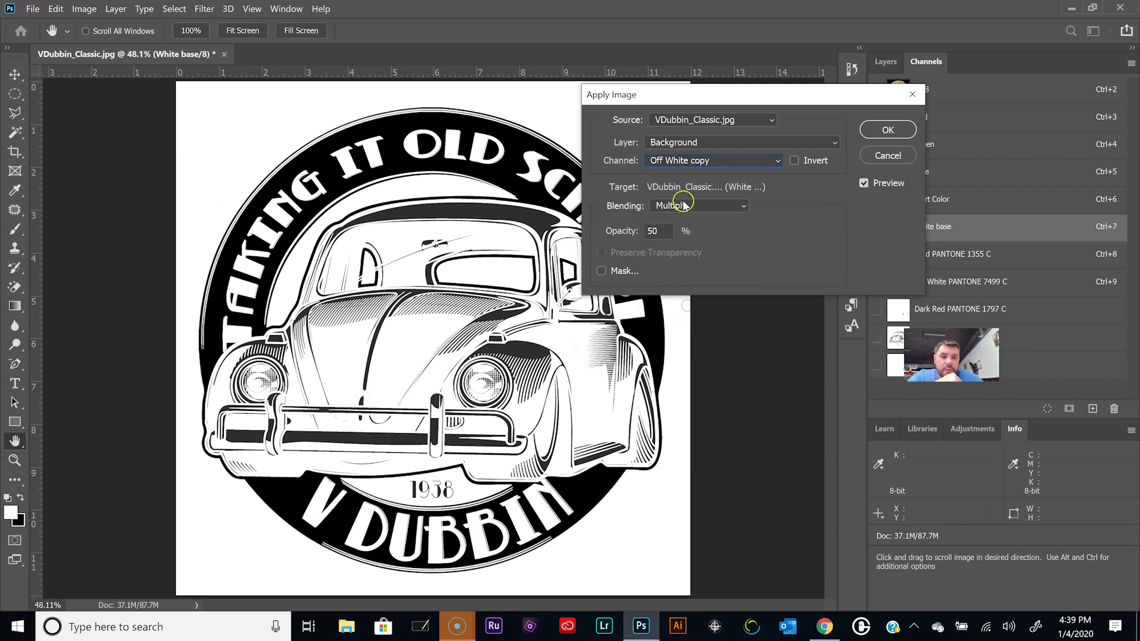
click(682, 160)
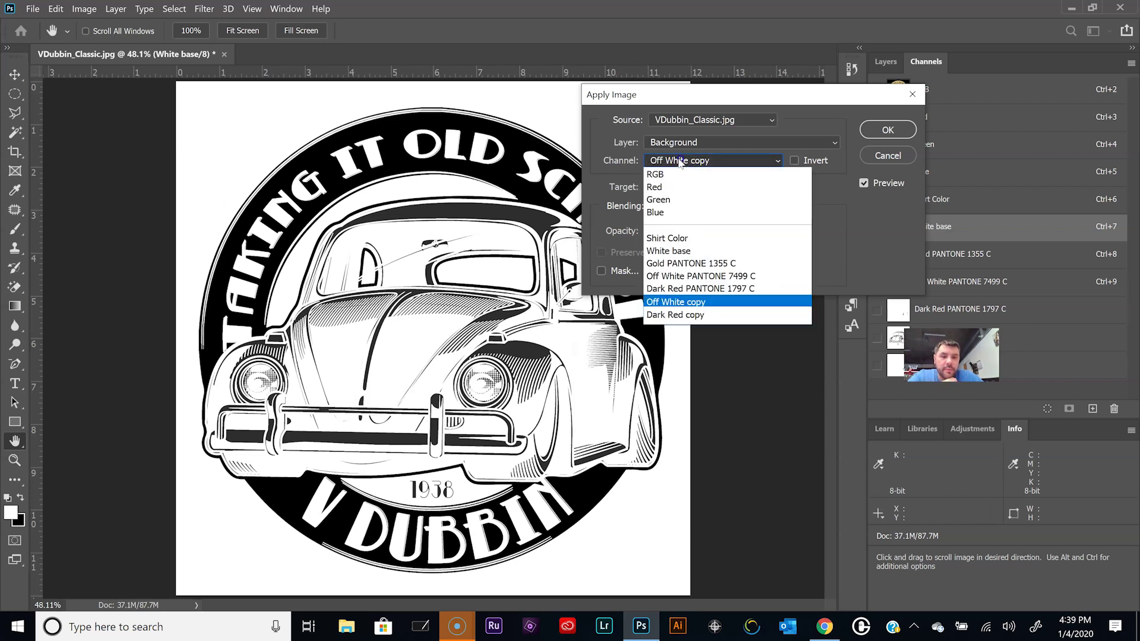
click(676, 315)
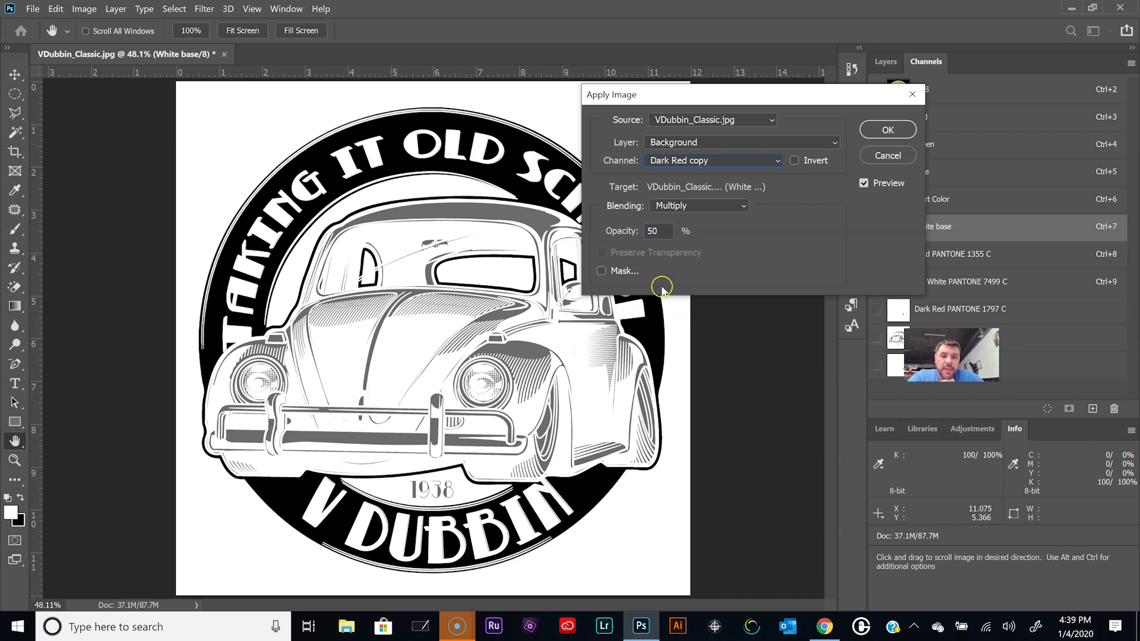
double_click(655, 231)
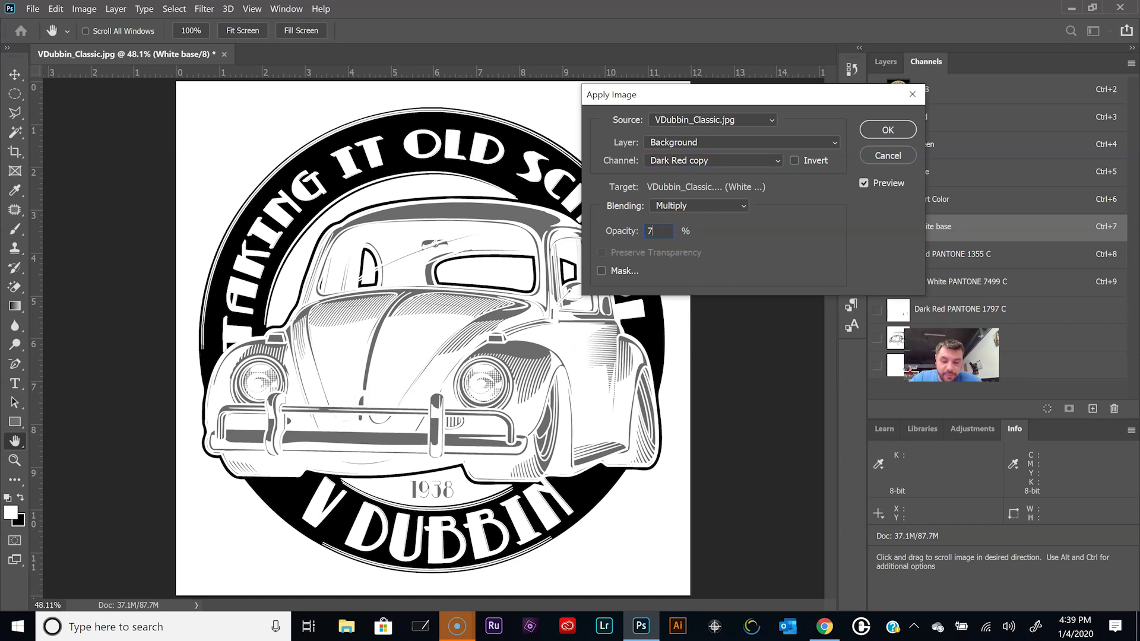
text(75)
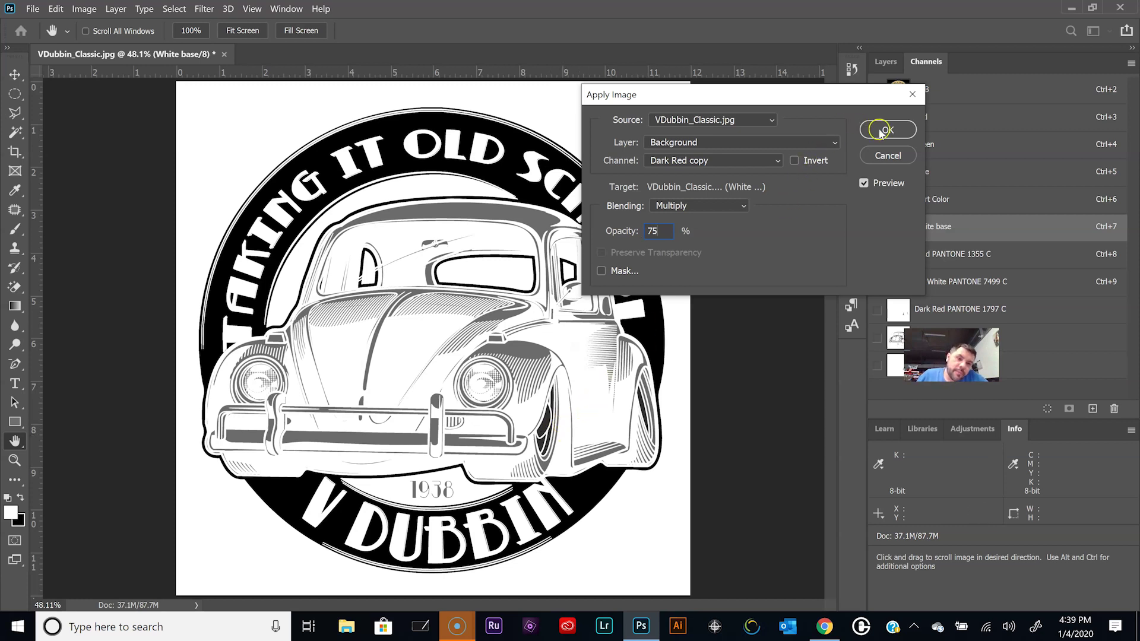
click(898, 136)
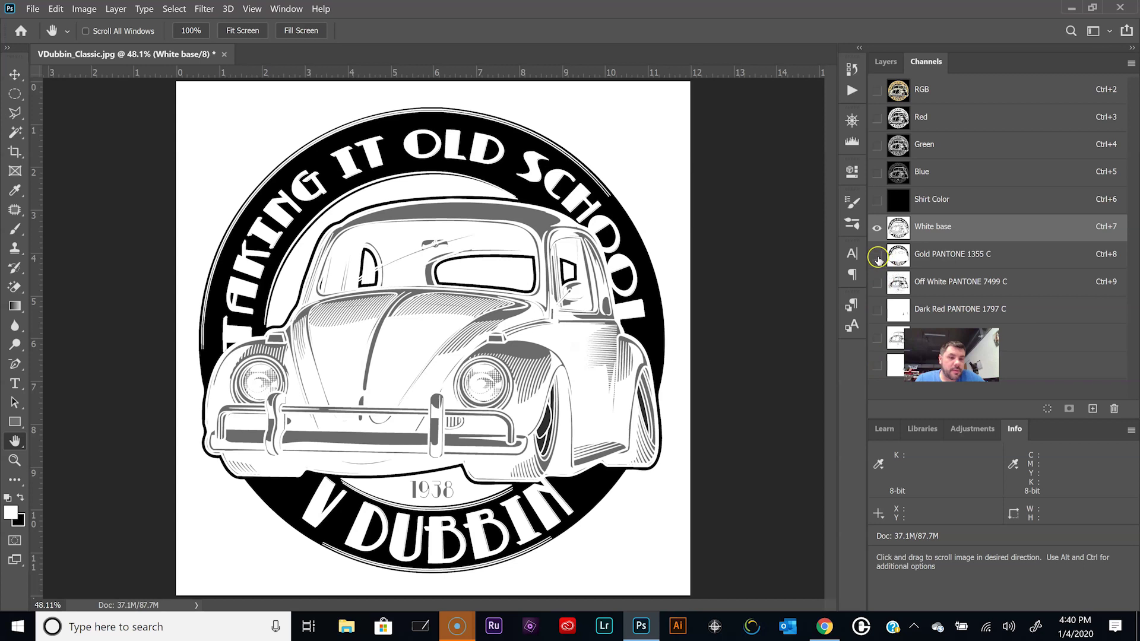
Show Gold, Off White and Shirt Color, and zoom in on the car's front wheel
click(877, 256)
click(876, 282)
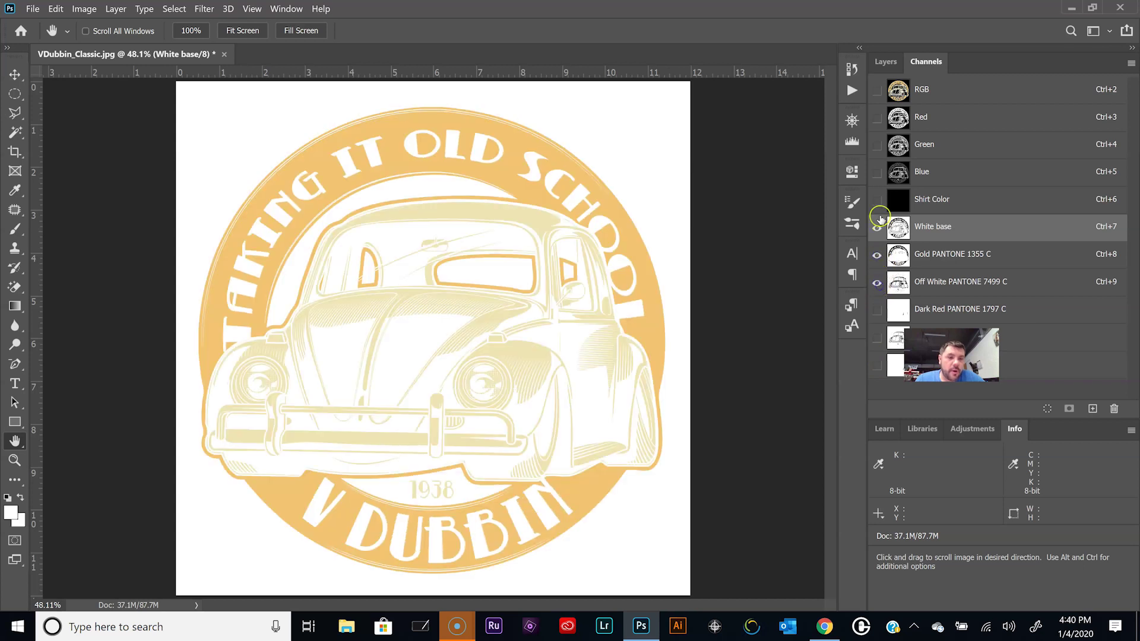
click(877, 200)
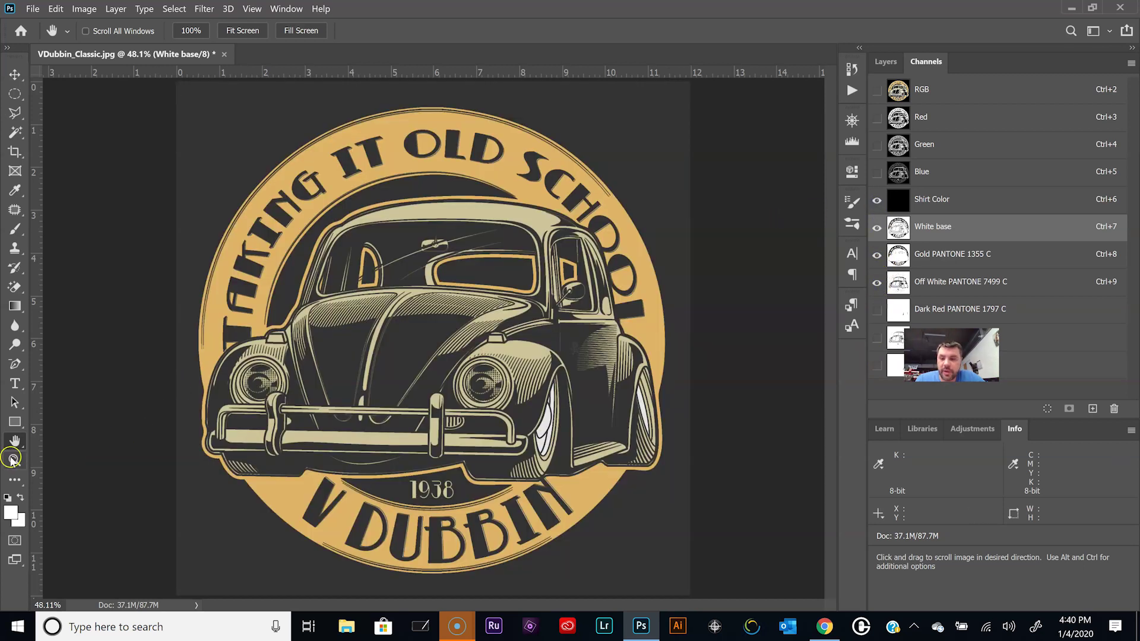
click(15, 460)
click(558, 409)
click(558, 410)
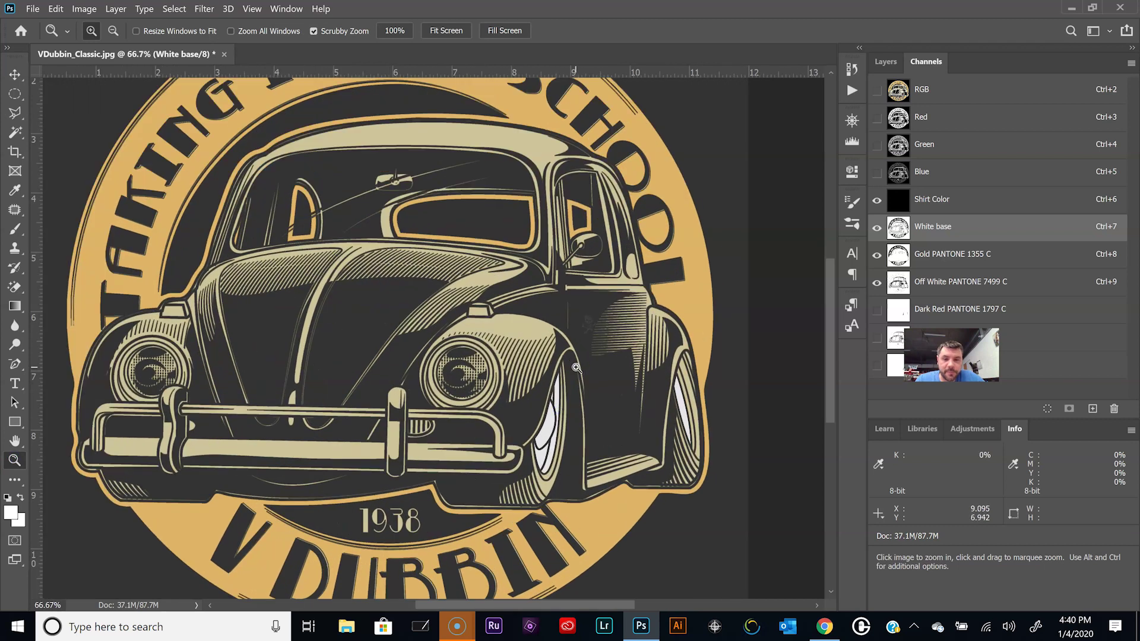
scroll(529, 395, down, 2)
click(527, 393)
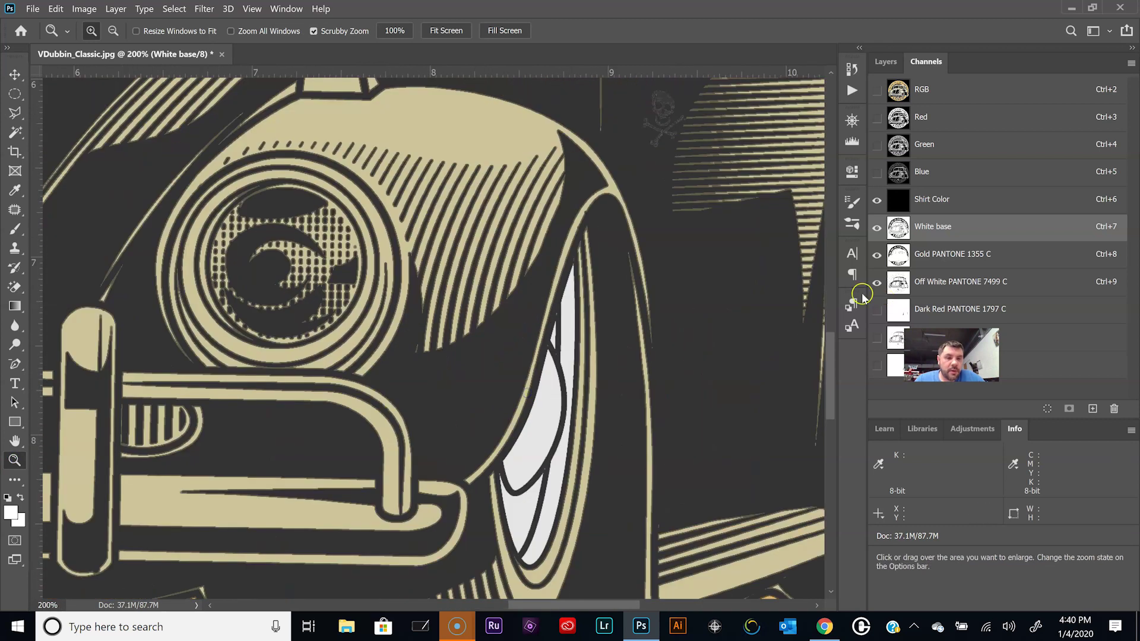
Add the Dark Red channel to the preview and magnify the red fender edges
click(876, 310)
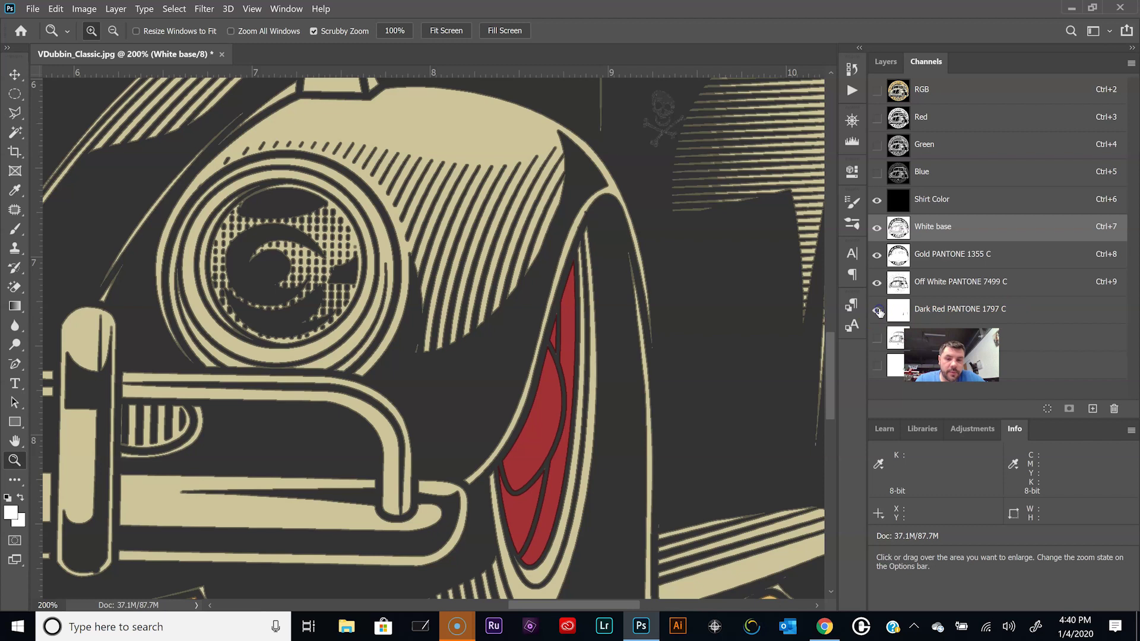
click(596, 338)
click(523, 334)
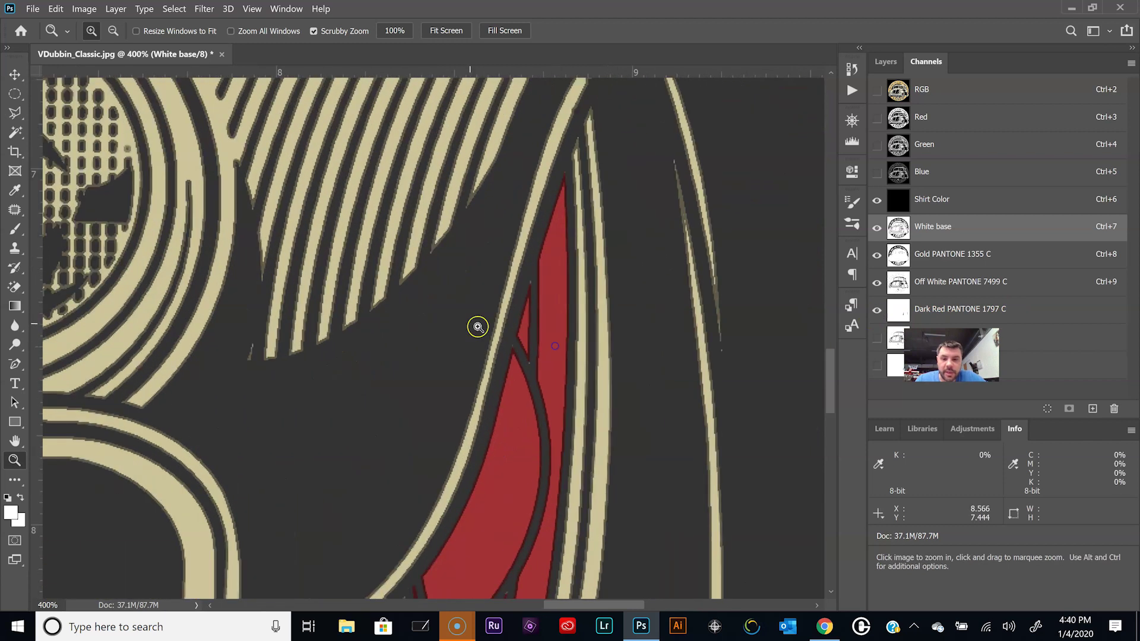
click(425, 279)
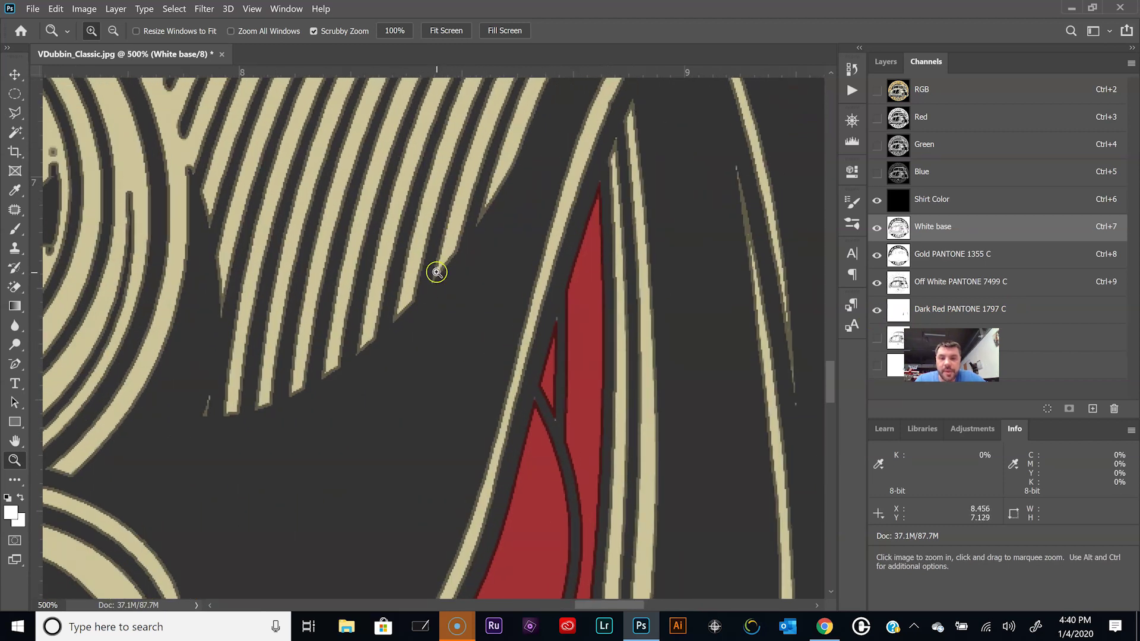
click(443, 261)
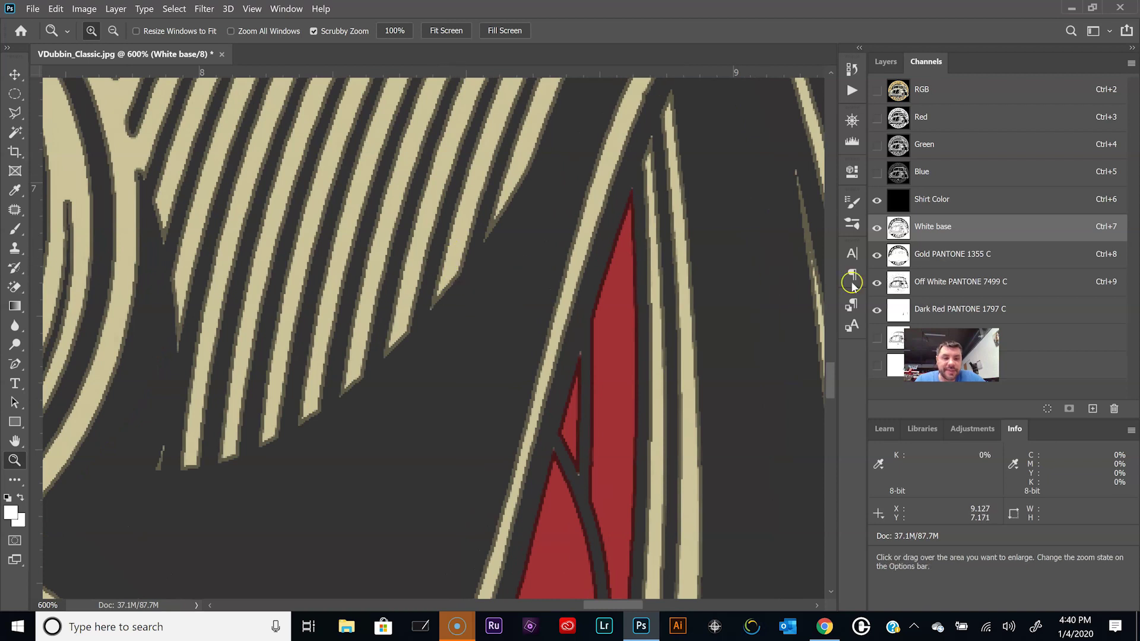
Toggle the Off White and Dark Red channels on and off to compare the fender detail
click(877, 283)
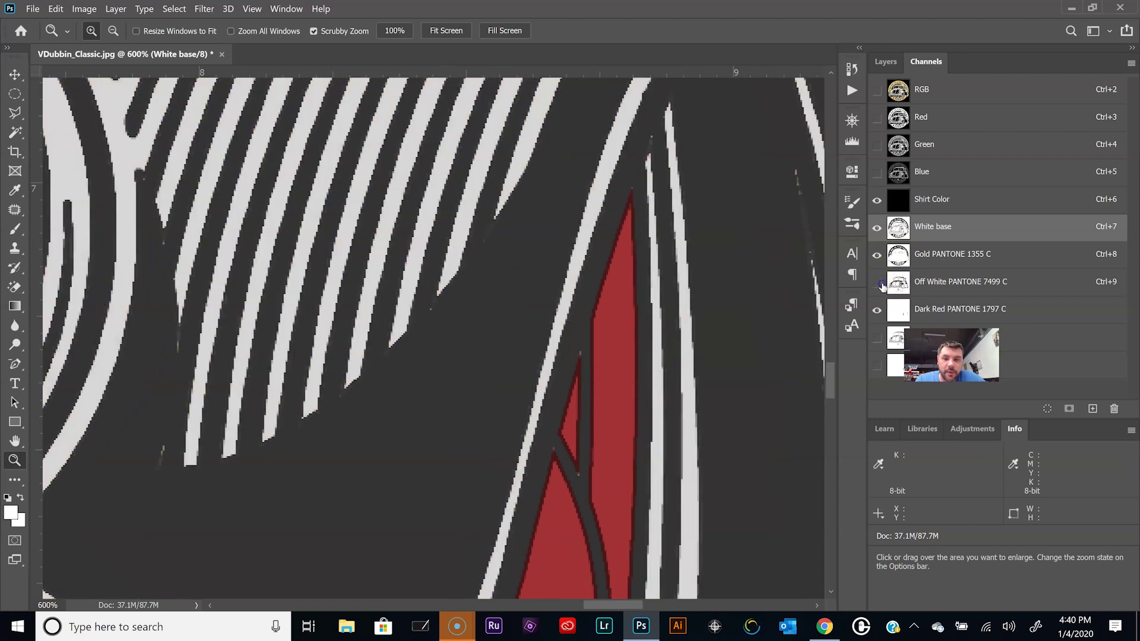
click(878, 283)
click(877, 283)
click(877, 283)
click(877, 283)
click(877, 283)
click(877, 283)
click(878, 283)
click(878, 283)
click(877, 284)
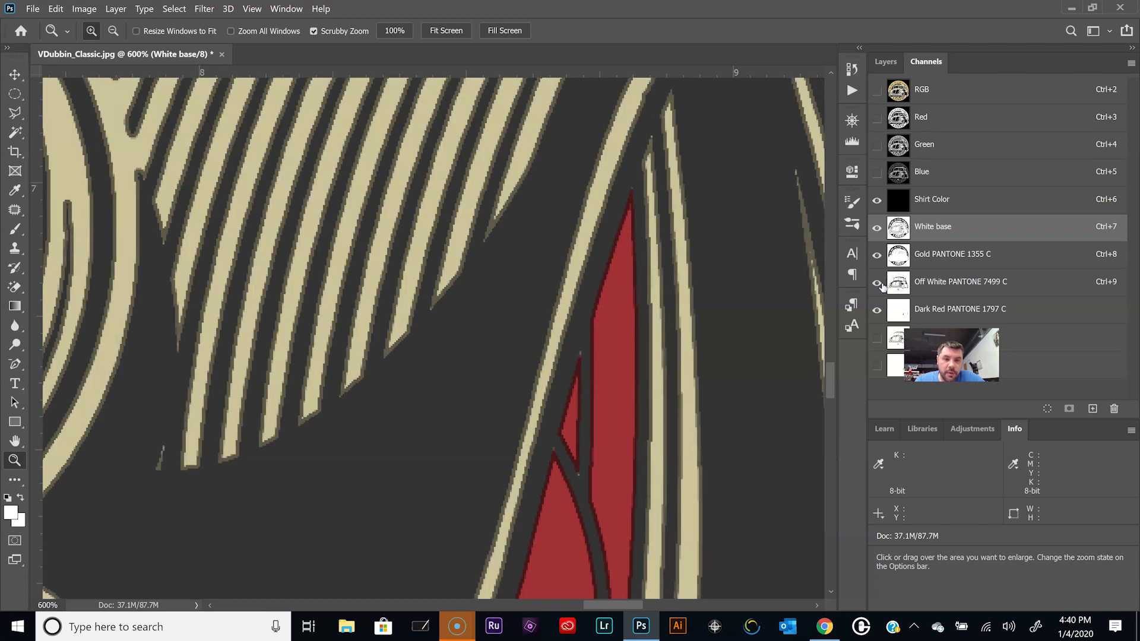
click(877, 309)
click(878, 309)
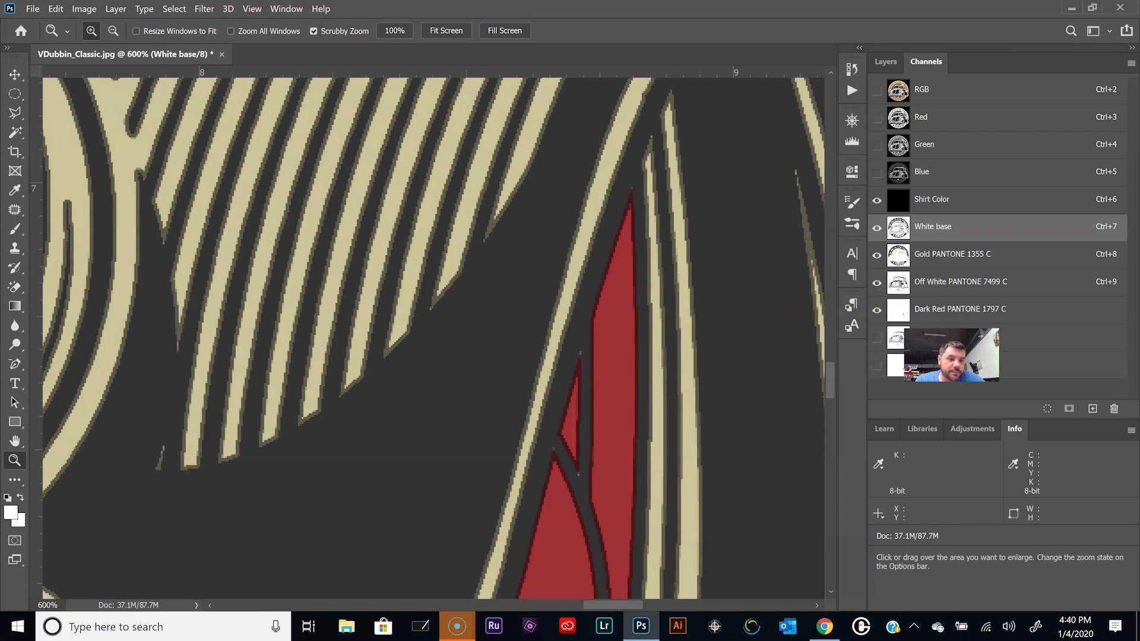
Delete the two leftover Off White copy channels
click(1010, 342)
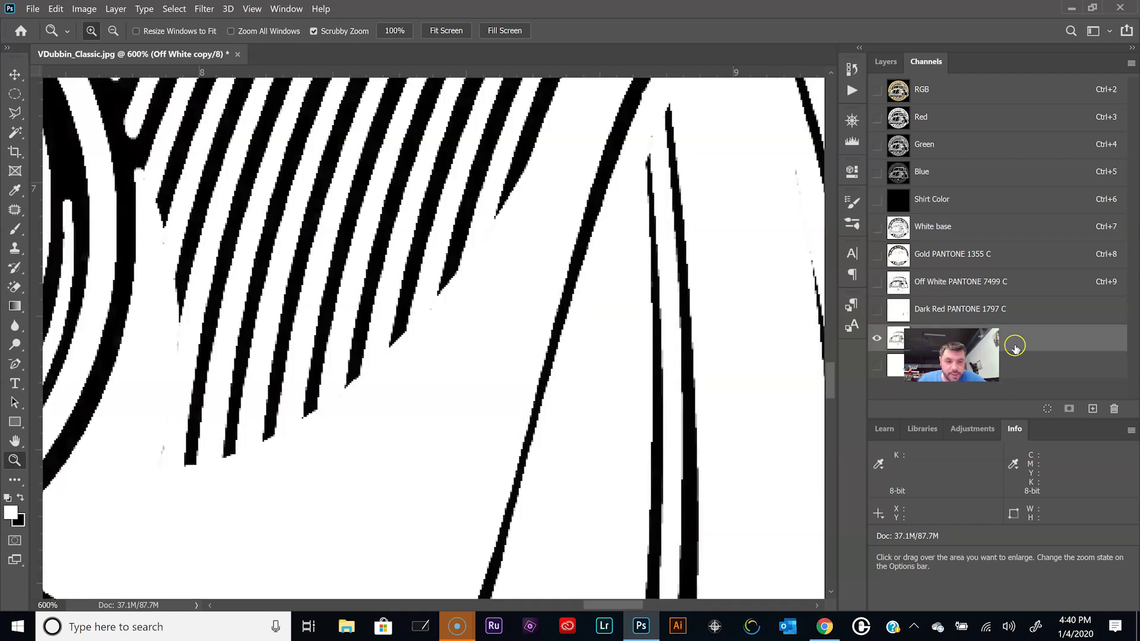
shift+click(1029, 366)
click(1114, 408)
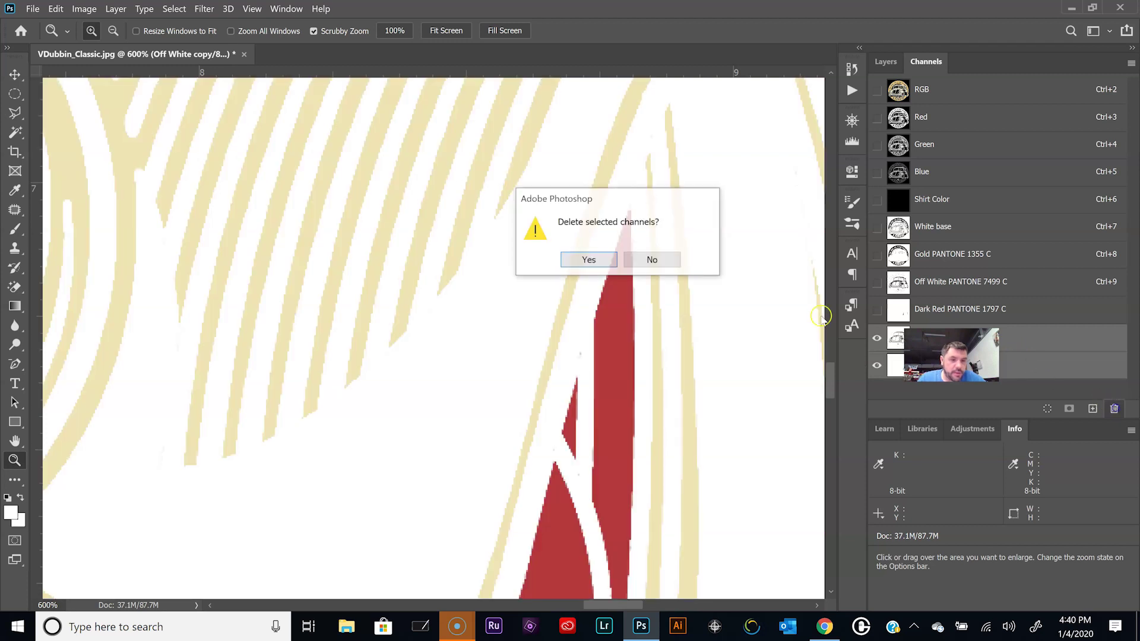
click(587, 259)
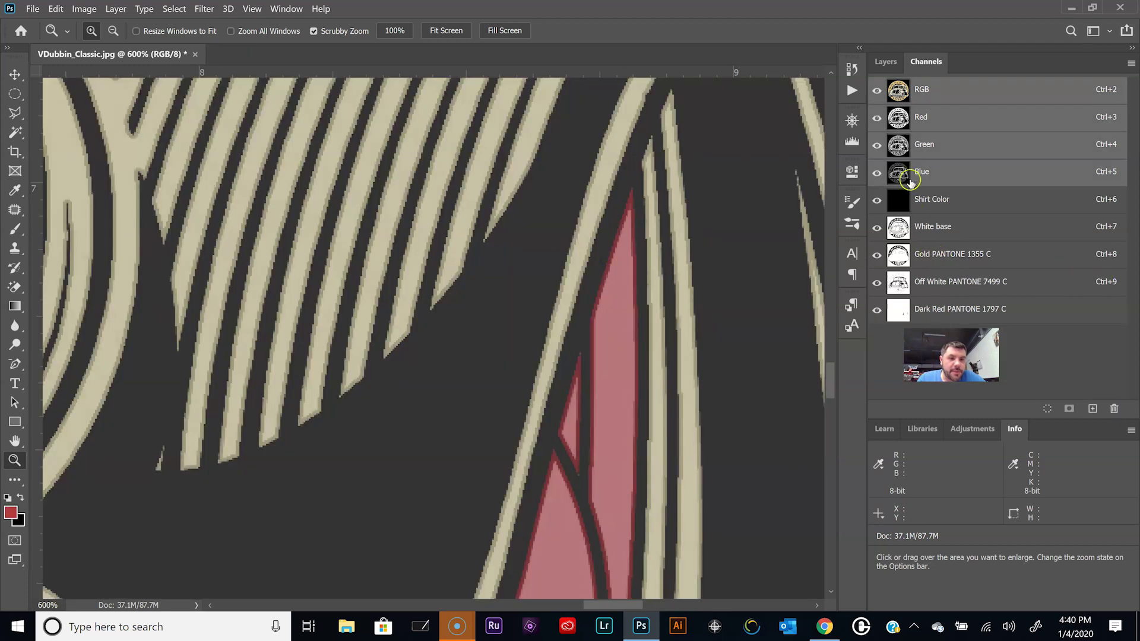
Fit the artwork to the window, then zoom in closely on the car's fender
double_click(15, 440)
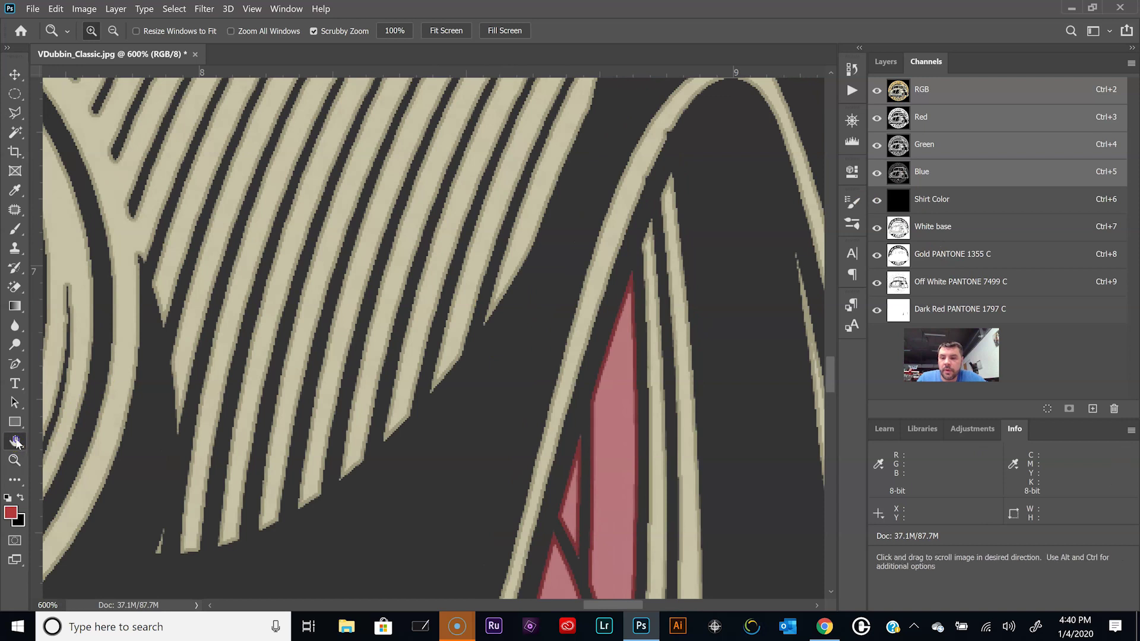
click(15, 460)
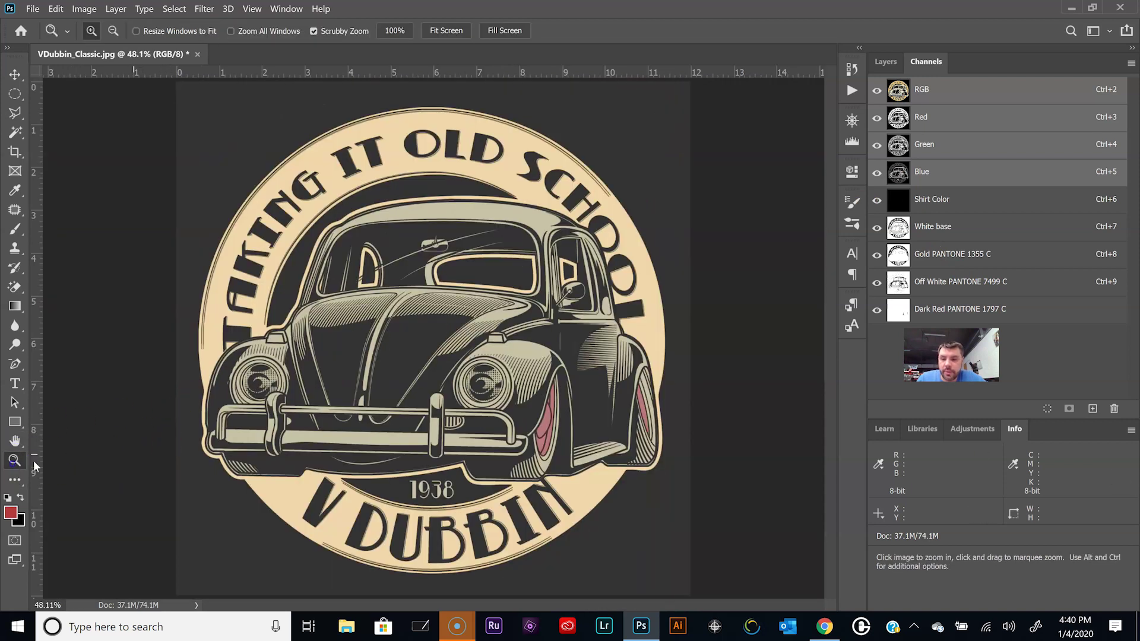
click(587, 353)
click(586, 349)
click(583, 344)
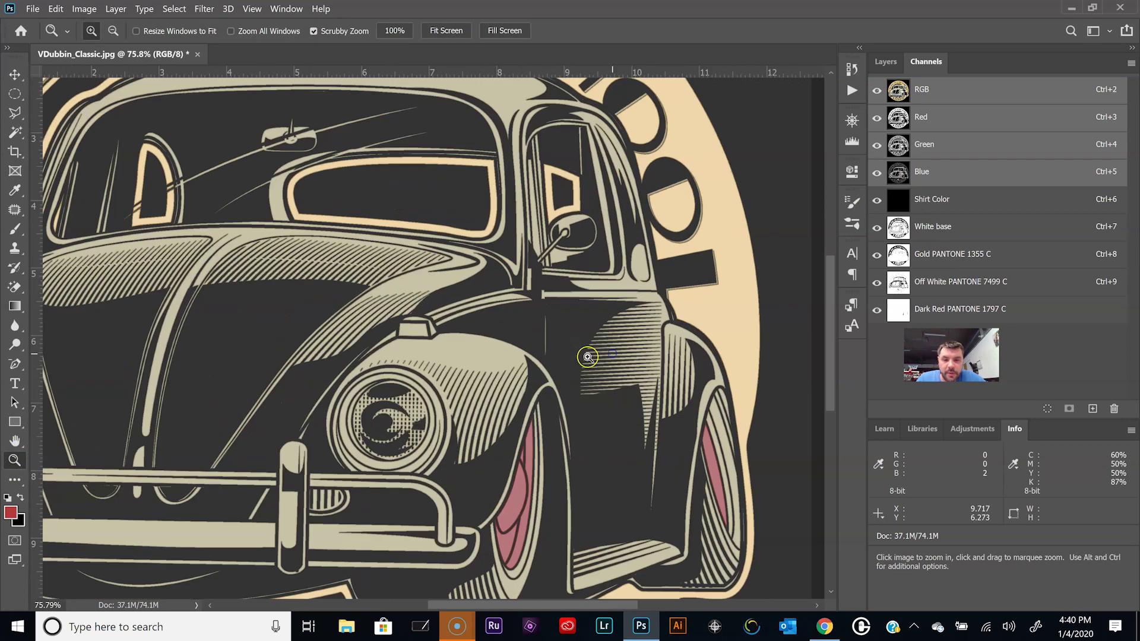
click(581, 340)
click(581, 338)
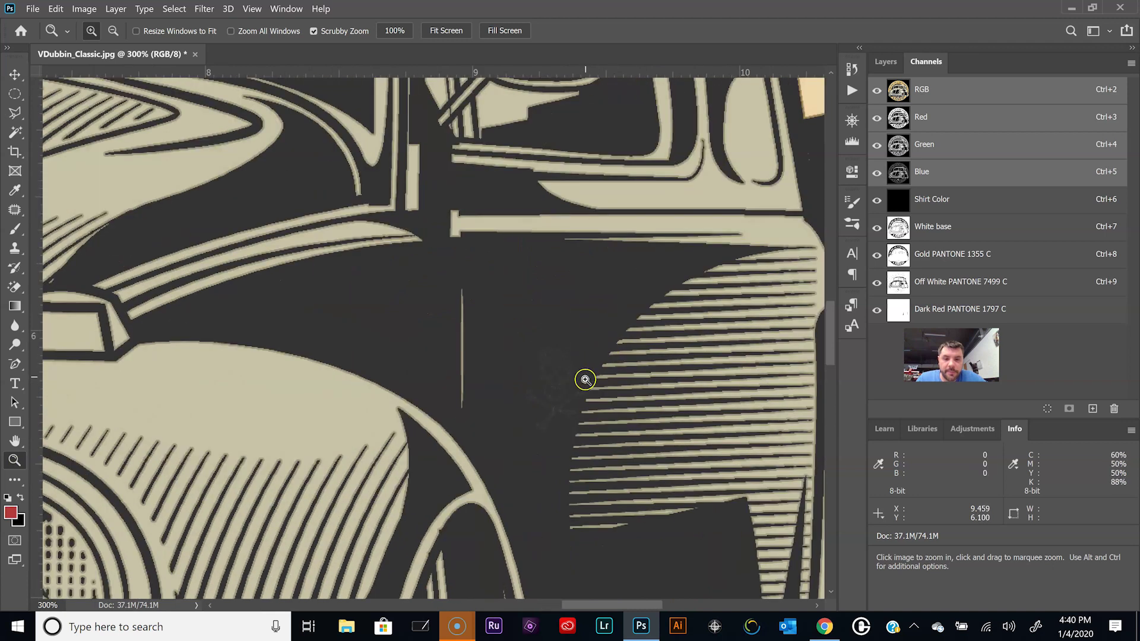
click(585, 377)
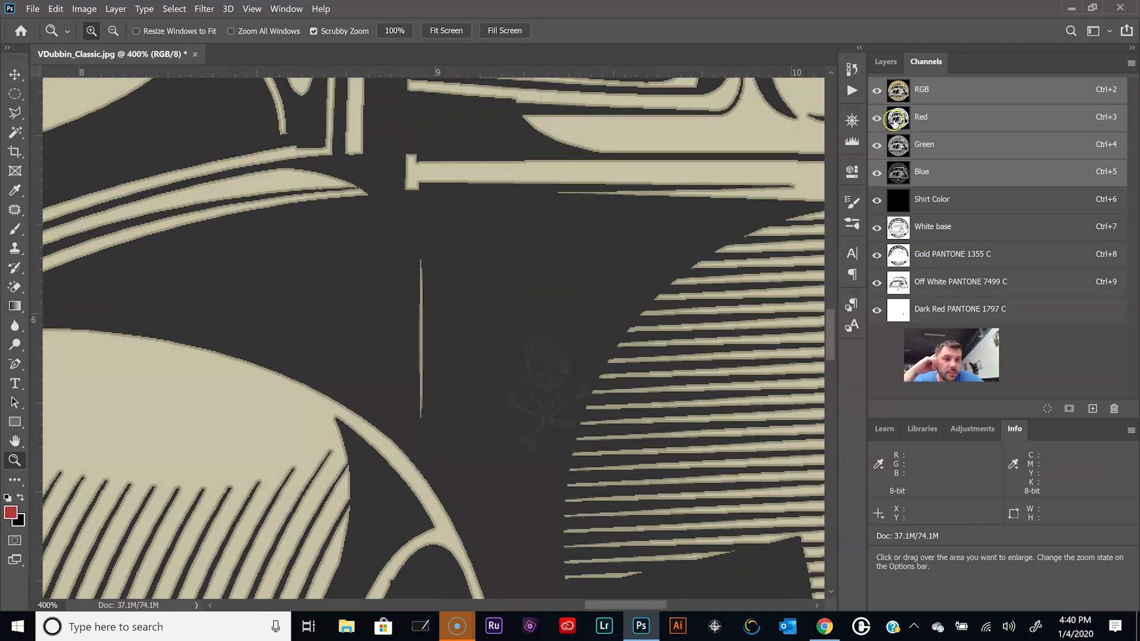
Hide the RGB composite and toggle White base, Gold and Off White to expose the faint skull
click(878, 90)
click(875, 229)
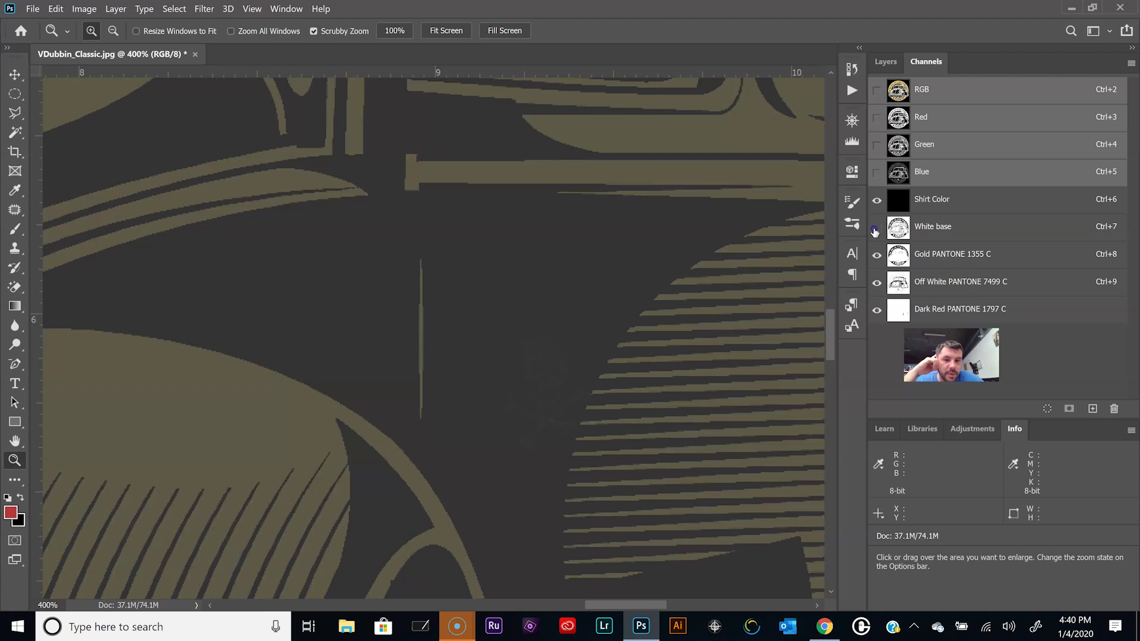
click(875, 230)
click(877, 254)
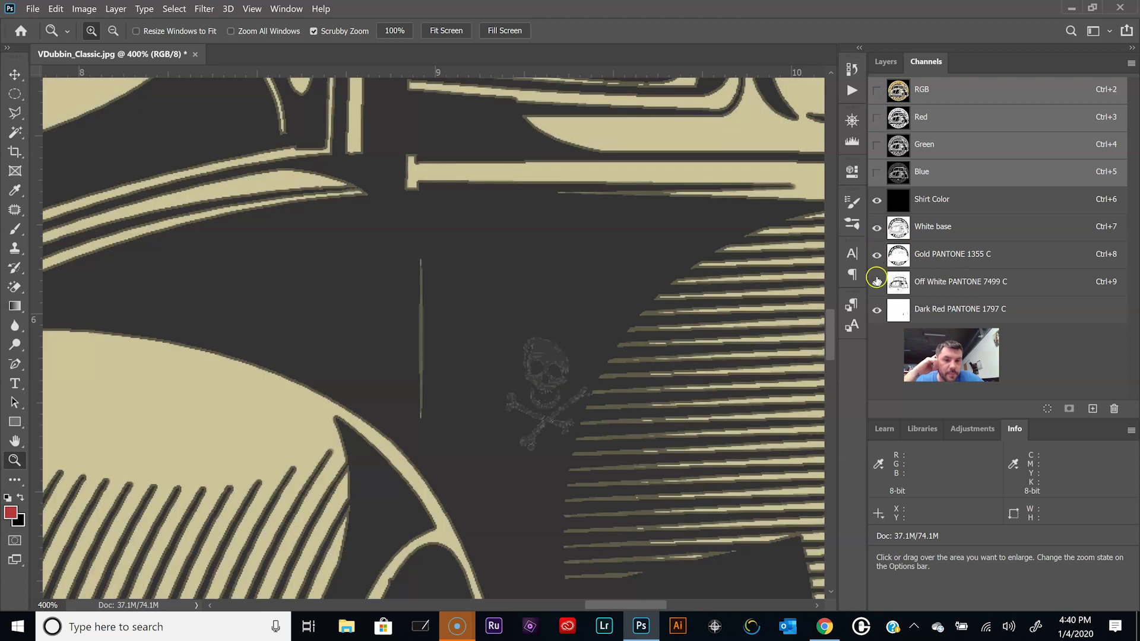
click(876, 281)
click(876, 281)
Show Dark Red again, make White base the active channel, and zoom in close on the skull
click(876, 310)
click(898, 233)
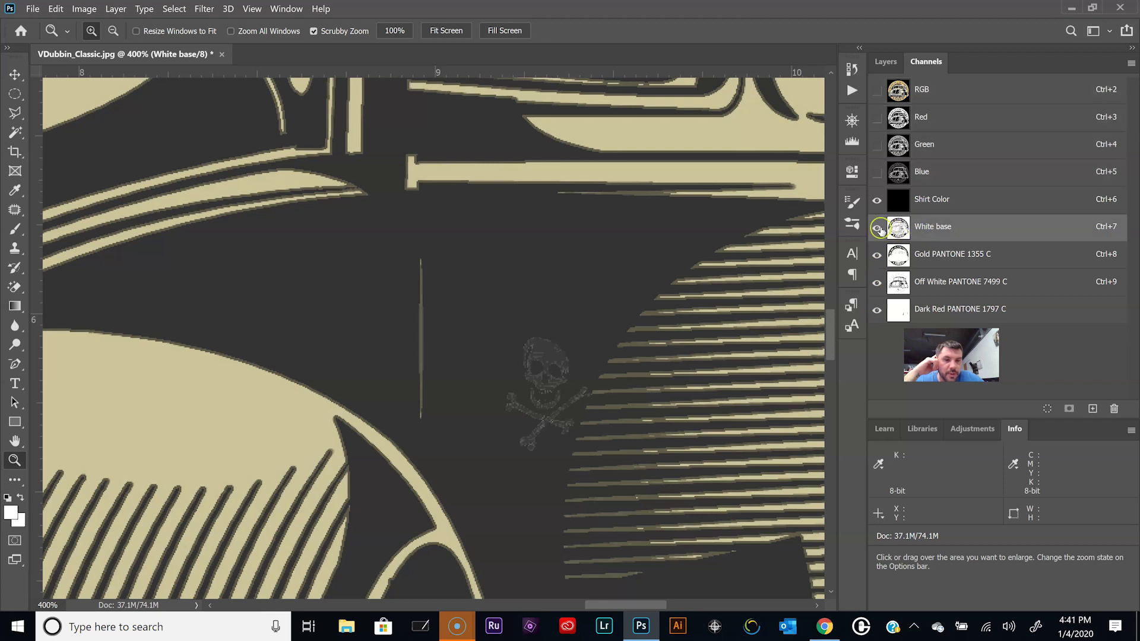
click(877, 229)
click(877, 229)
click(579, 406)
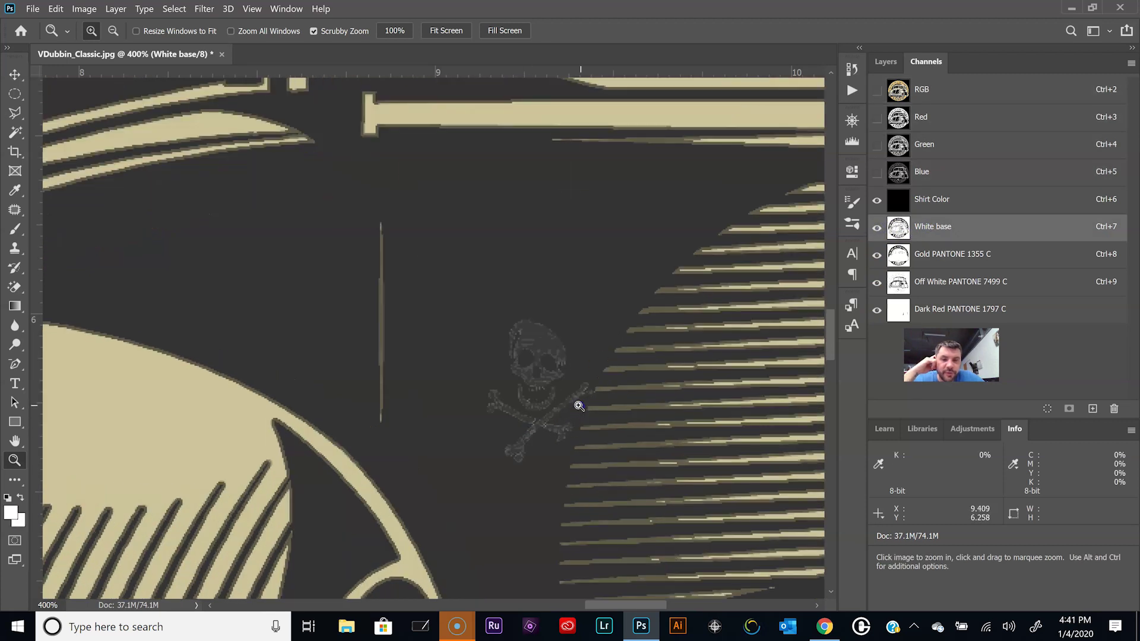
click(548, 377)
click(550, 377)
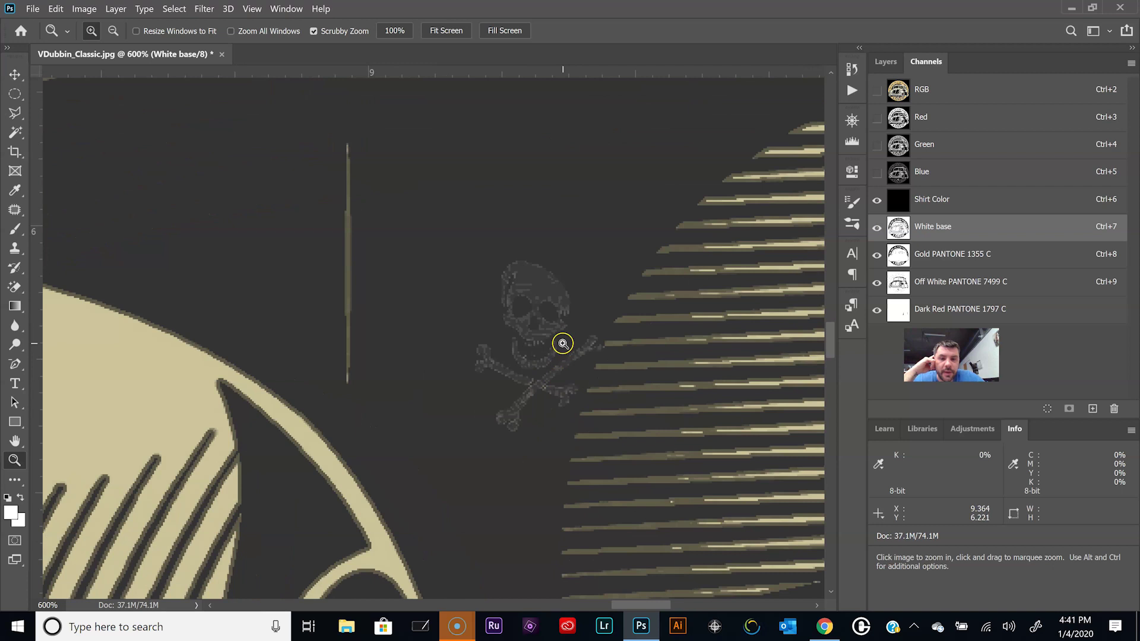
key(space)
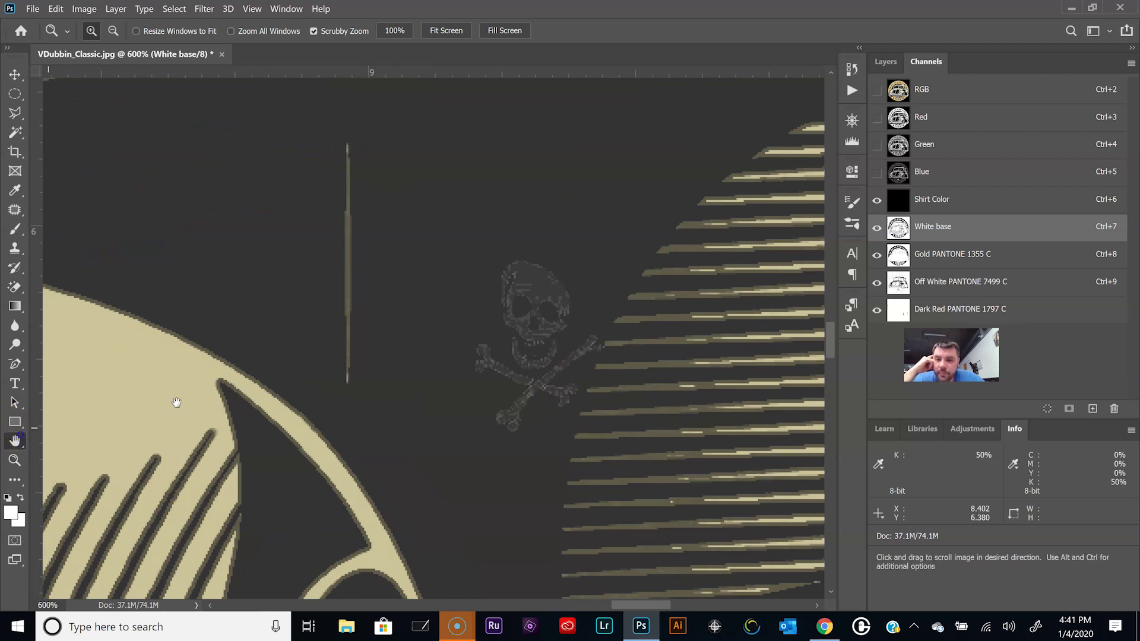
key(h)
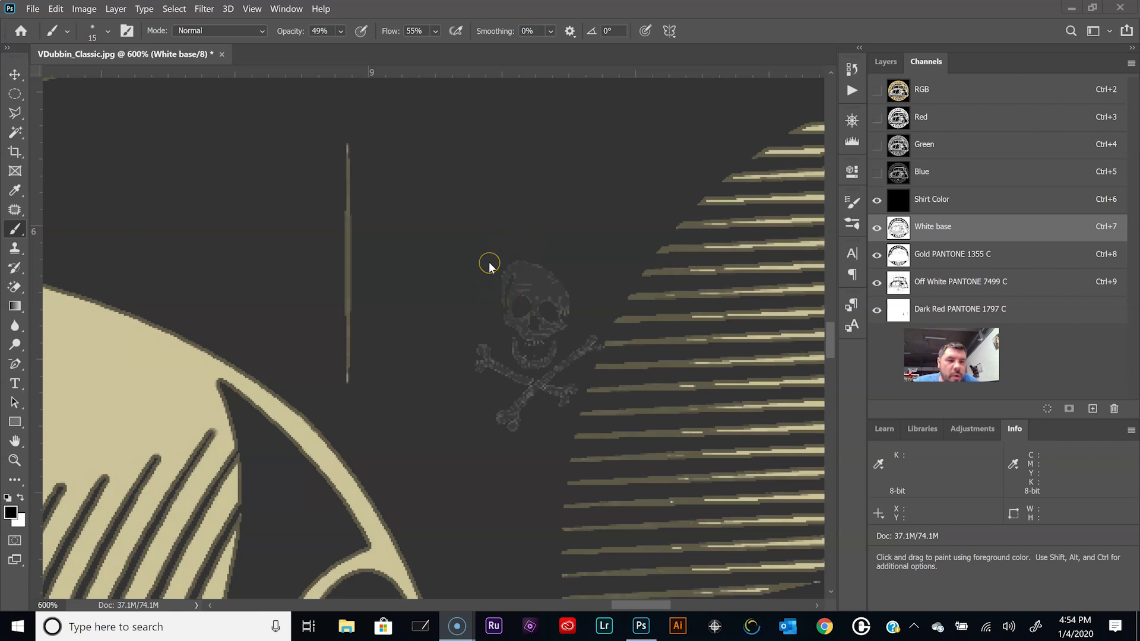
click(15, 114)
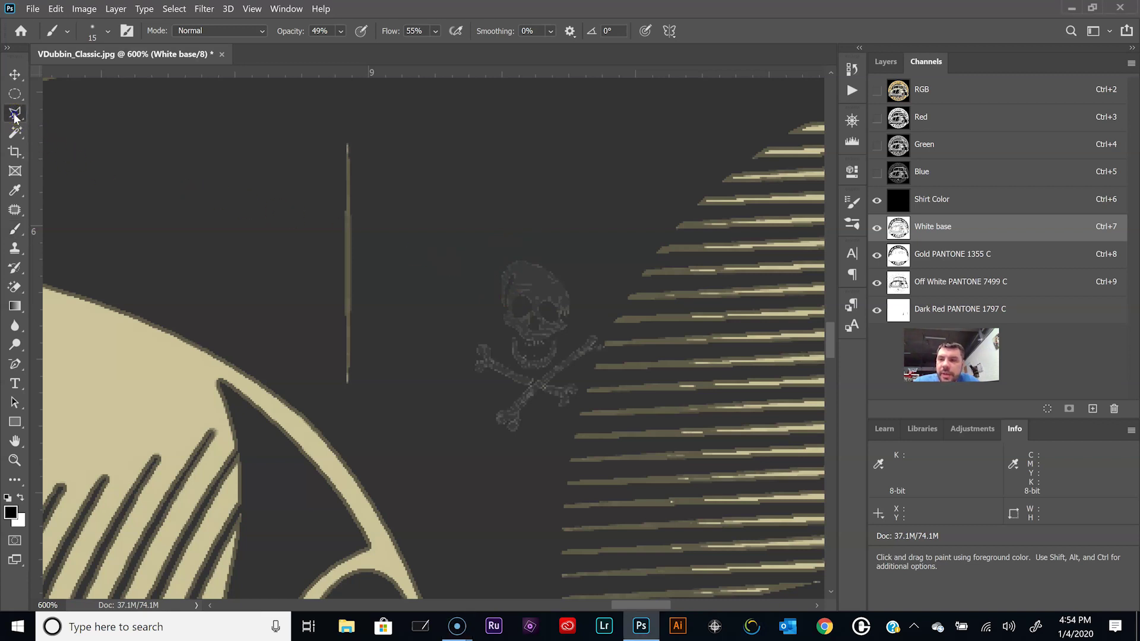
Switch to the Polygonal Lasso tool from the lasso flyout
click(15, 114)
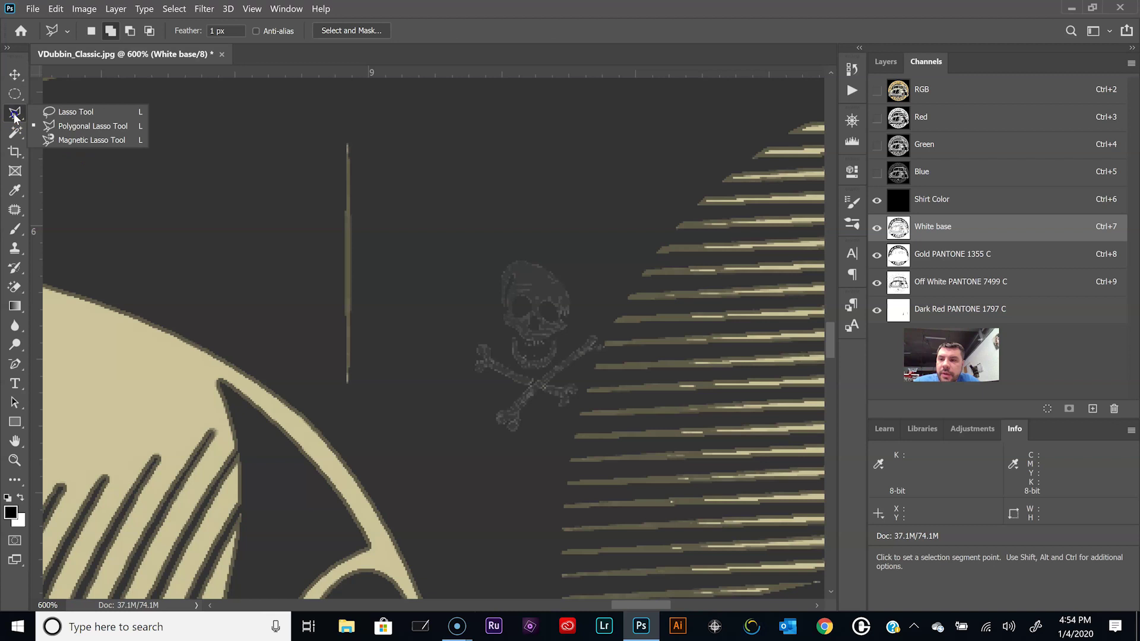
click(84, 131)
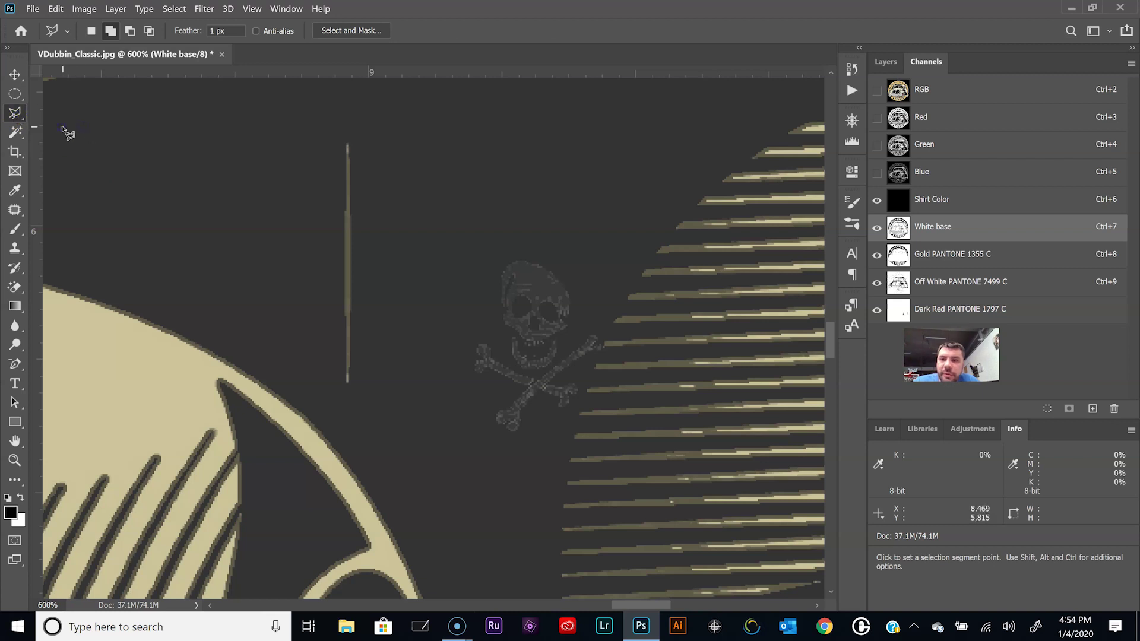
click(15, 113)
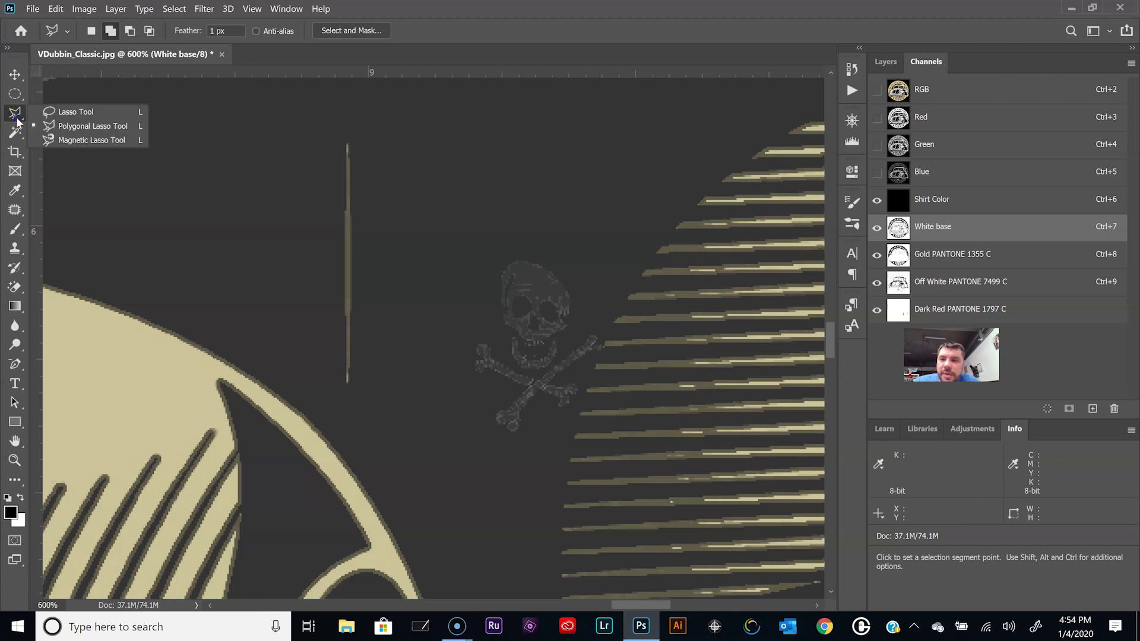
click(64, 130)
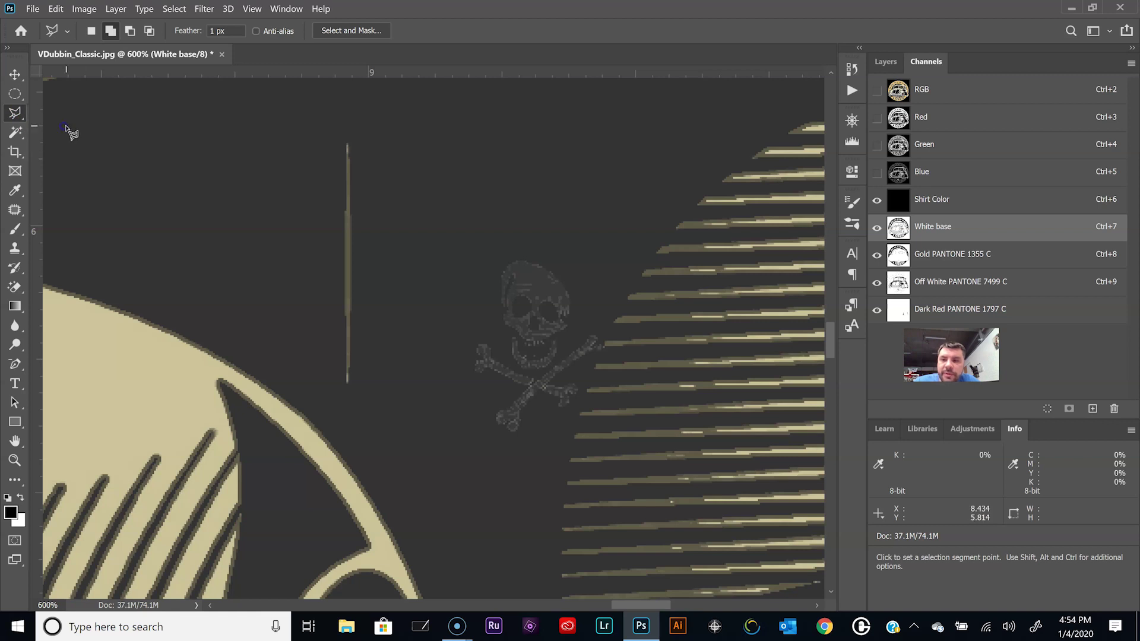
Outline the skull and crossbones with a closed straight-edged polygon selection
click(485, 275)
click(455, 387)
click(496, 458)
click(546, 438)
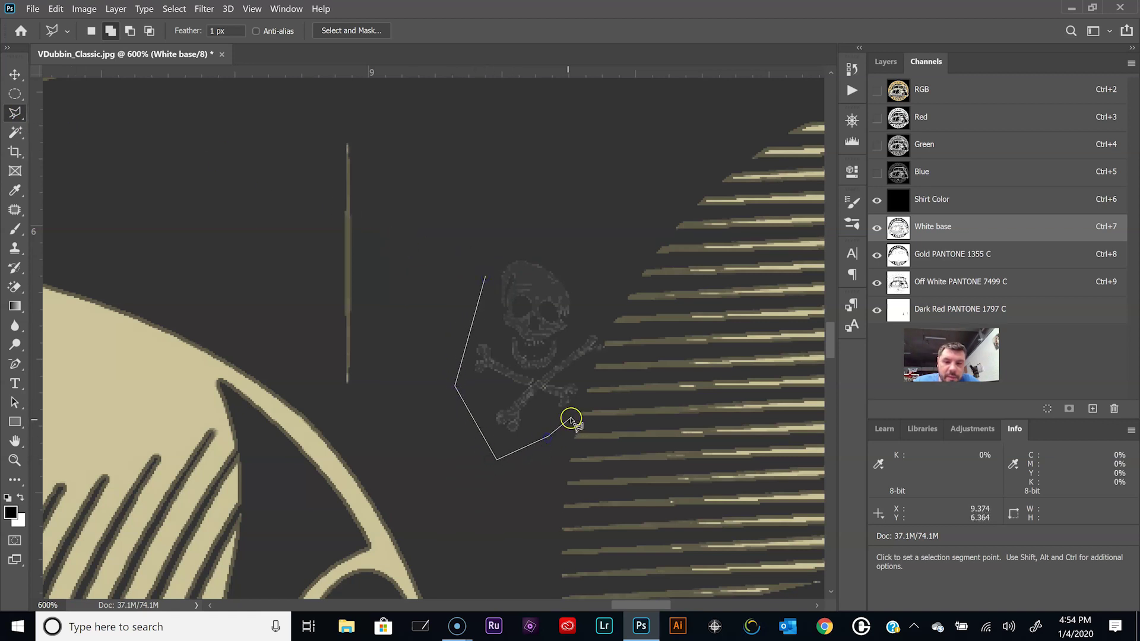
click(573, 417)
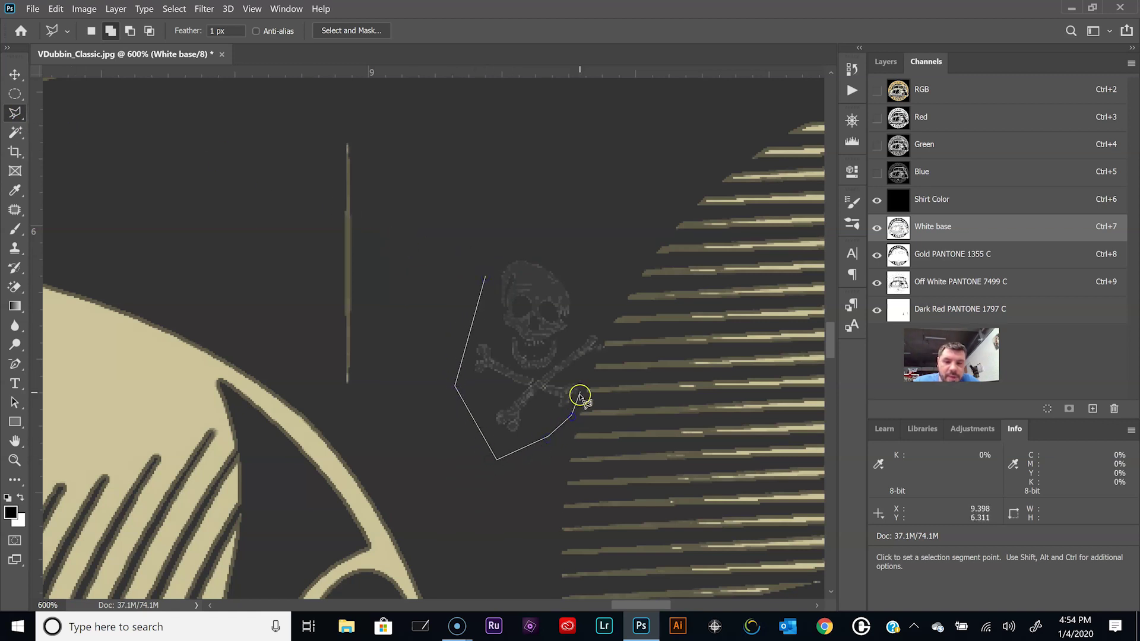
click(606, 351)
click(598, 311)
click(553, 261)
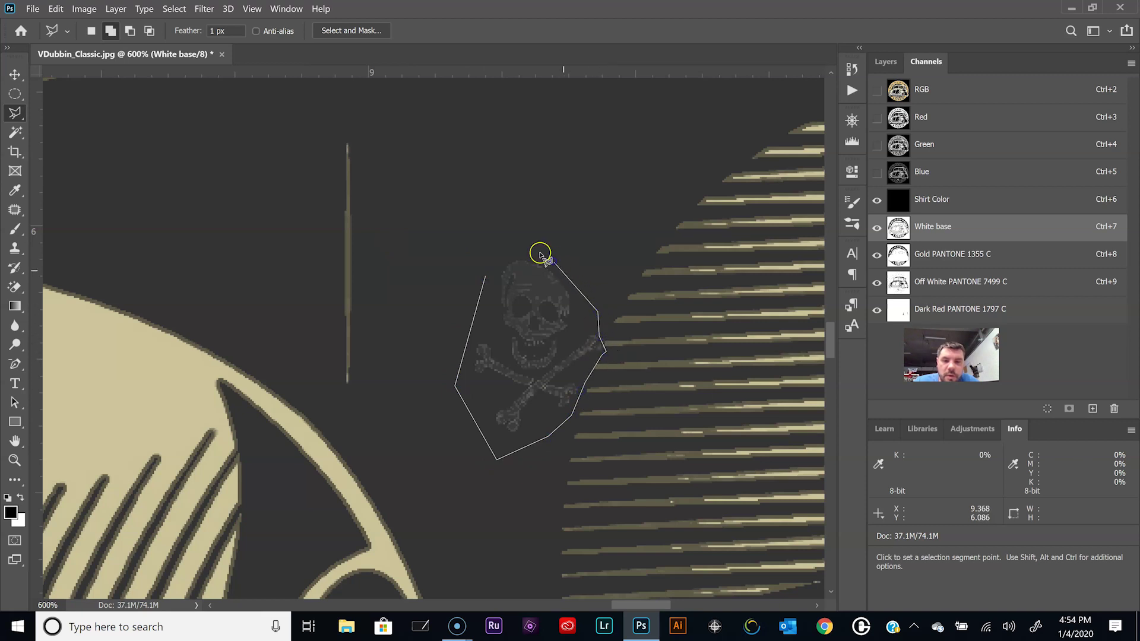
click(518, 245)
click(494, 263)
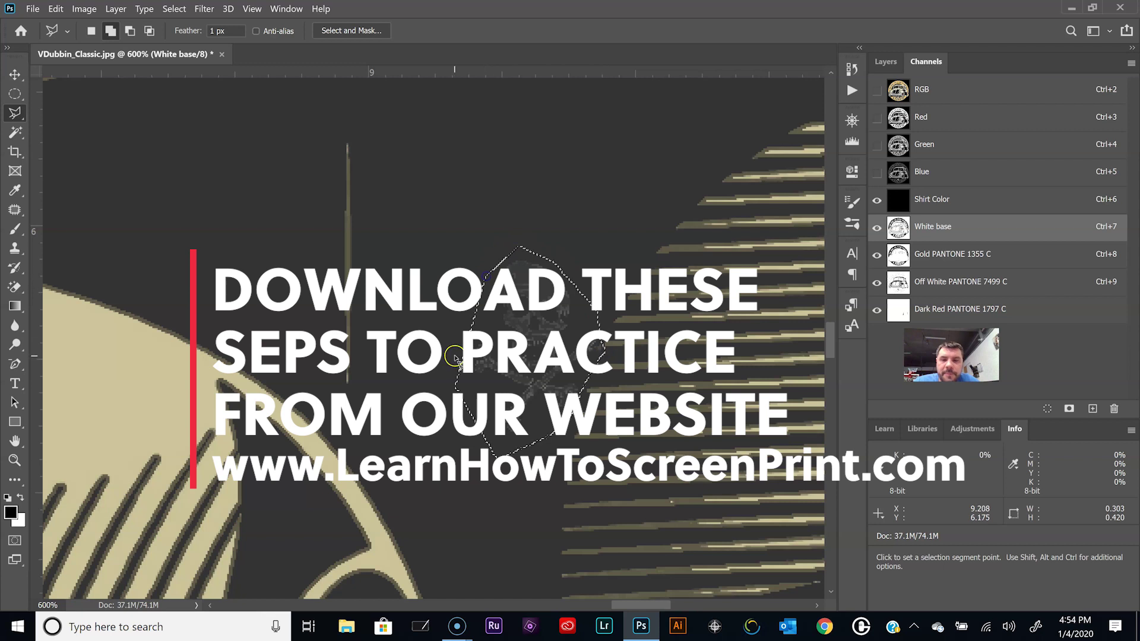
Open Levels on the skull selection and raise the black input level to 253
click(84, 9)
mouse_move(163, 42)
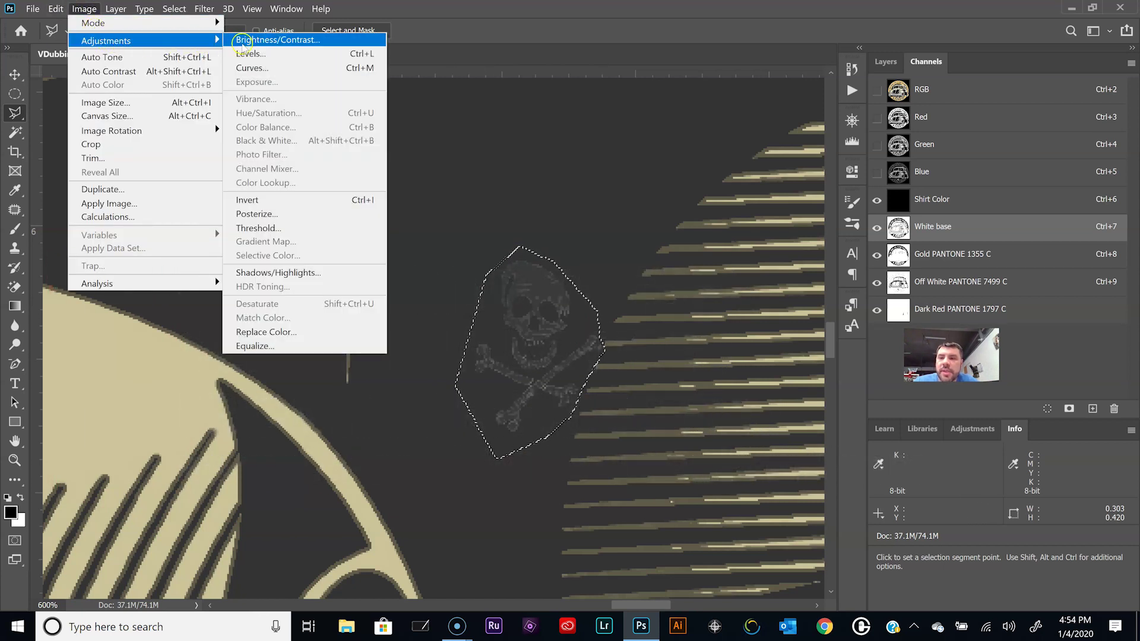
click(249, 54)
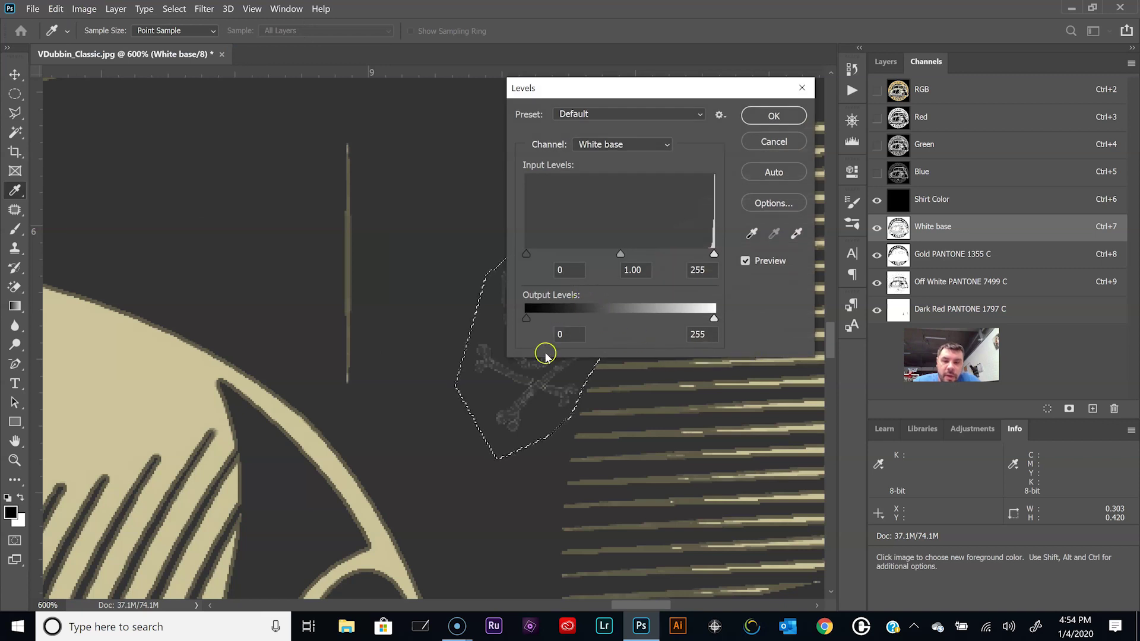
drag(584, 83, 189, 88)
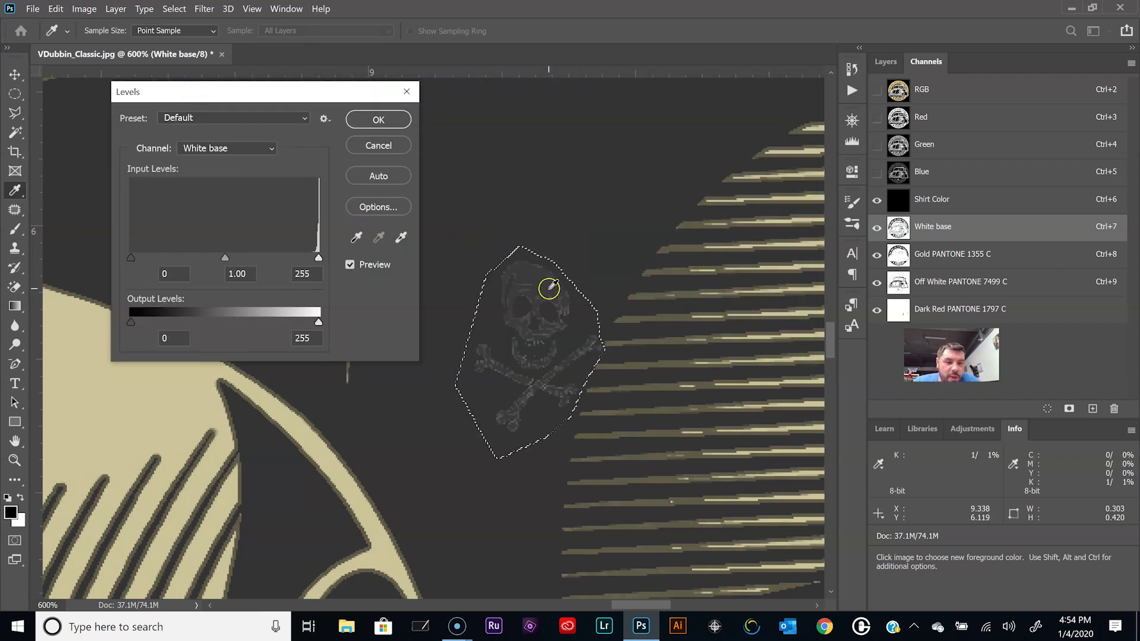
drag(132, 258, 320, 265)
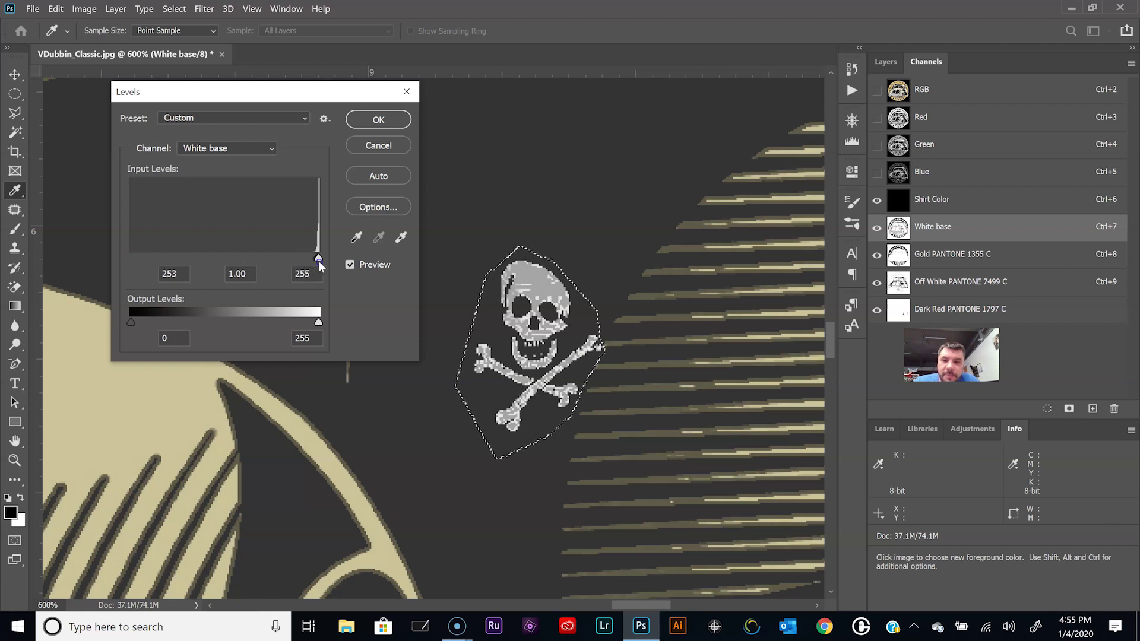
click(539, 279)
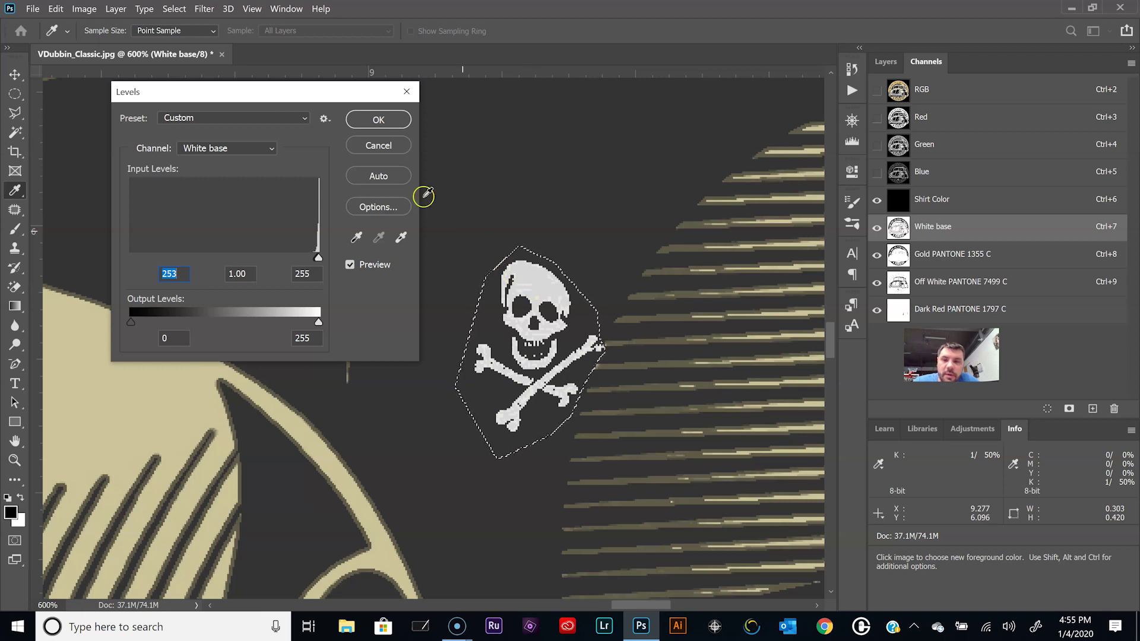
Apply the Levels change, deselect the skull, and fit the whole design in the window
click(378, 120)
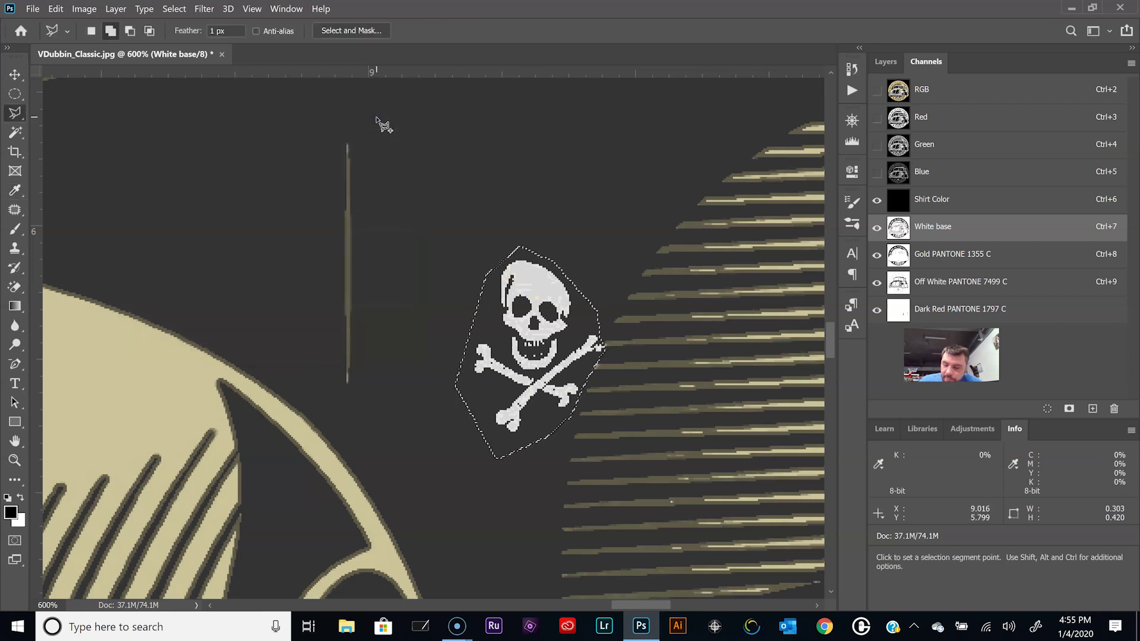
key(ctrl+d)
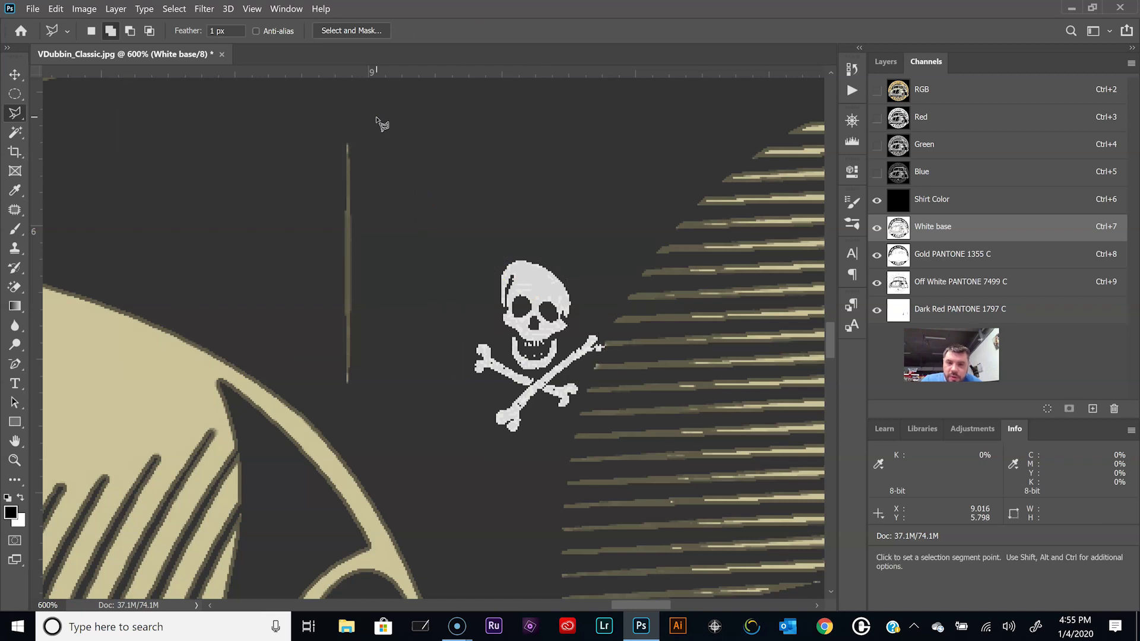
double_click(15, 441)
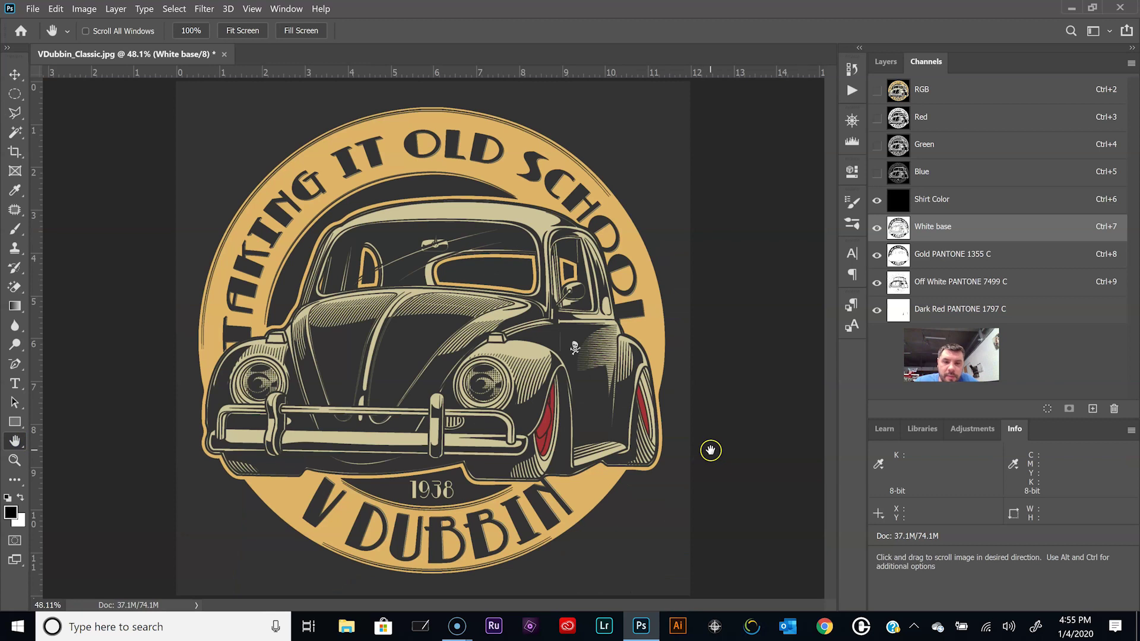
Zoom in on the edge under the SCHOOL lettering to inspect it for stray detail
click(14, 460)
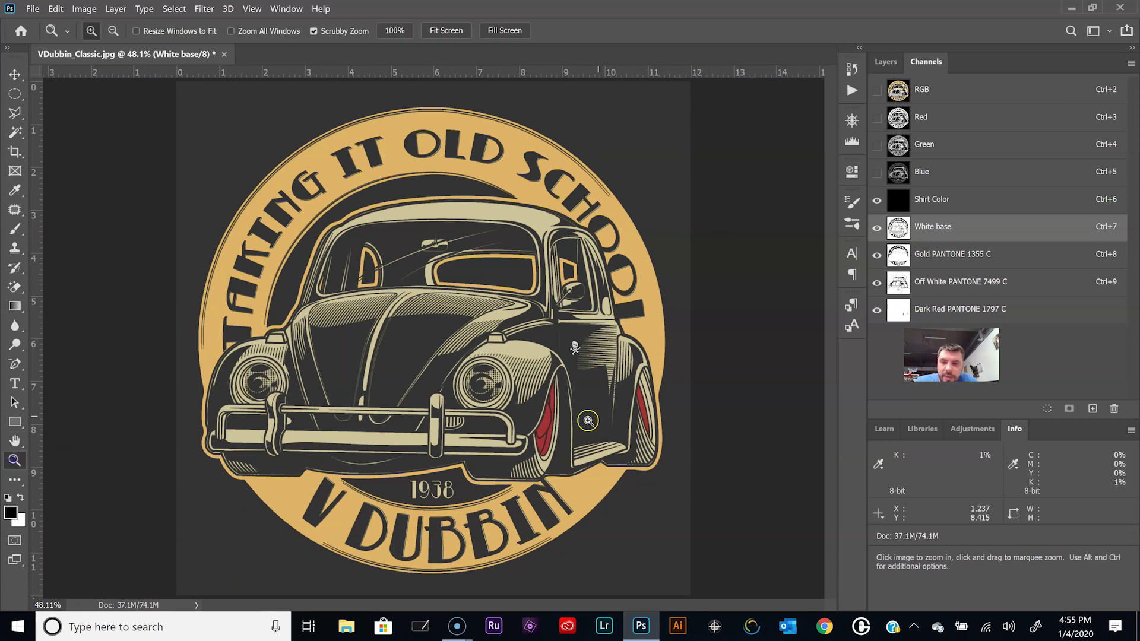
click(551, 374)
drag(551, 374, 599, 414)
scroll(600, 414, up, 3)
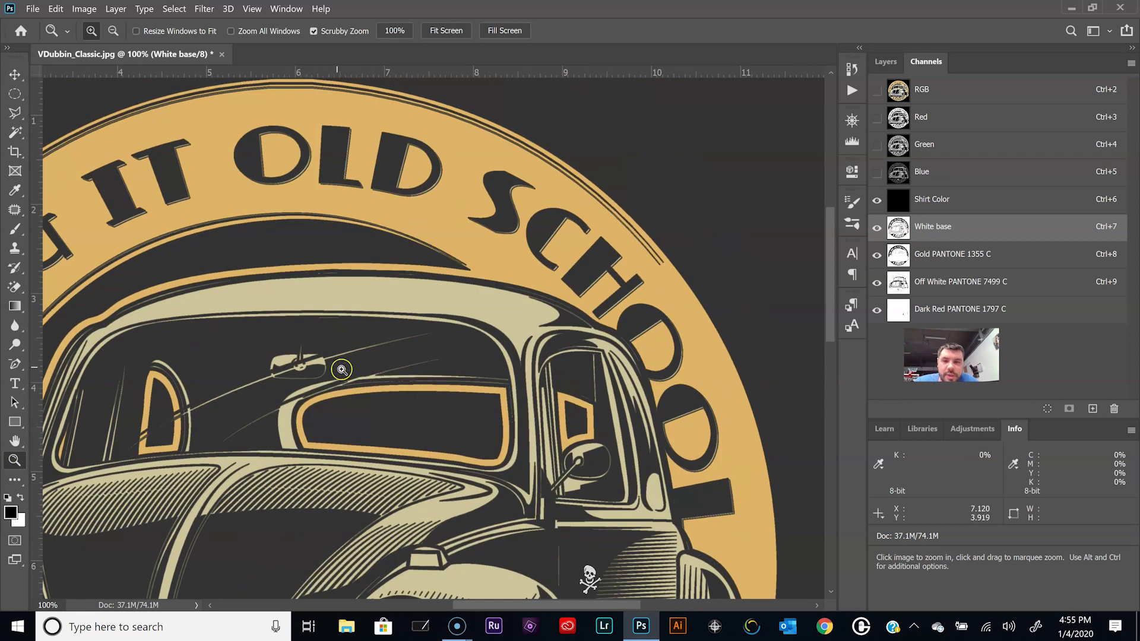
click(417, 243)
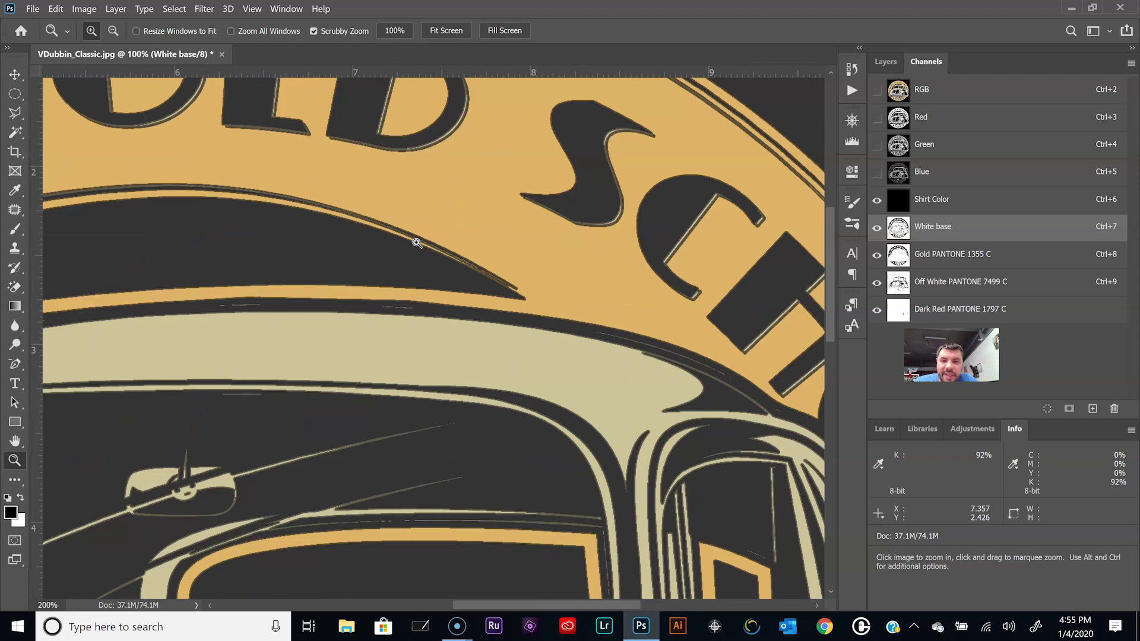
scroll(417, 243, up, 1)
click(500, 296)
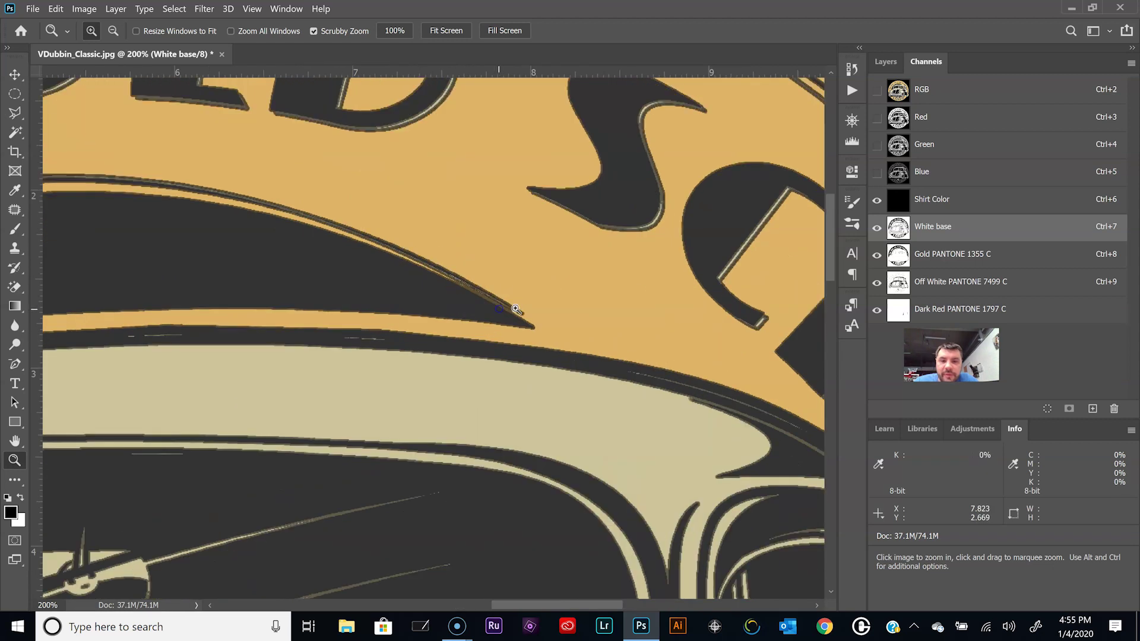
scroll(667, 294, up, 1)
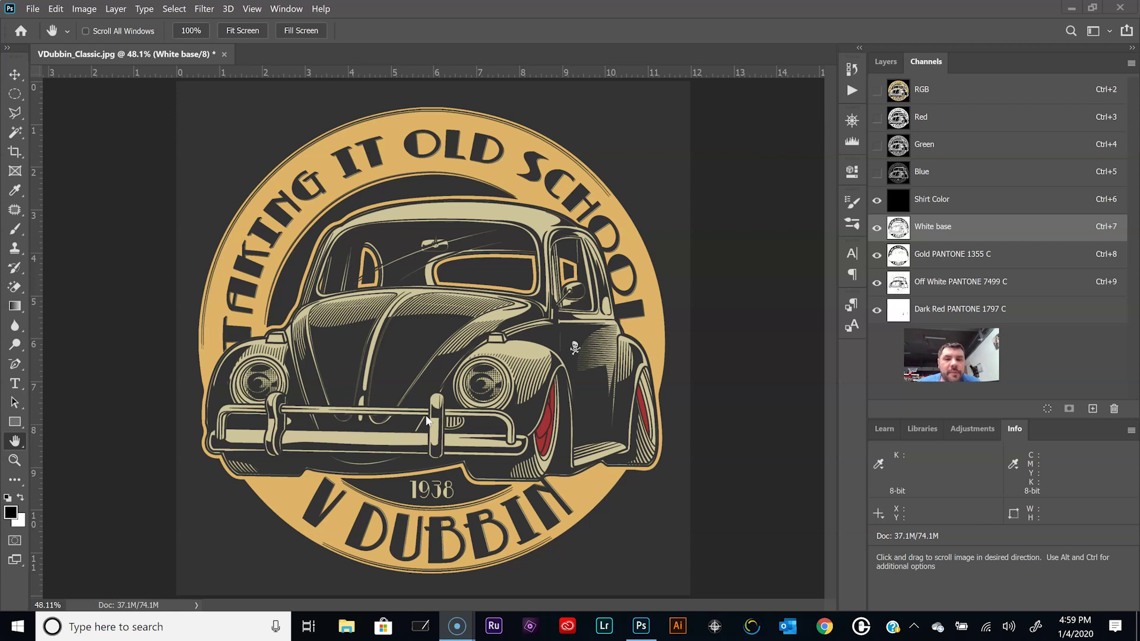
Delete the RGB and Shirt Color channels, then make Gold, Off White and Dark Red visible
click(888, 100)
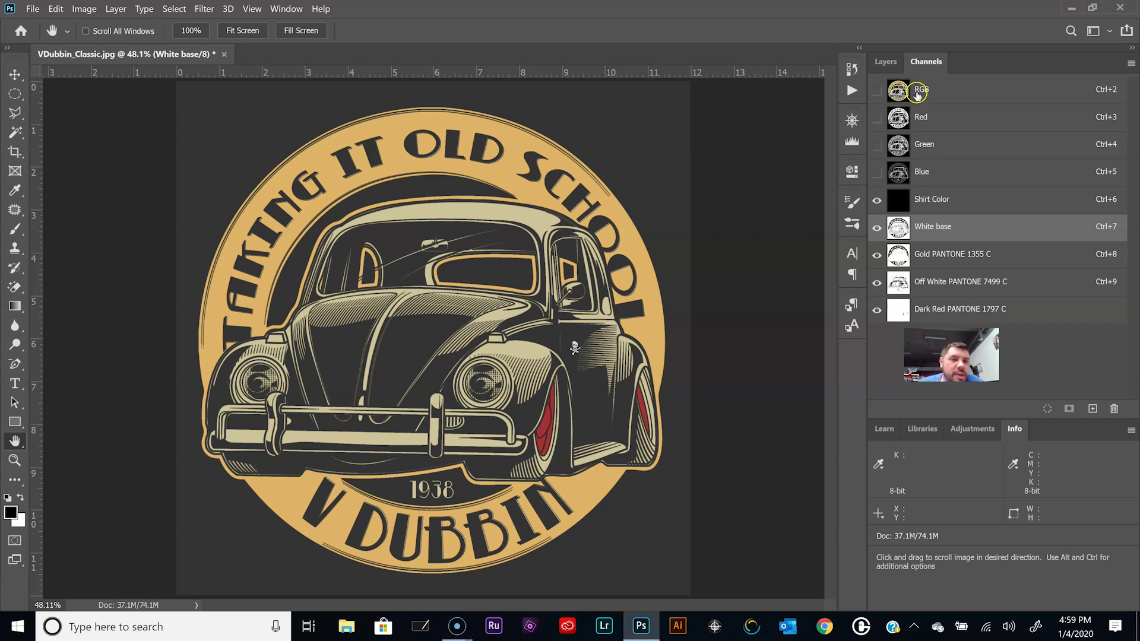
click(930, 92)
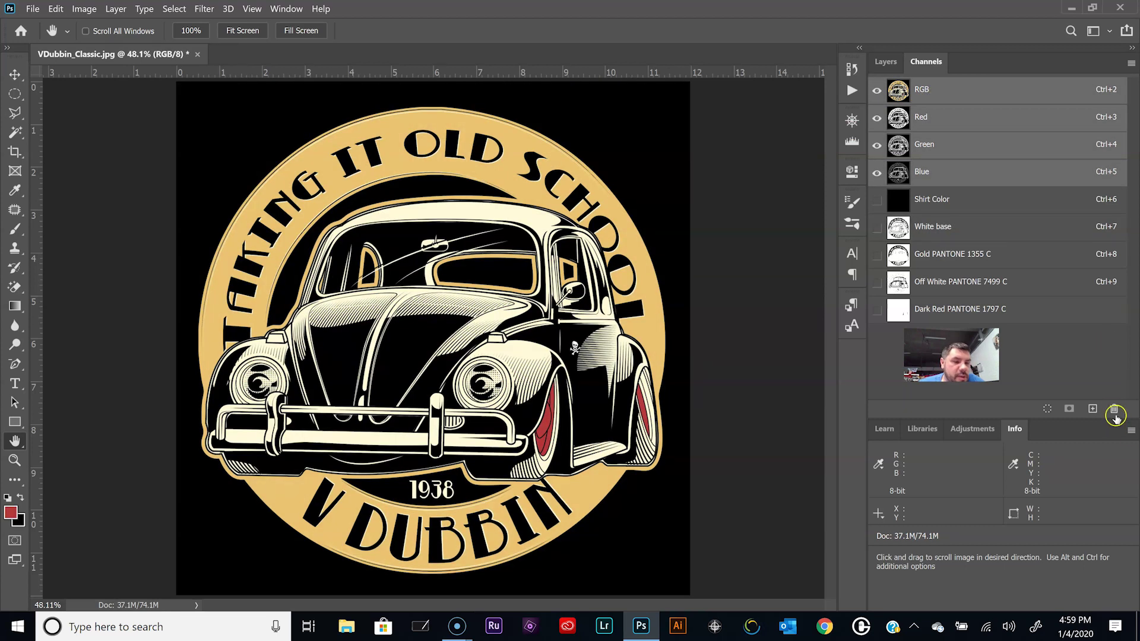
click(1114, 408)
click(559, 244)
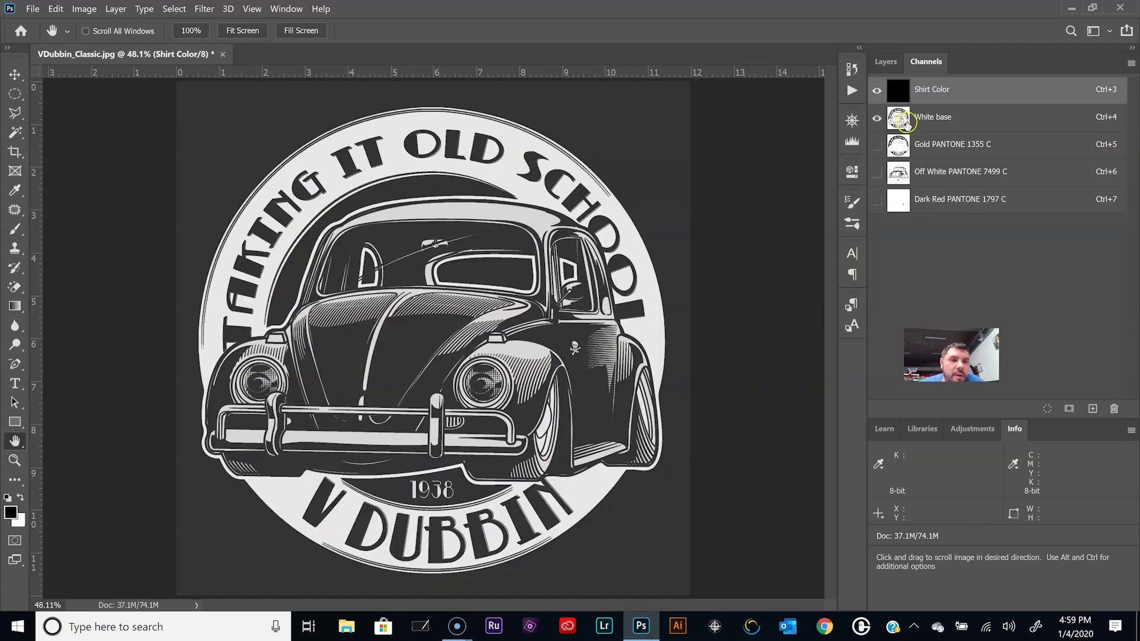
click(1115, 409)
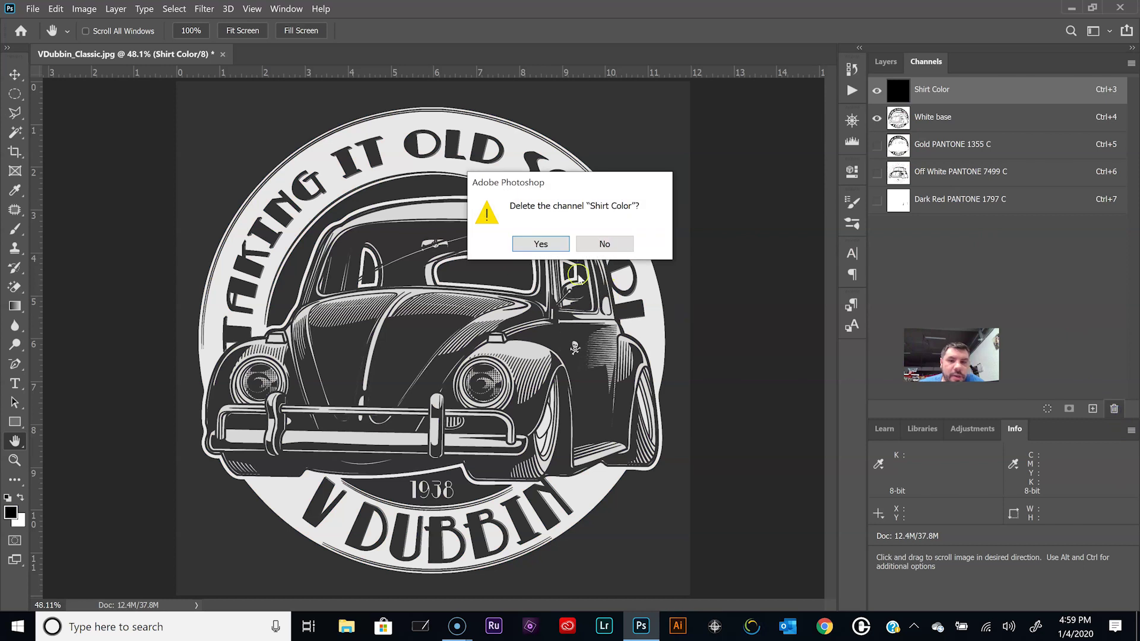
click(540, 243)
click(877, 118)
click(877, 144)
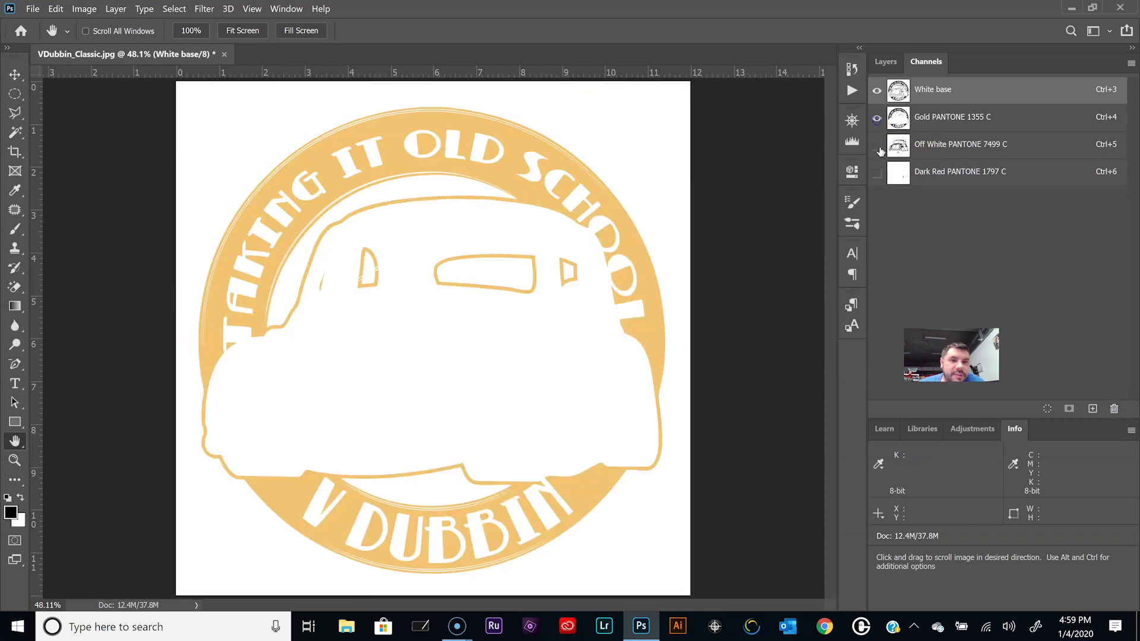
click(877, 172)
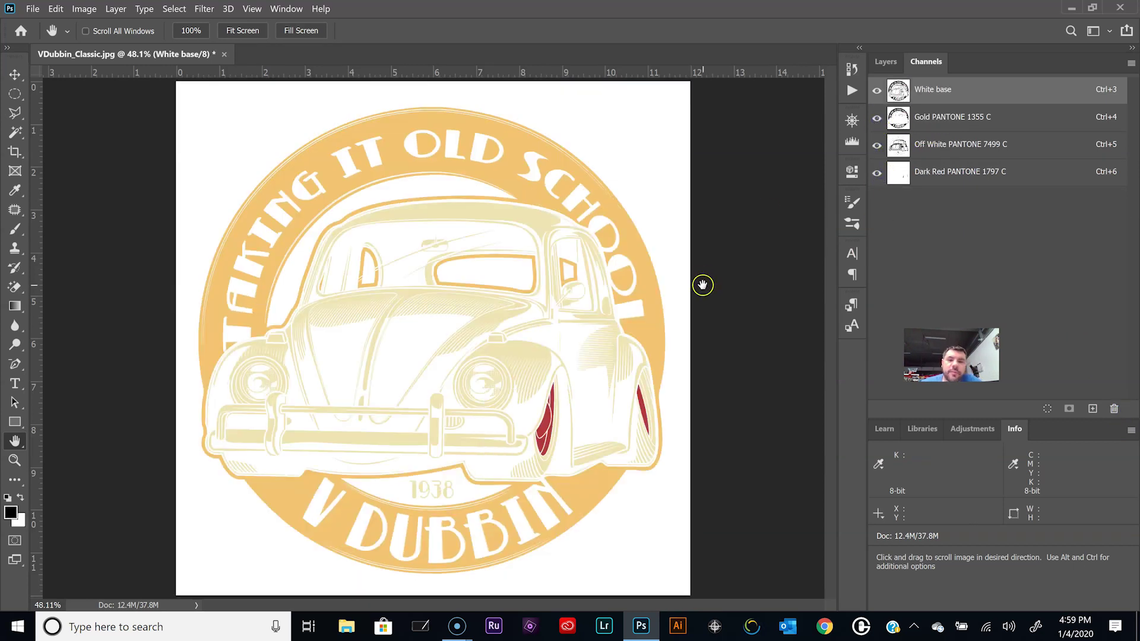